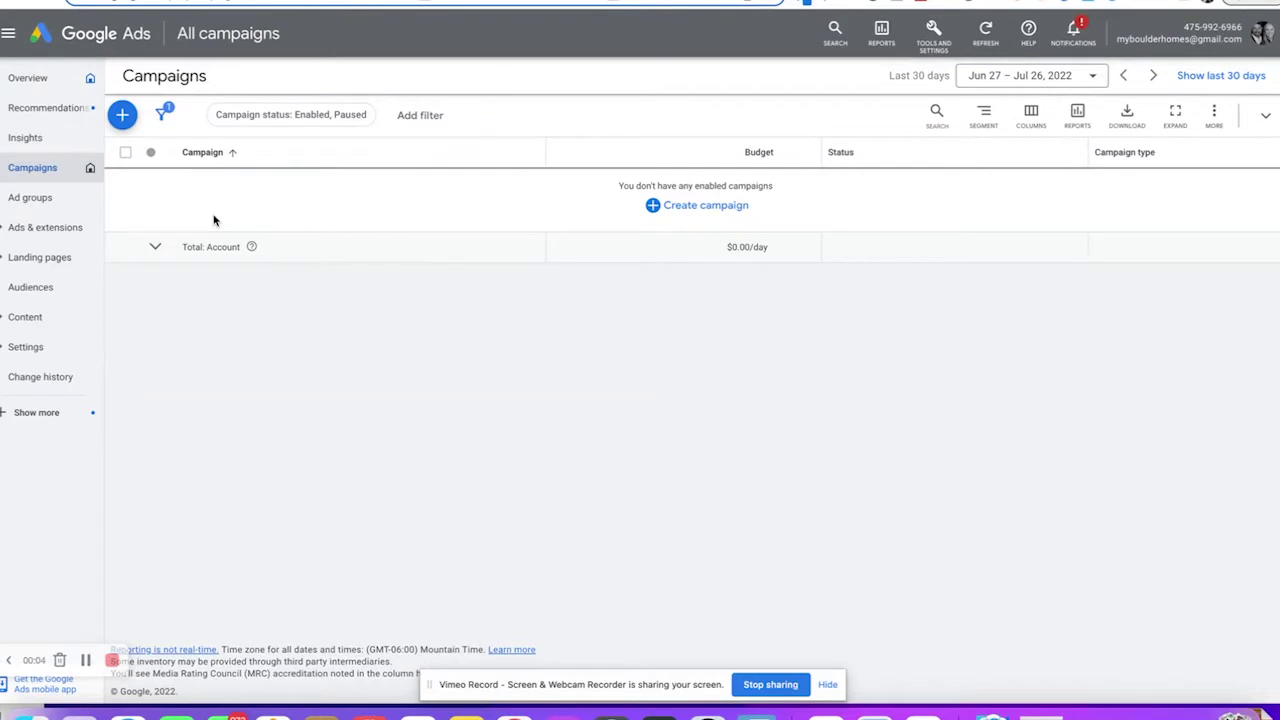
- Start a new campaign and choose to create it without a goal's guidance
left_click(122, 116)
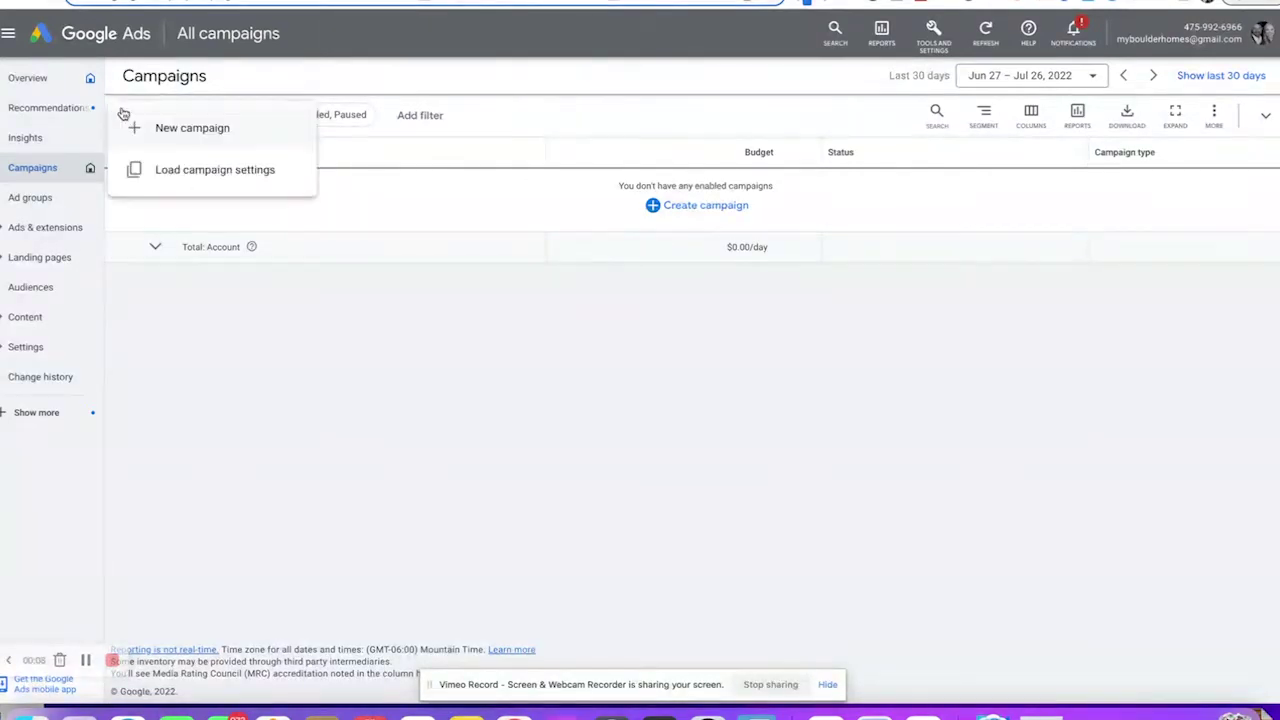
left_click(184, 133)
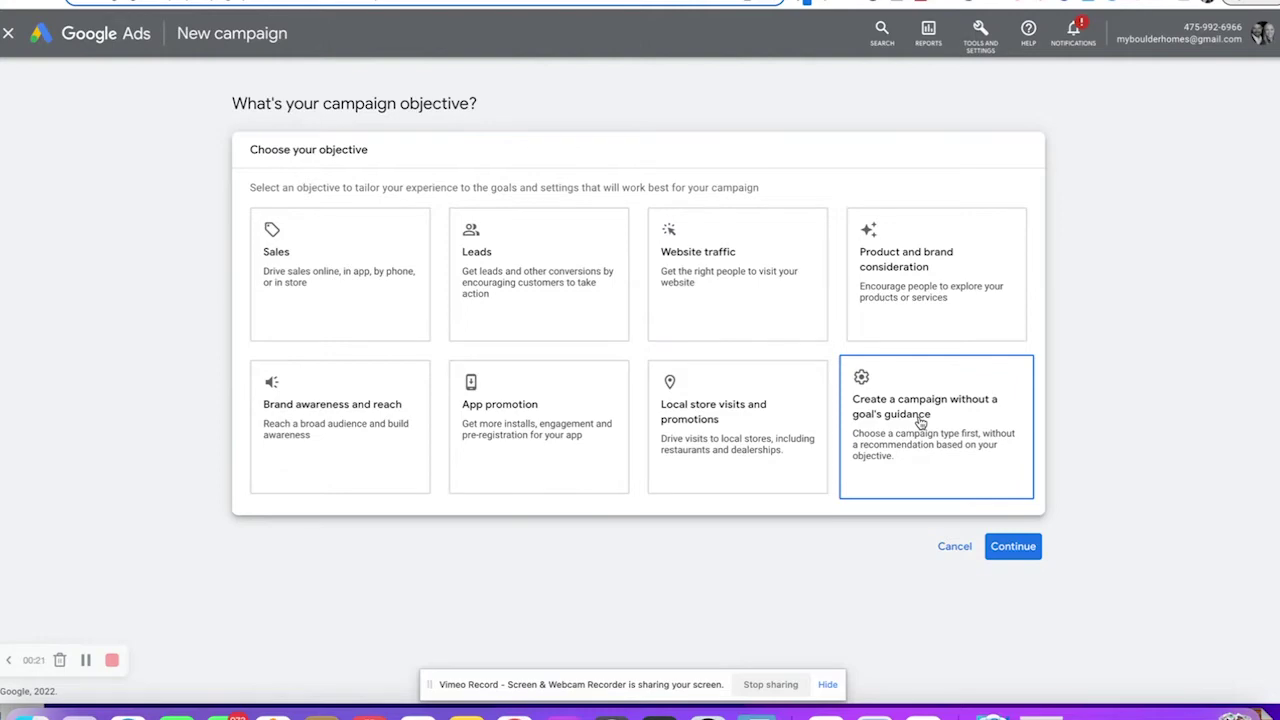
left_click(920, 424)
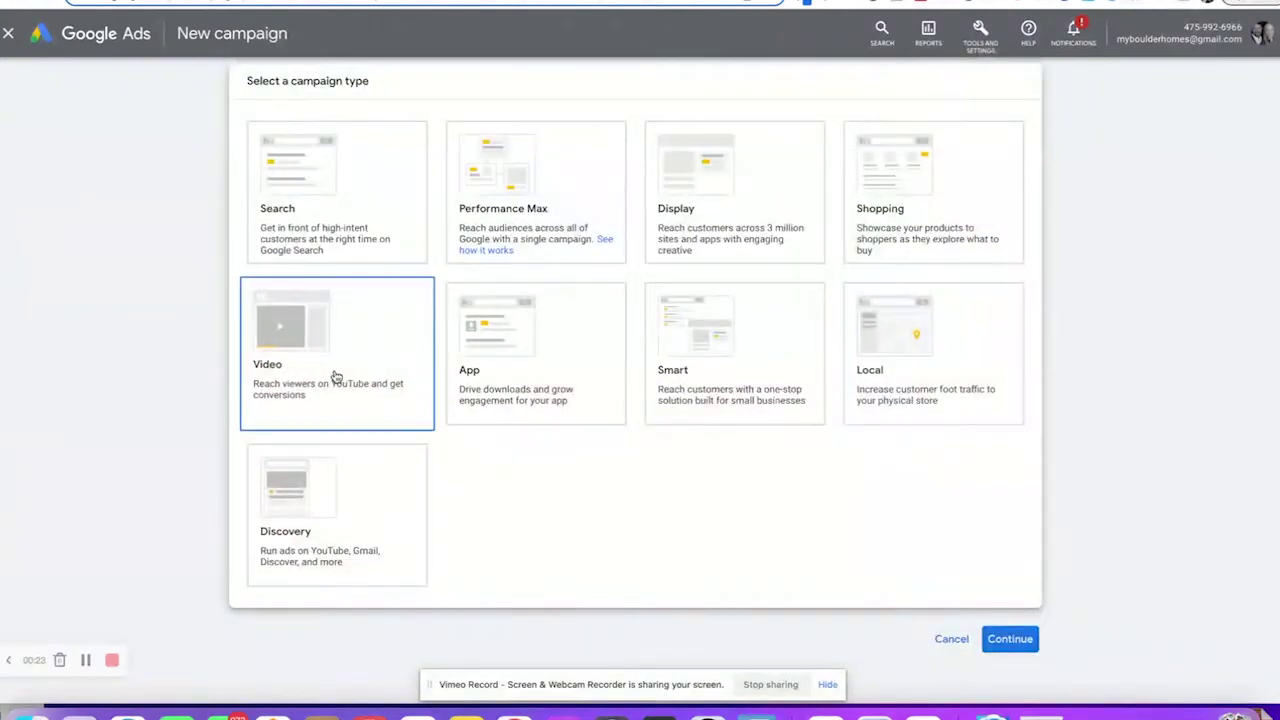
- Choose the Video campaign type with the Custom video campaign subtype and continue to the campaign settings
left_click(335, 376)
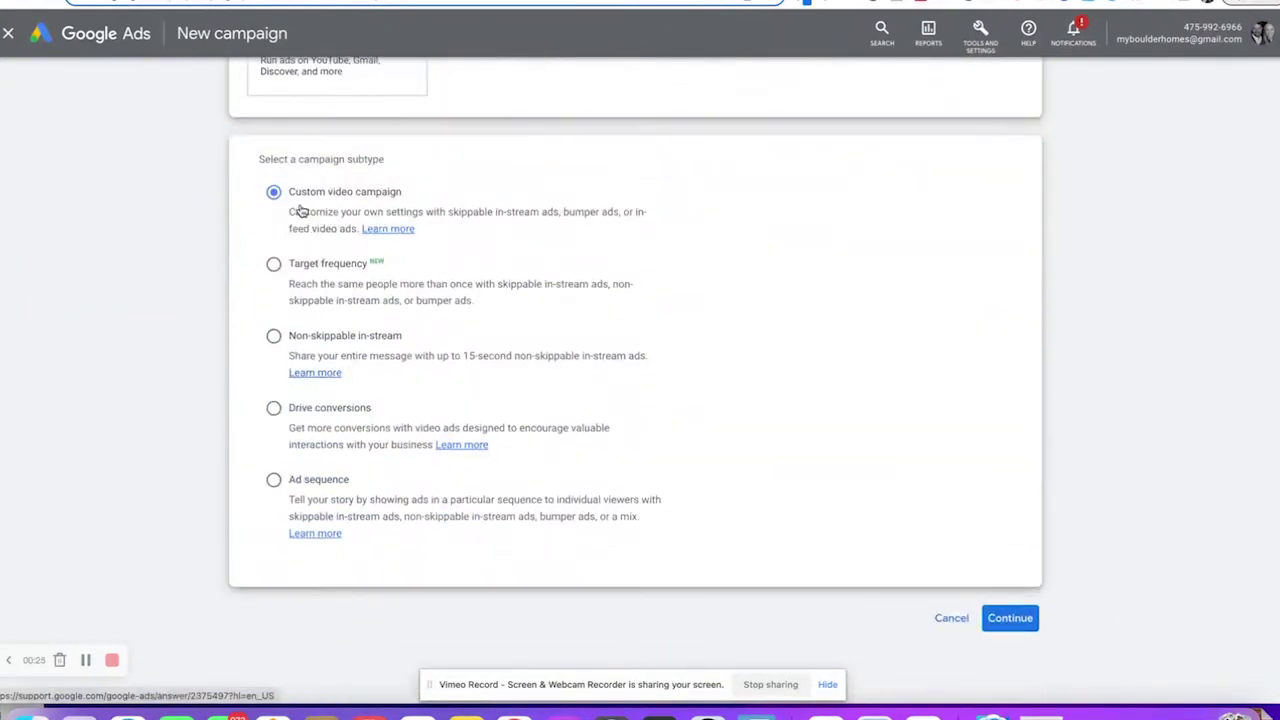
scroll(408, 178, "up", 10)
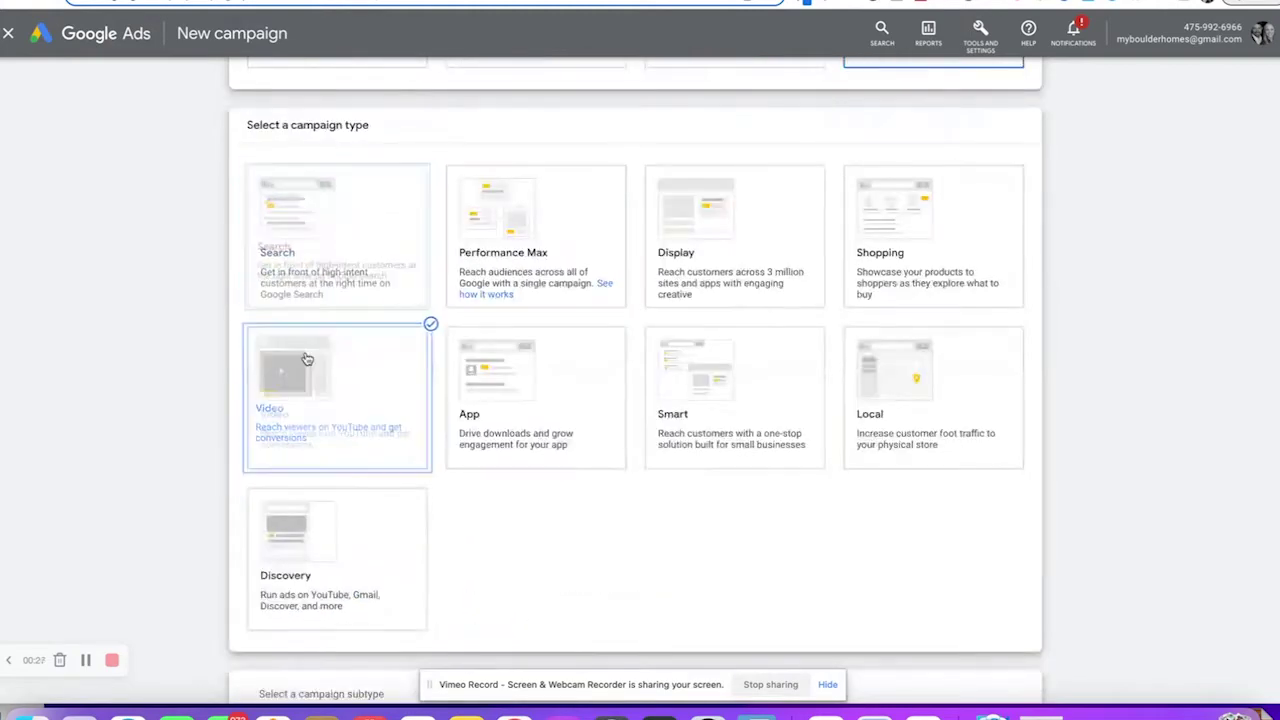
scroll(520, 508, "down", 5)
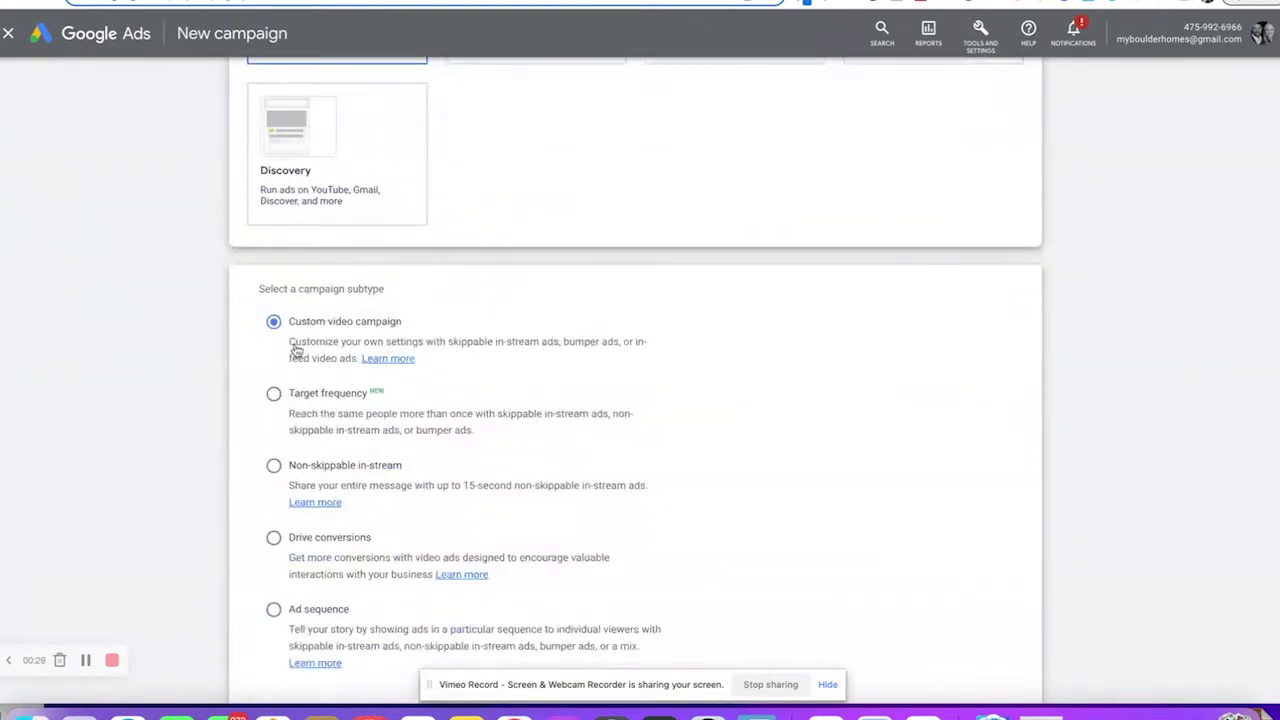
scroll(369, 324, "down", 1)
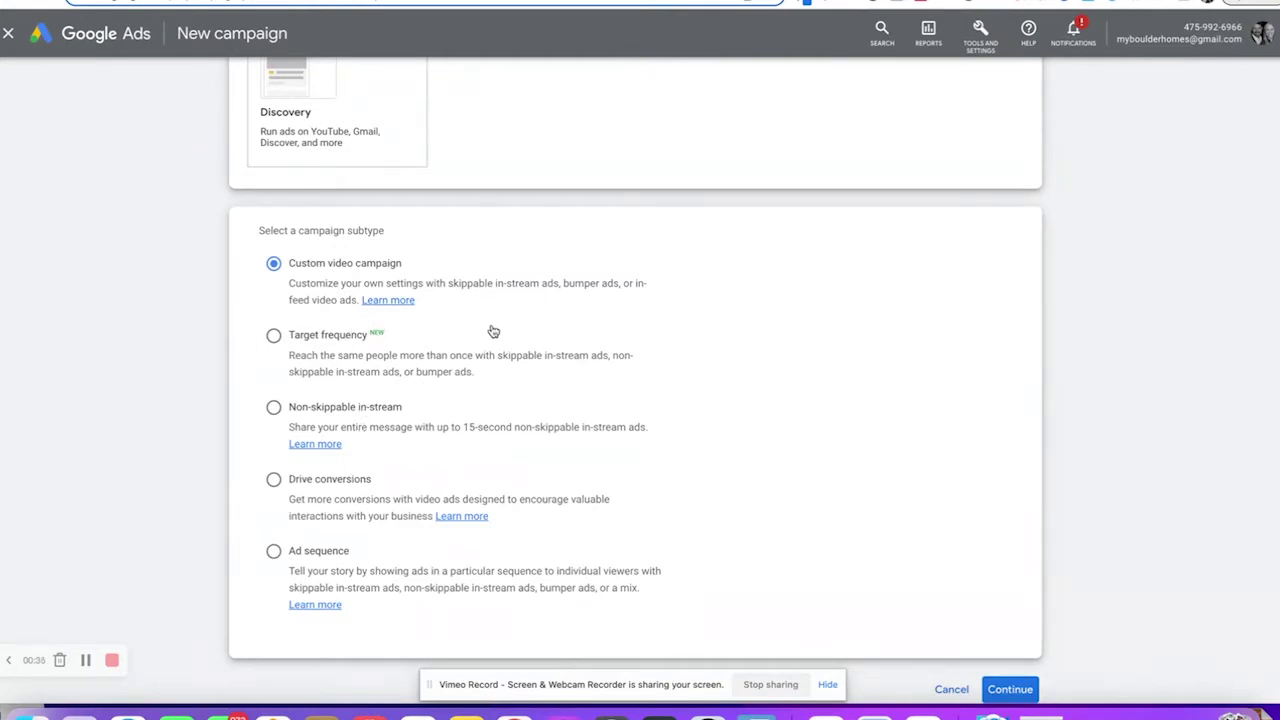
scroll(489, 326, "down", 1)
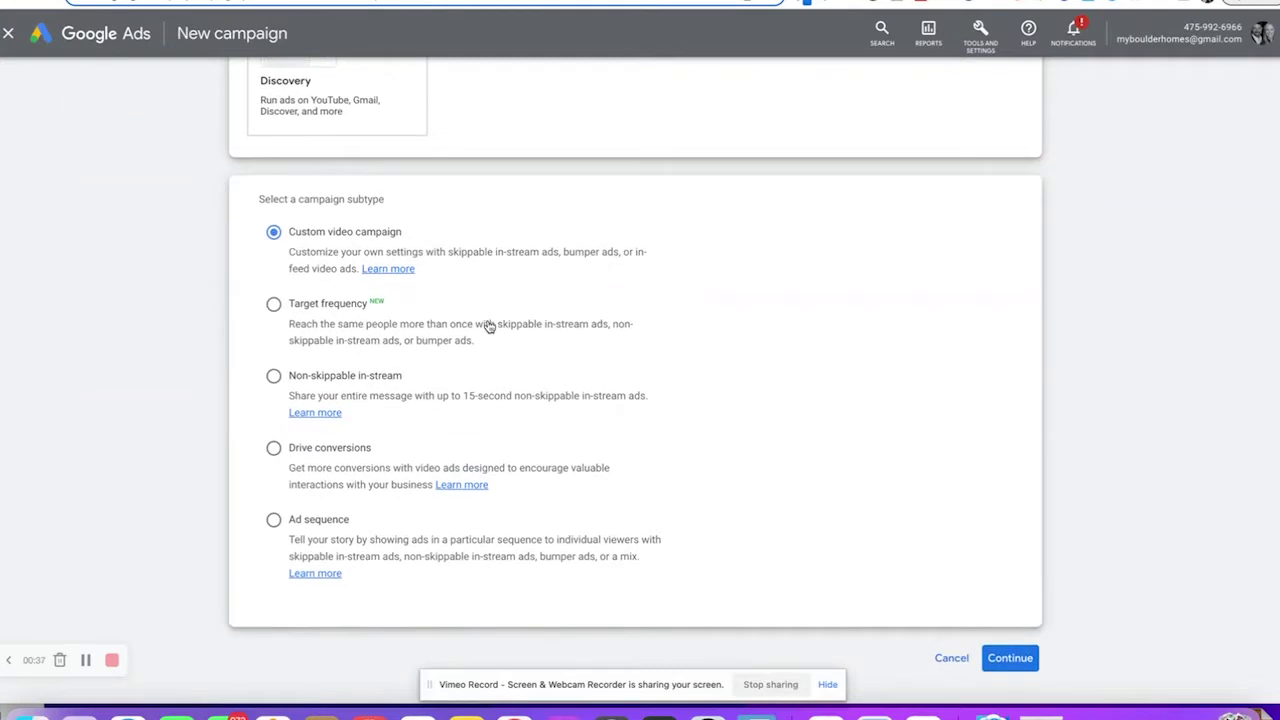
scroll(489, 326, "down", 1)
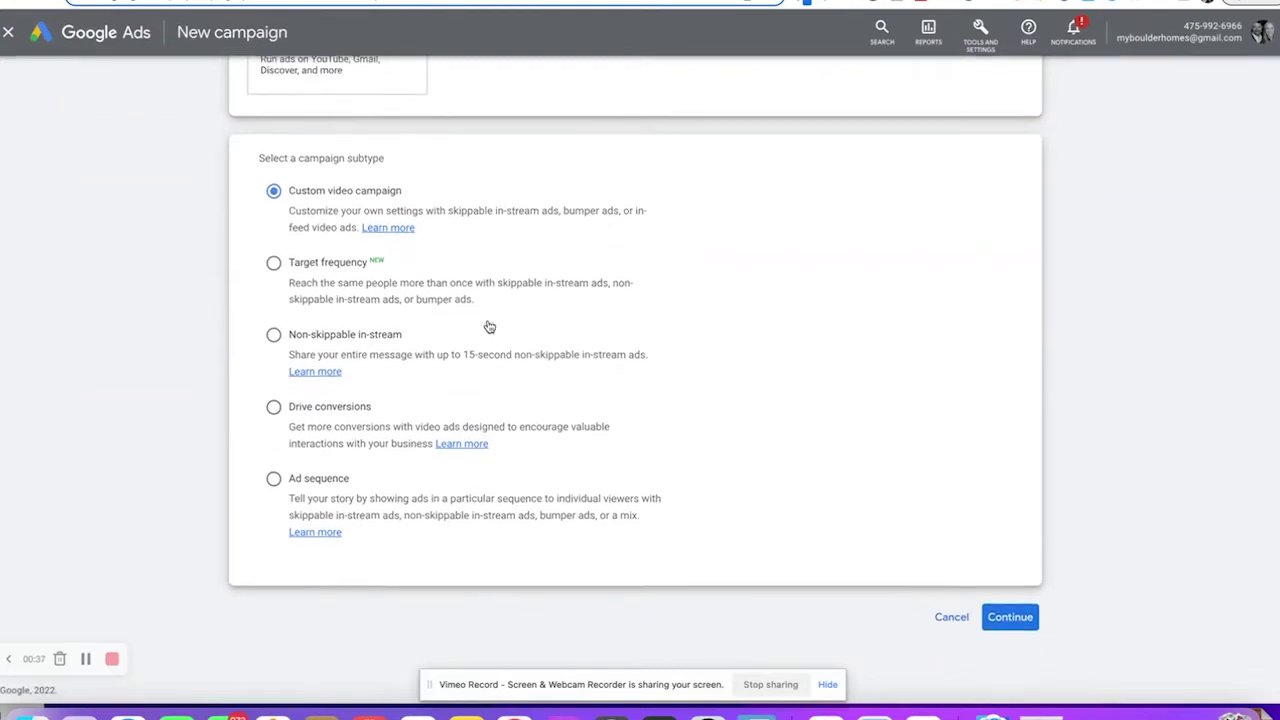
left_click(1018, 616)
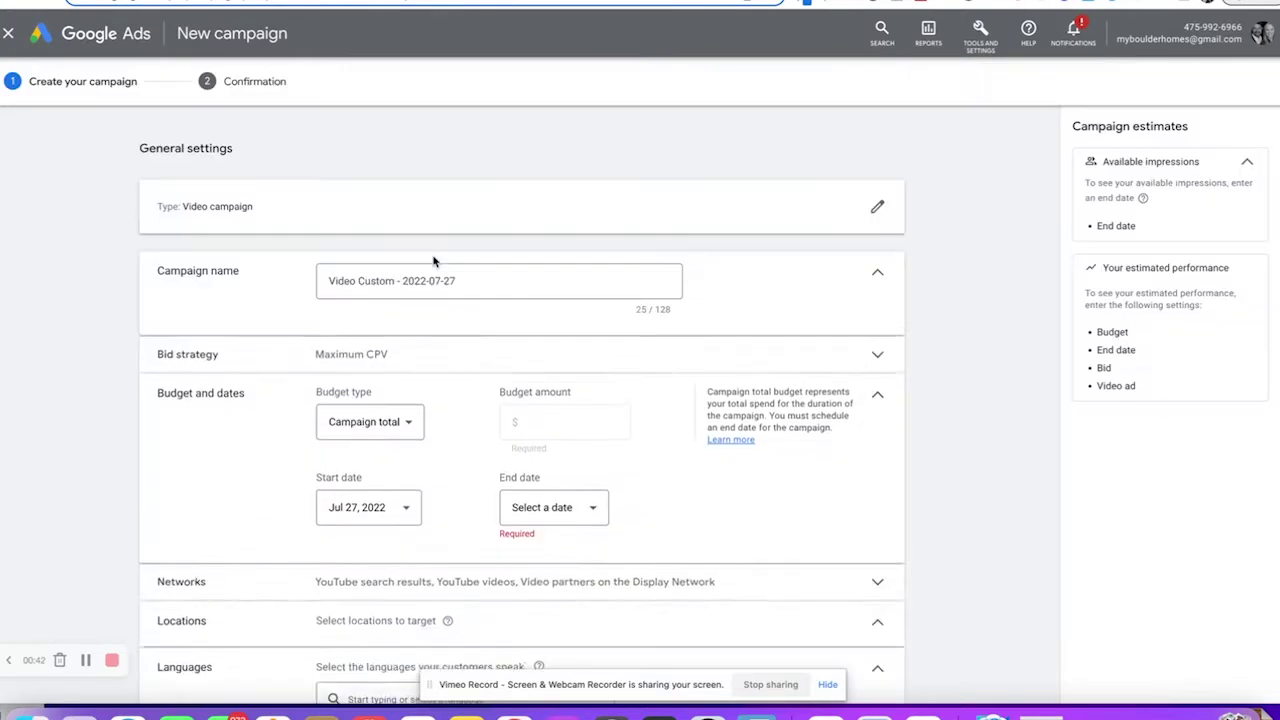
- Replace the default campaign name with "RH-Cashoffer-YT -07/27"
scroll(303, 274, "down", 2)
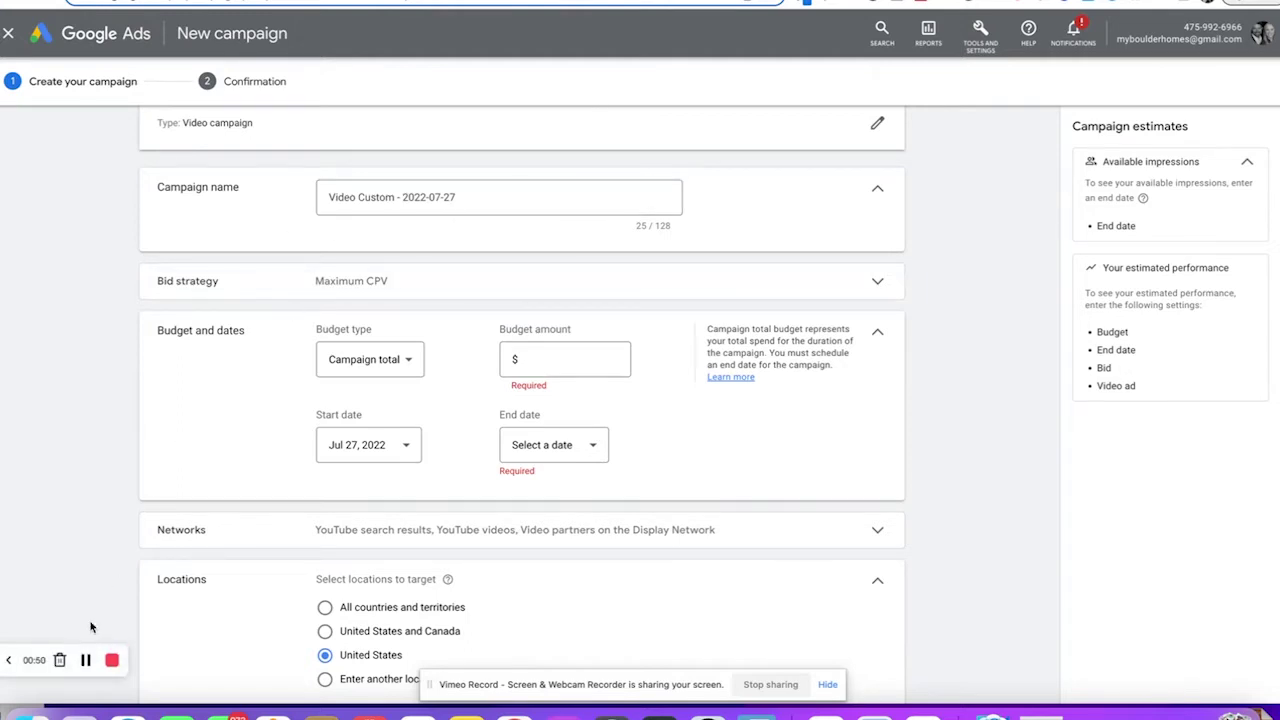
left_click(337, 194)
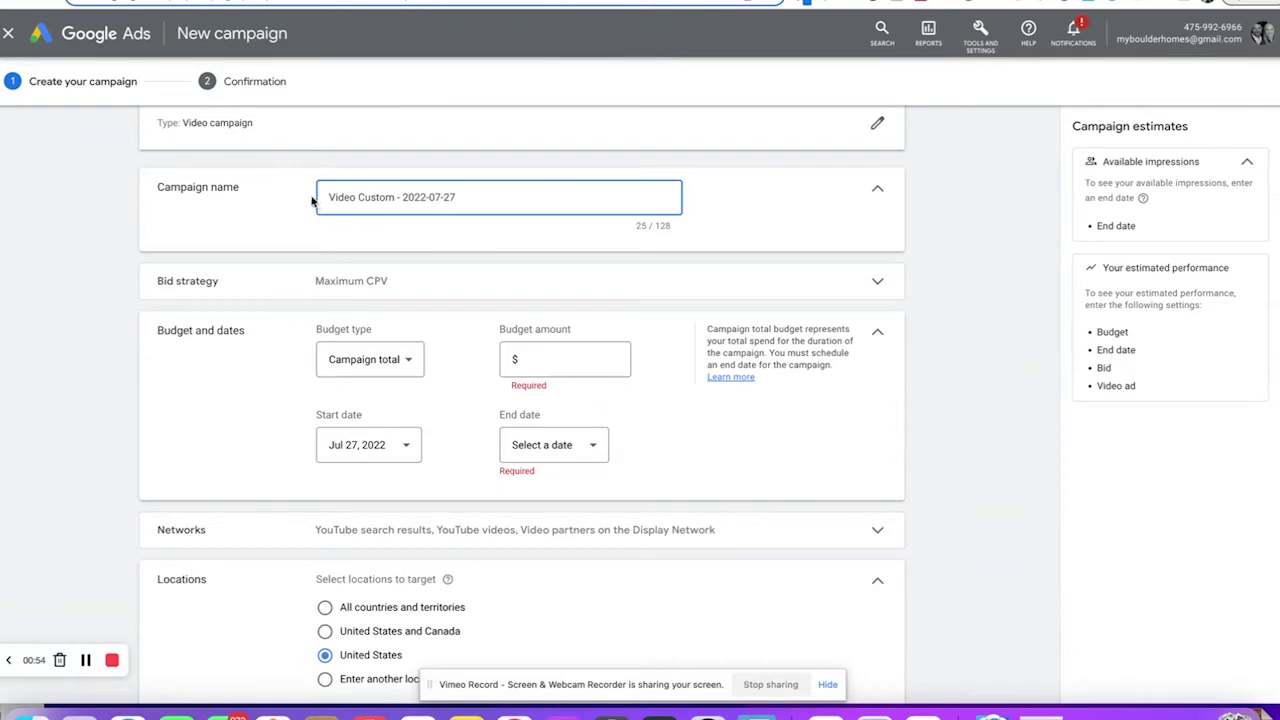
left_click_drag(477, 194, 329, 191)
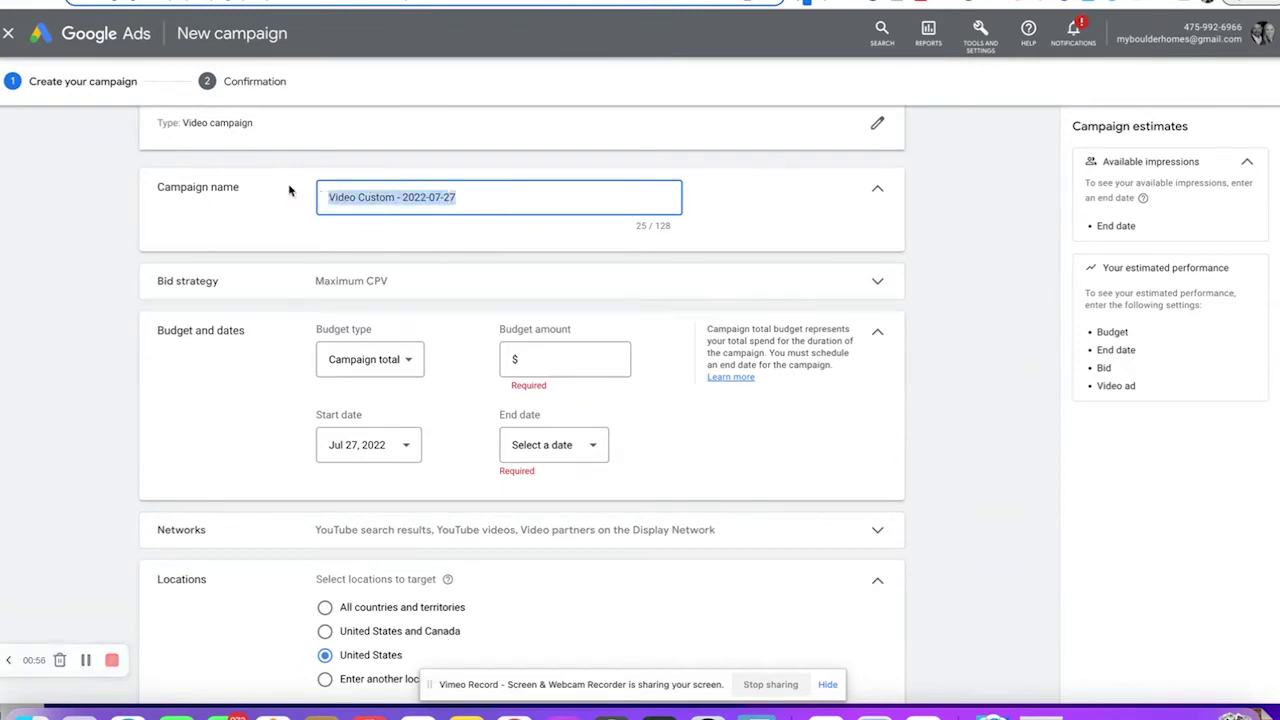
type("Rh")
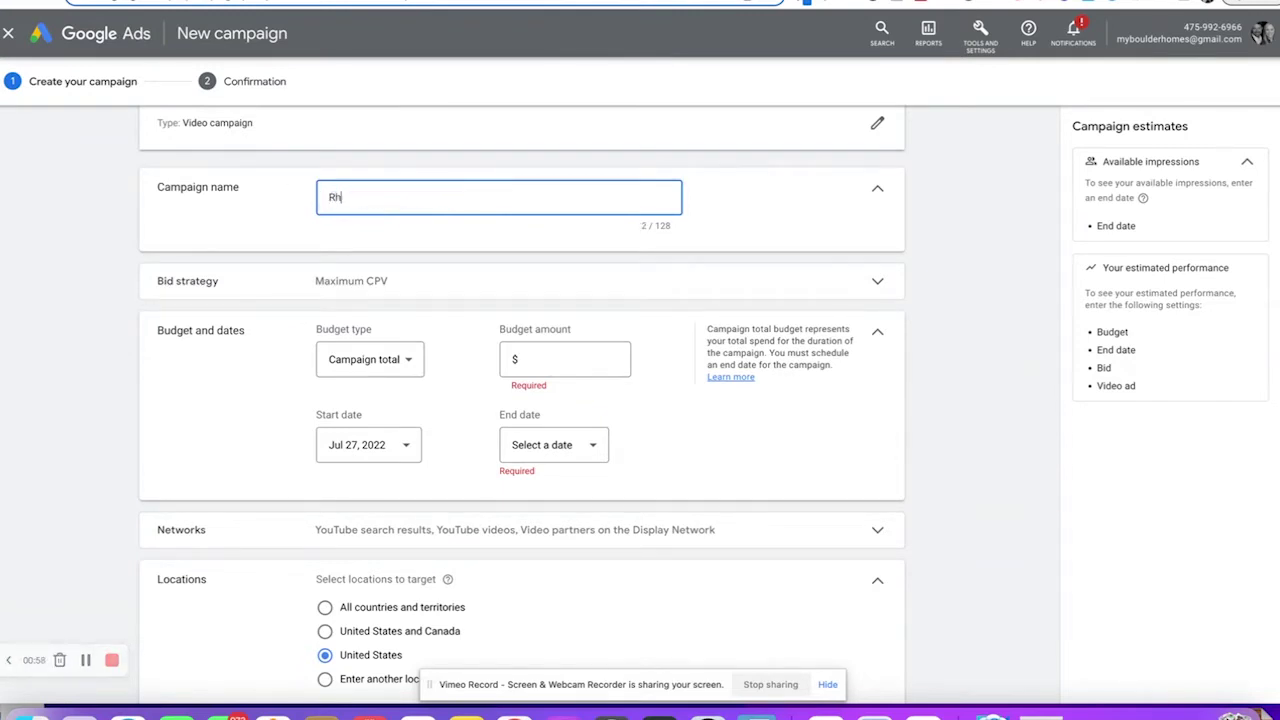
key("BackSpace")
type("H")
type("Cashoffer -YT")
key("BackSpace")
key("BackSpace")
type("-07/27")
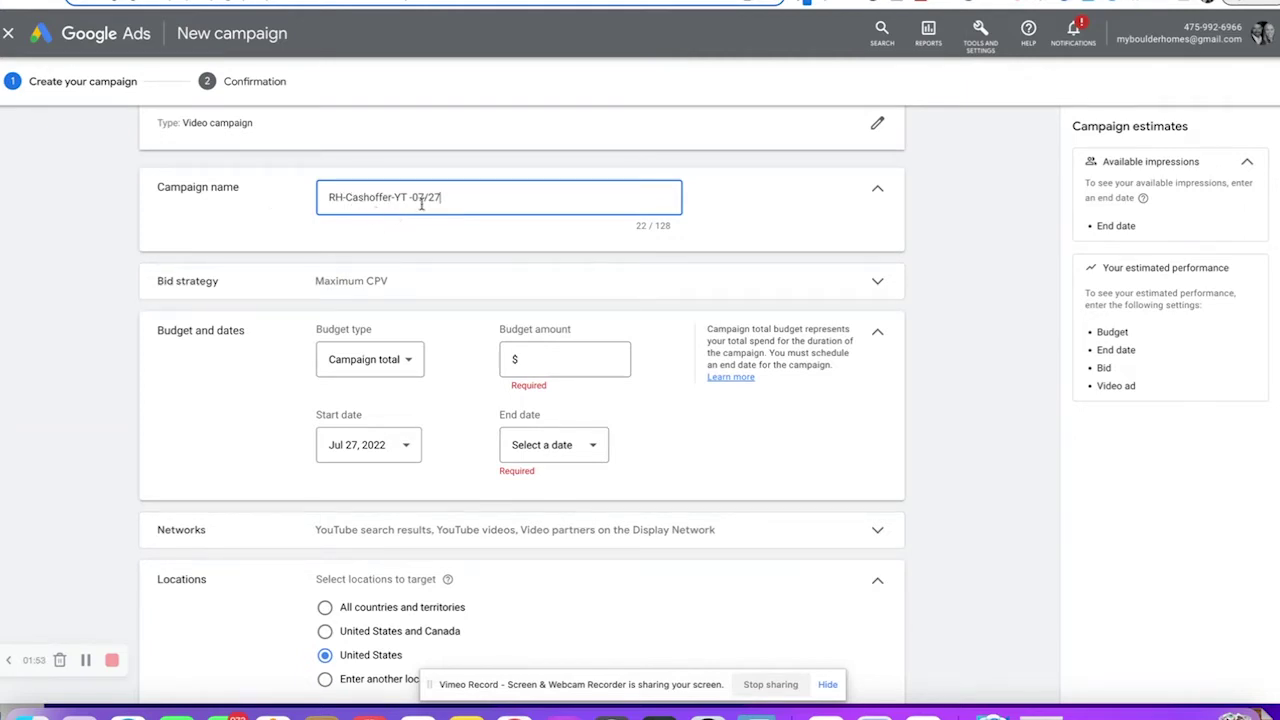
- Expand the bid strategy settings and select Maximum CPV as the bid strategy
scroll(421, 204, "down", 1)
left_click(418, 236)
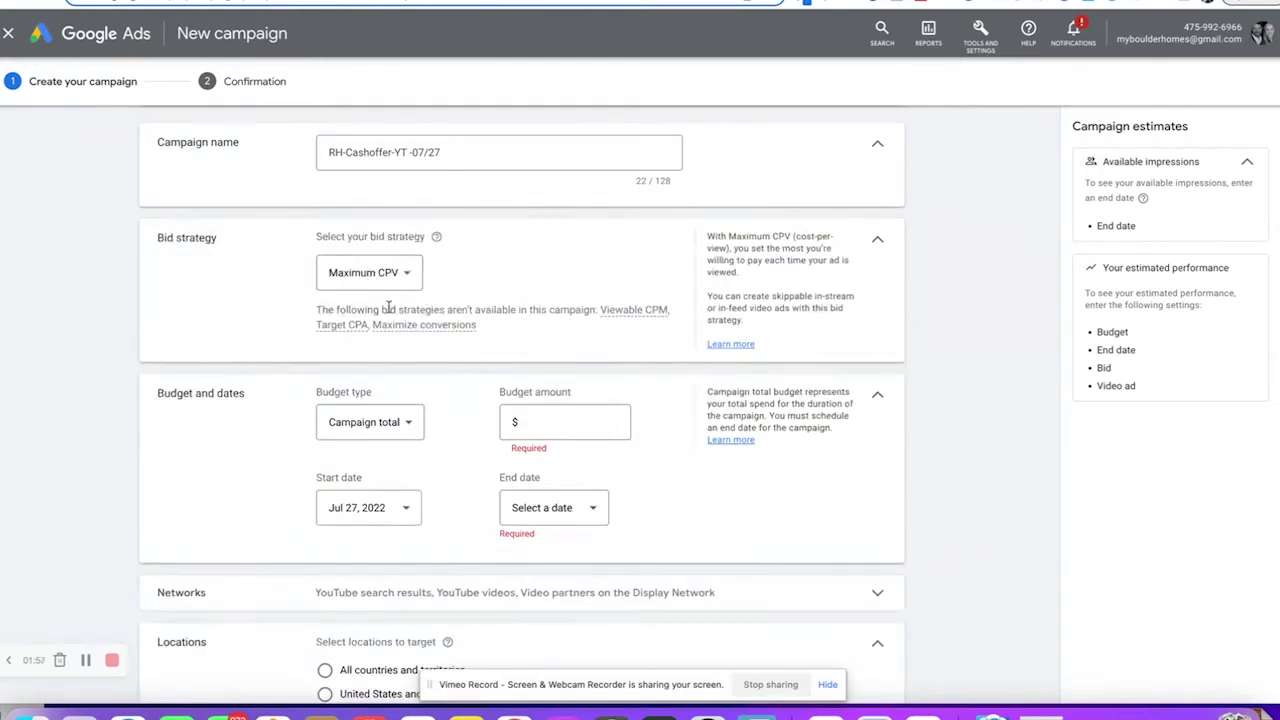
left_click(407, 283)
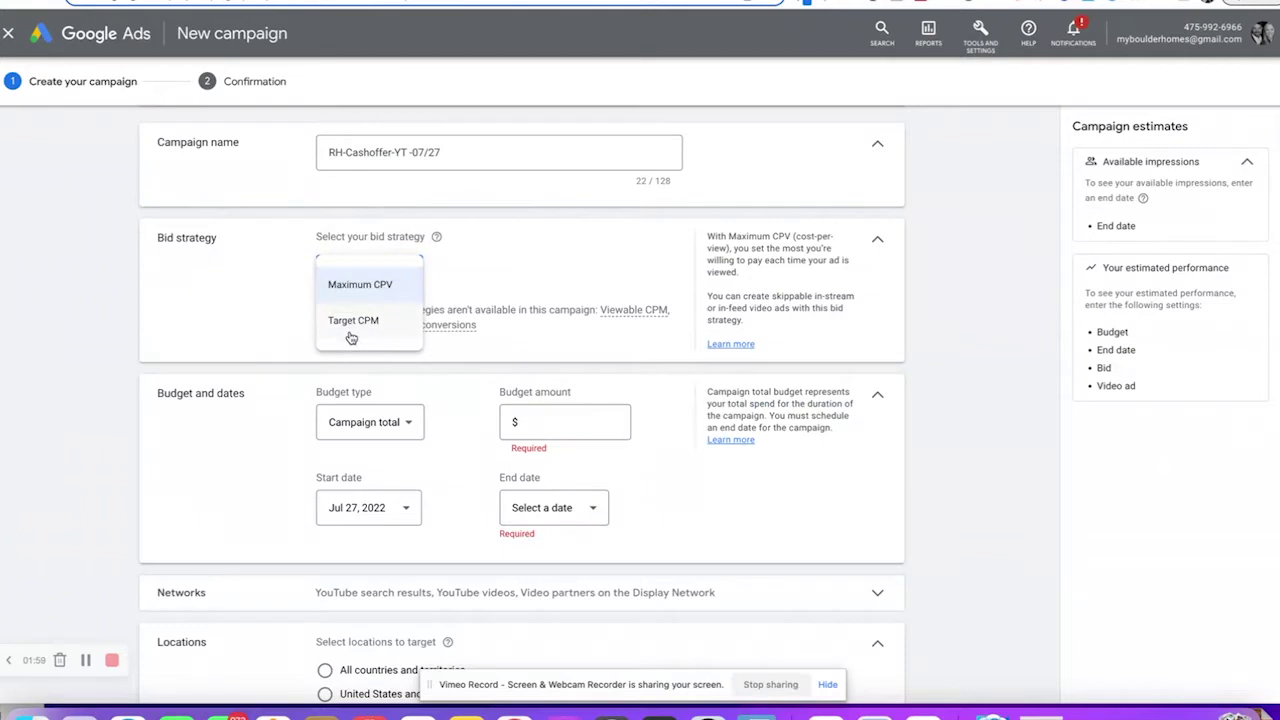
left_click(402, 288)
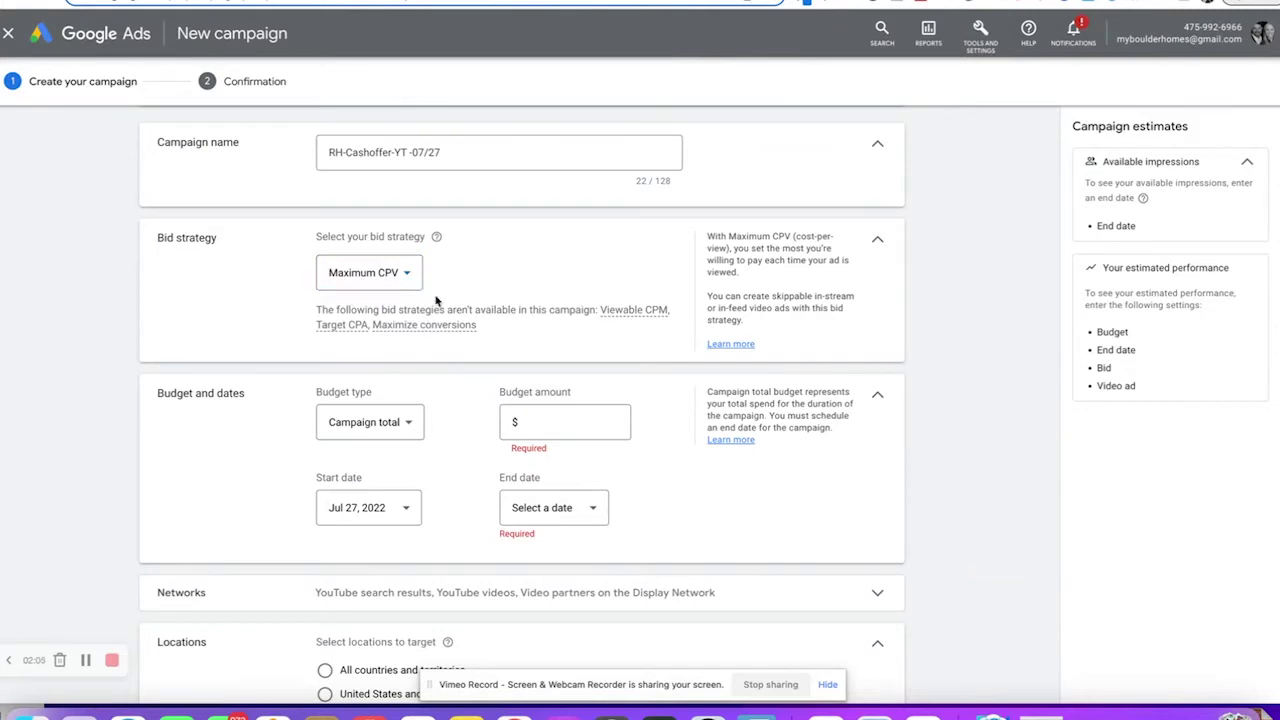
- Set the campaign's budget type to Daily with an amount of $10
scroll(435, 295, "down", 1)
scroll(435, 295, "down", 2)
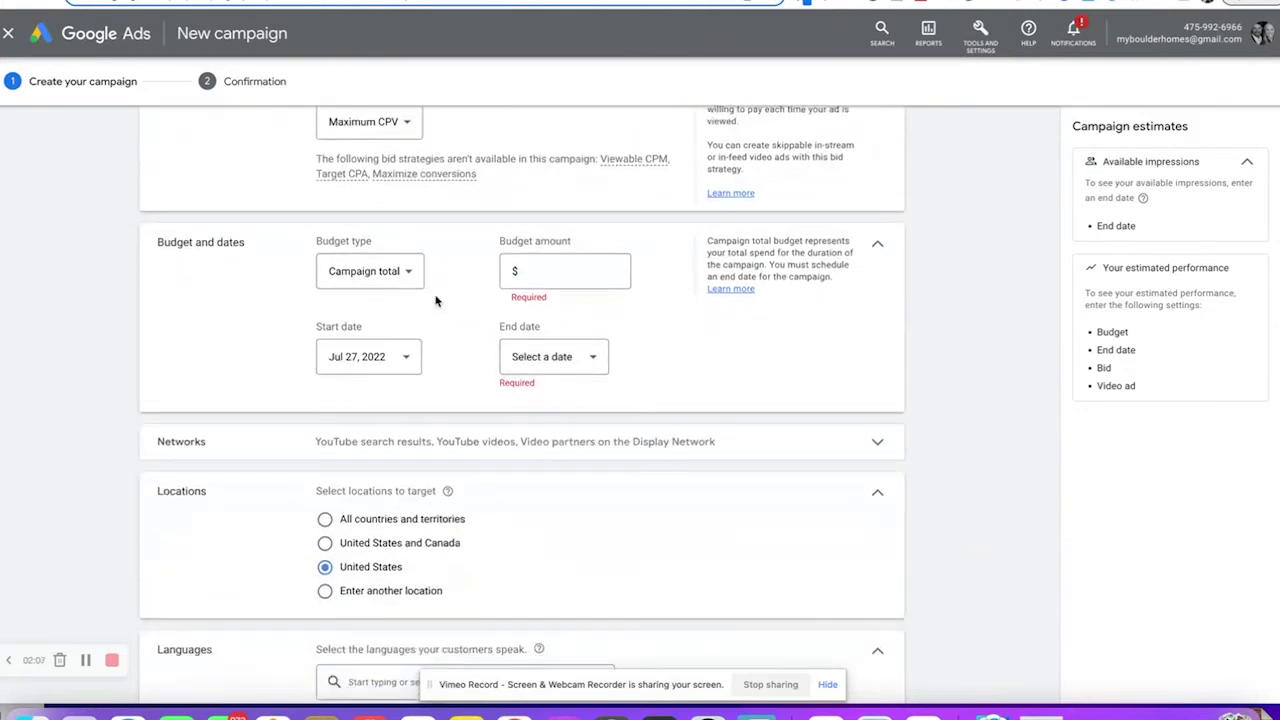
left_click(408, 280)
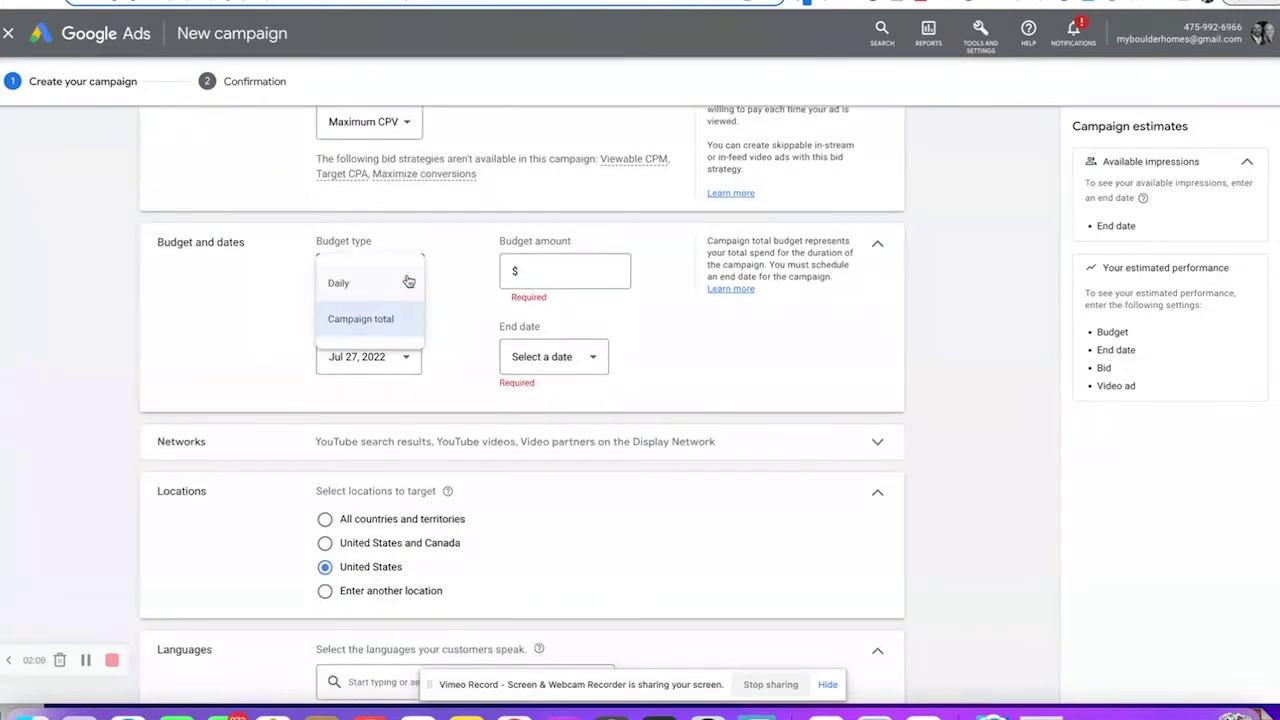
left_click(331, 285)
left_click(543, 268)
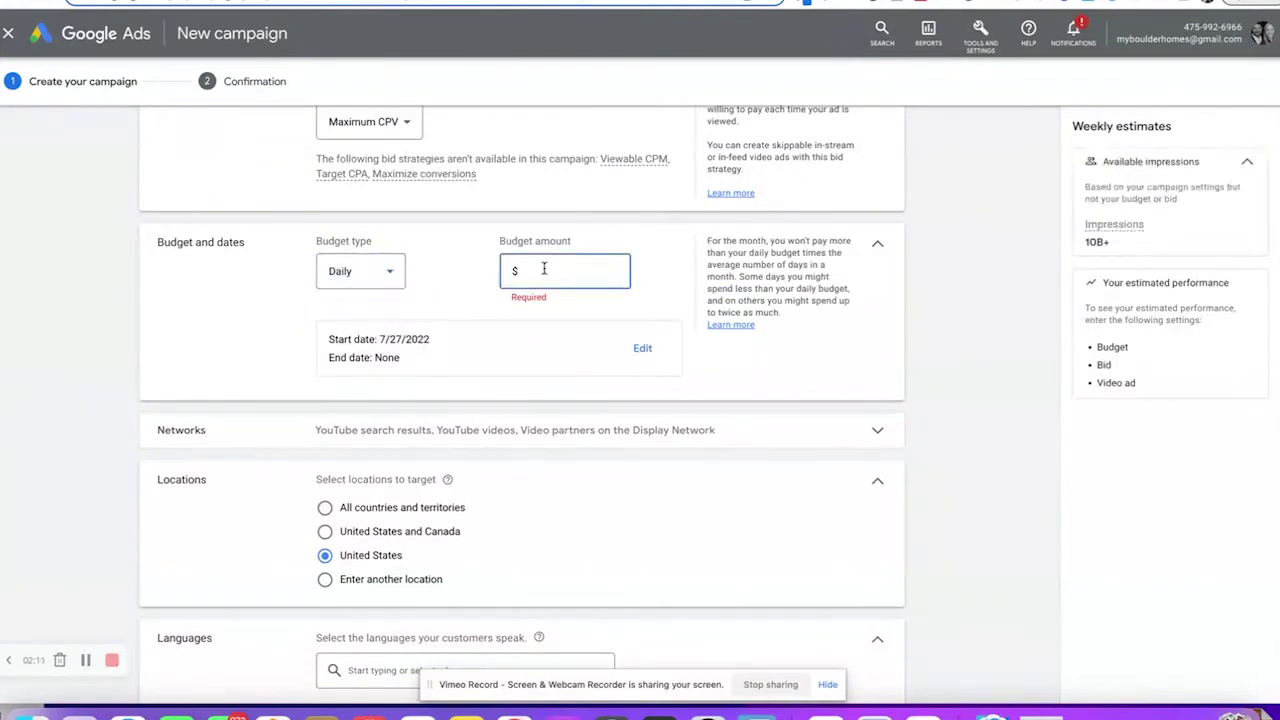
type("10")
left_click(435, 276)
- Expand the network settings and exclude video partners on the Display Network
scroll(508, 290, "down", 2)
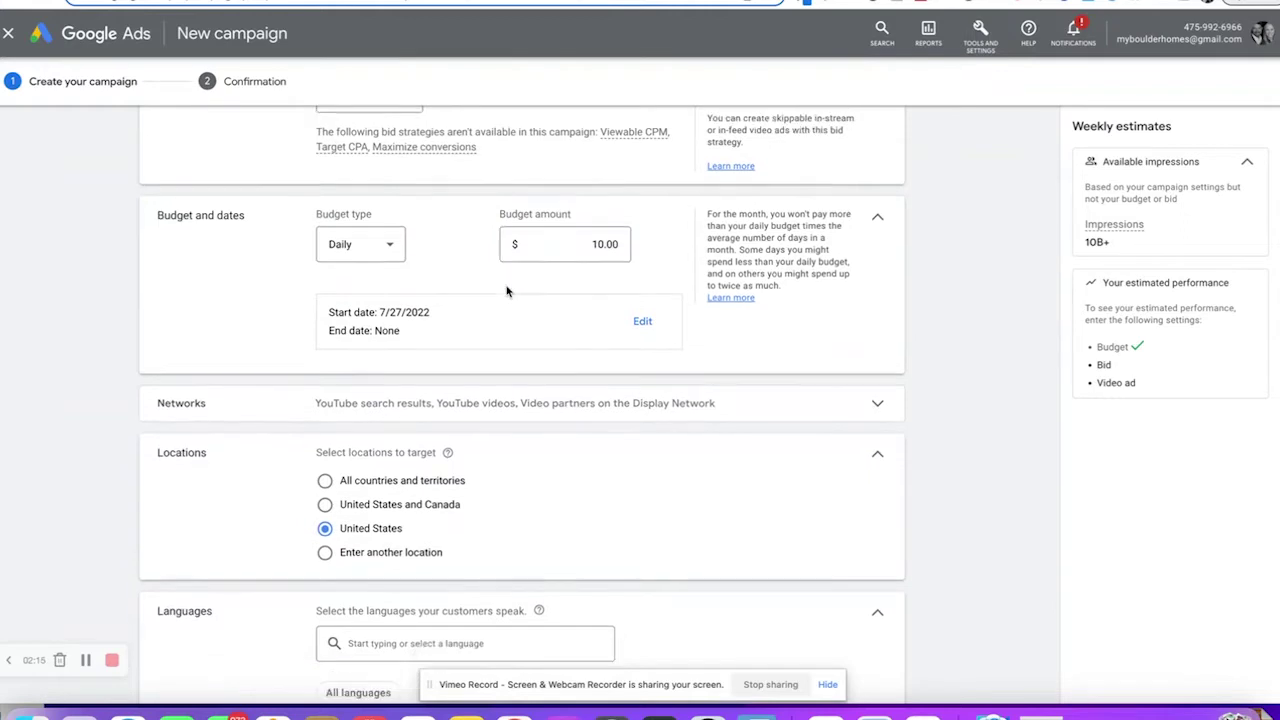
left_click(714, 374)
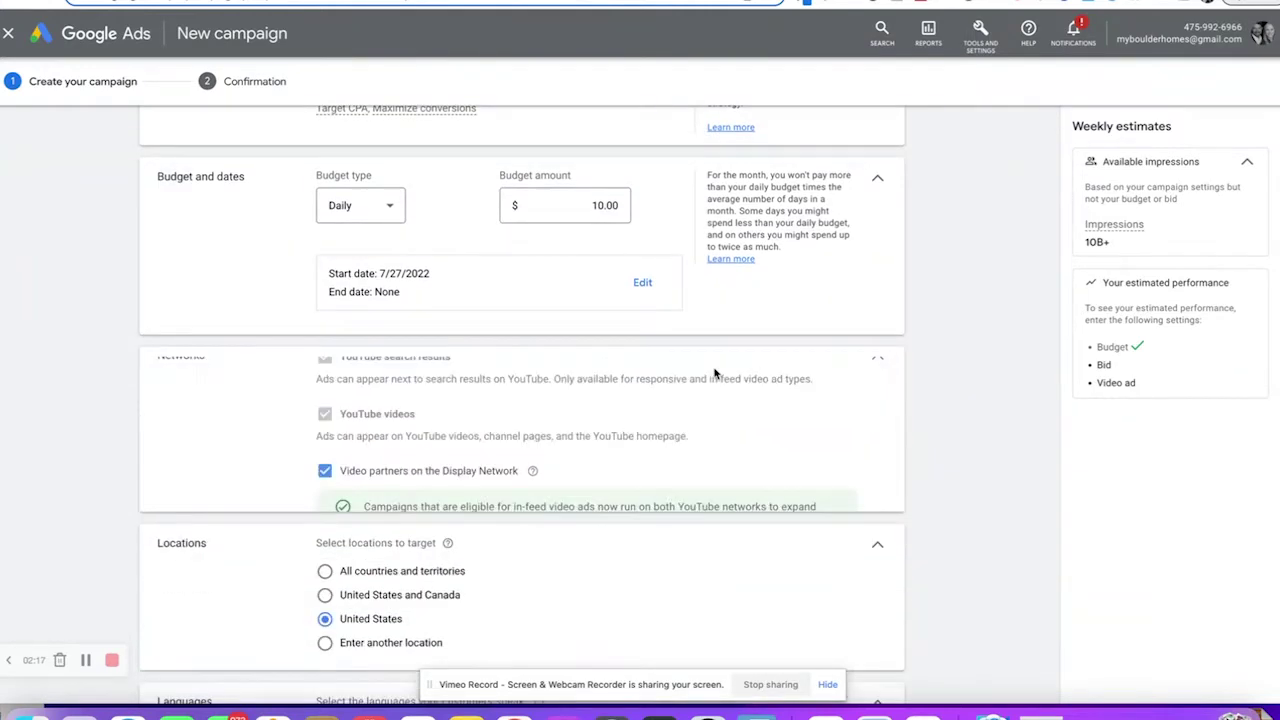
scroll(714, 373, "down", 3)
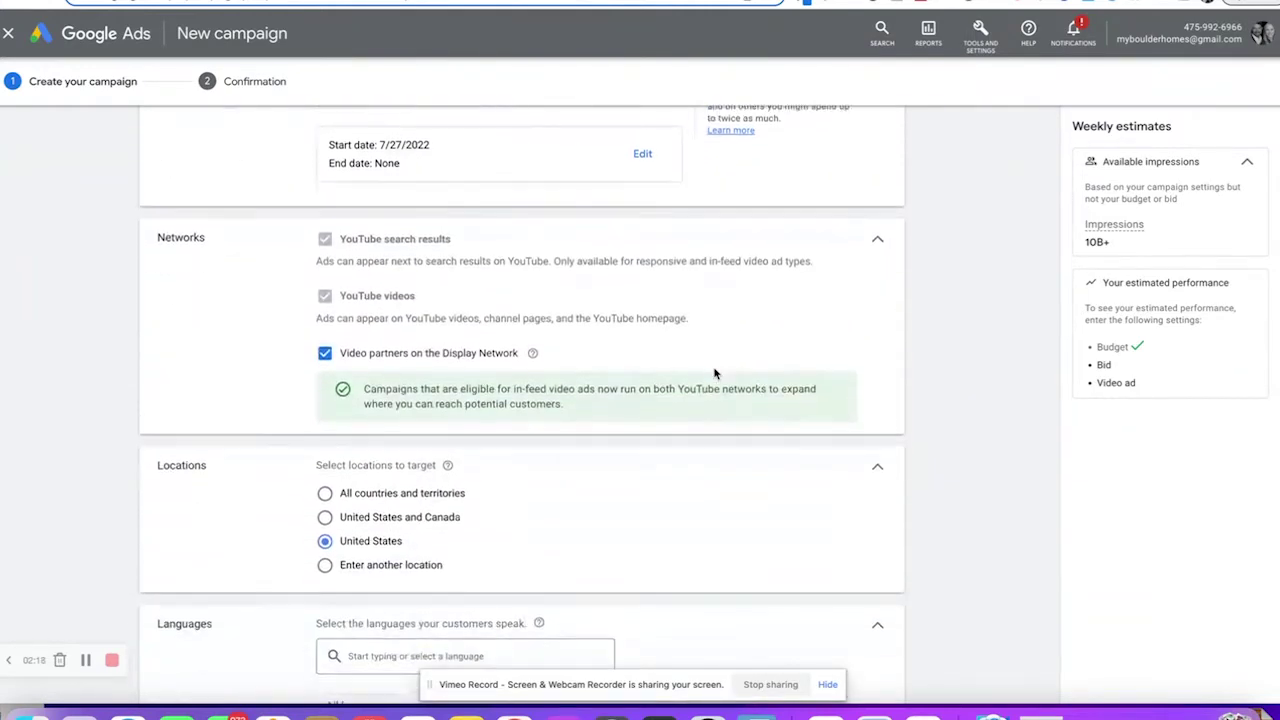
left_click(325, 353)
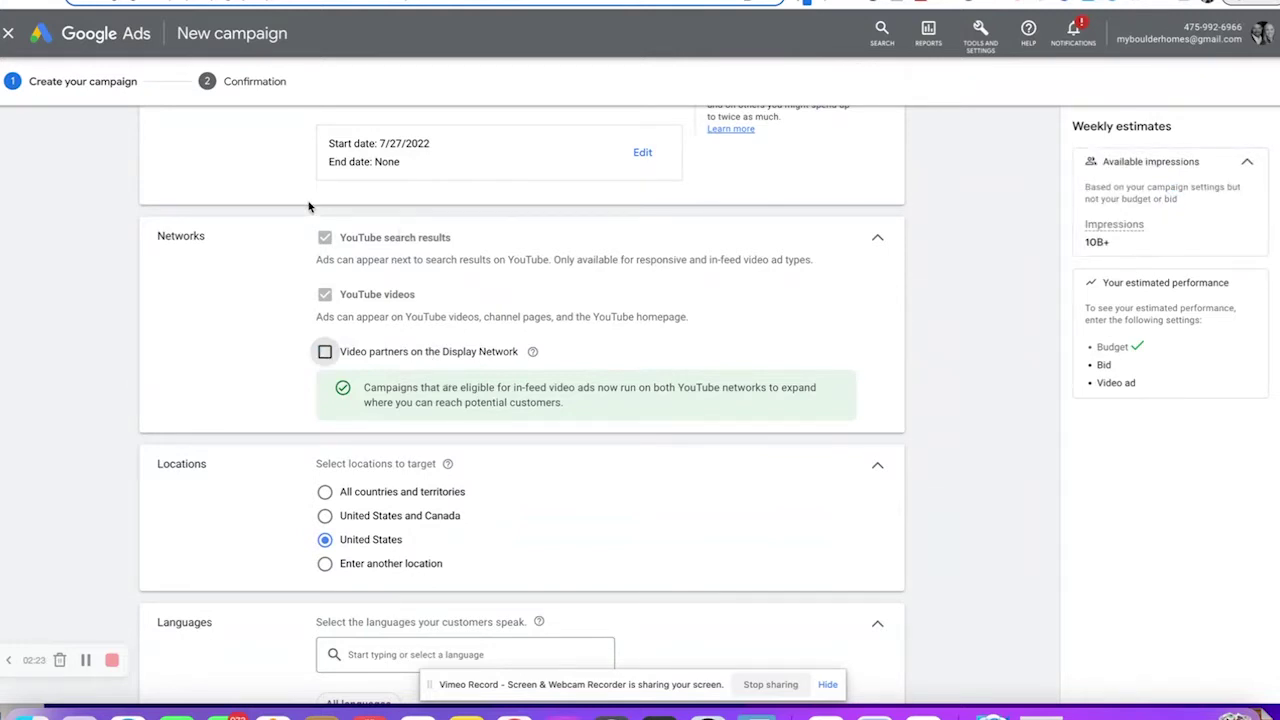
- Switch location targeting to entering another location and activate its location search field
scroll(627, 250, "down", 1)
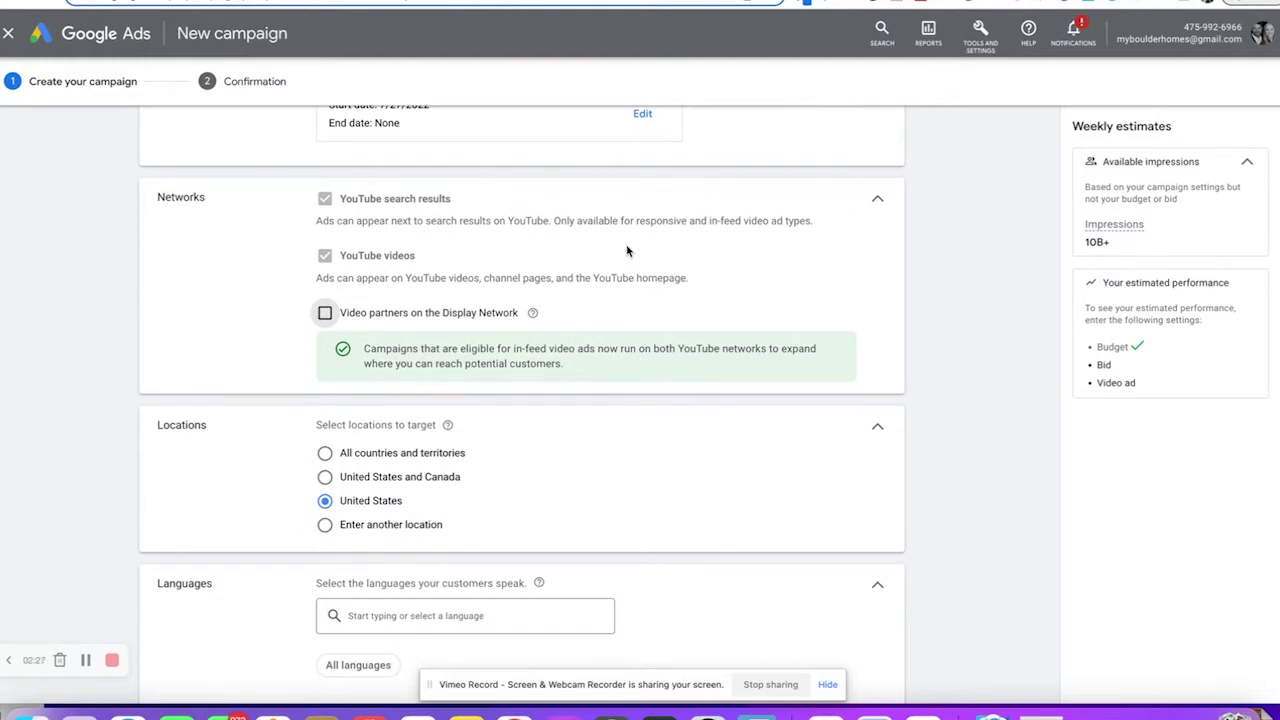
scroll(266, 418, "down", 1)
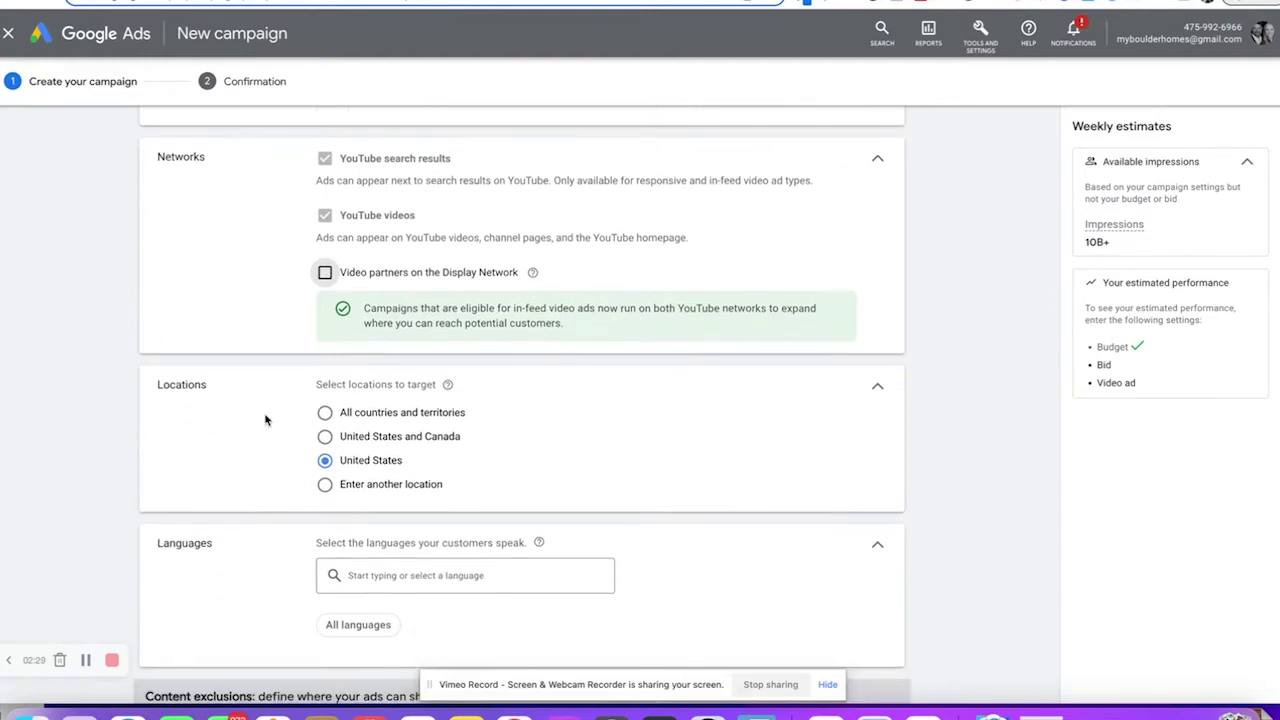
scroll(266, 420, "down", 1)
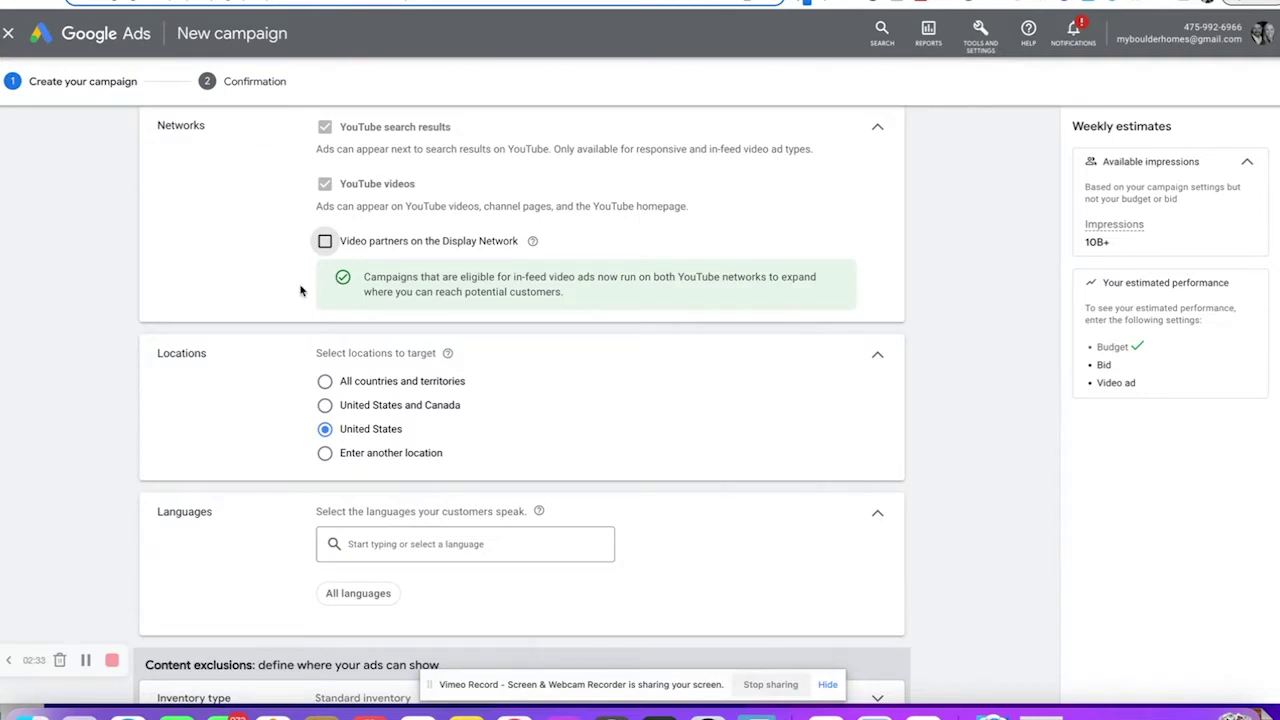
scroll(89, 665, "up", 1)
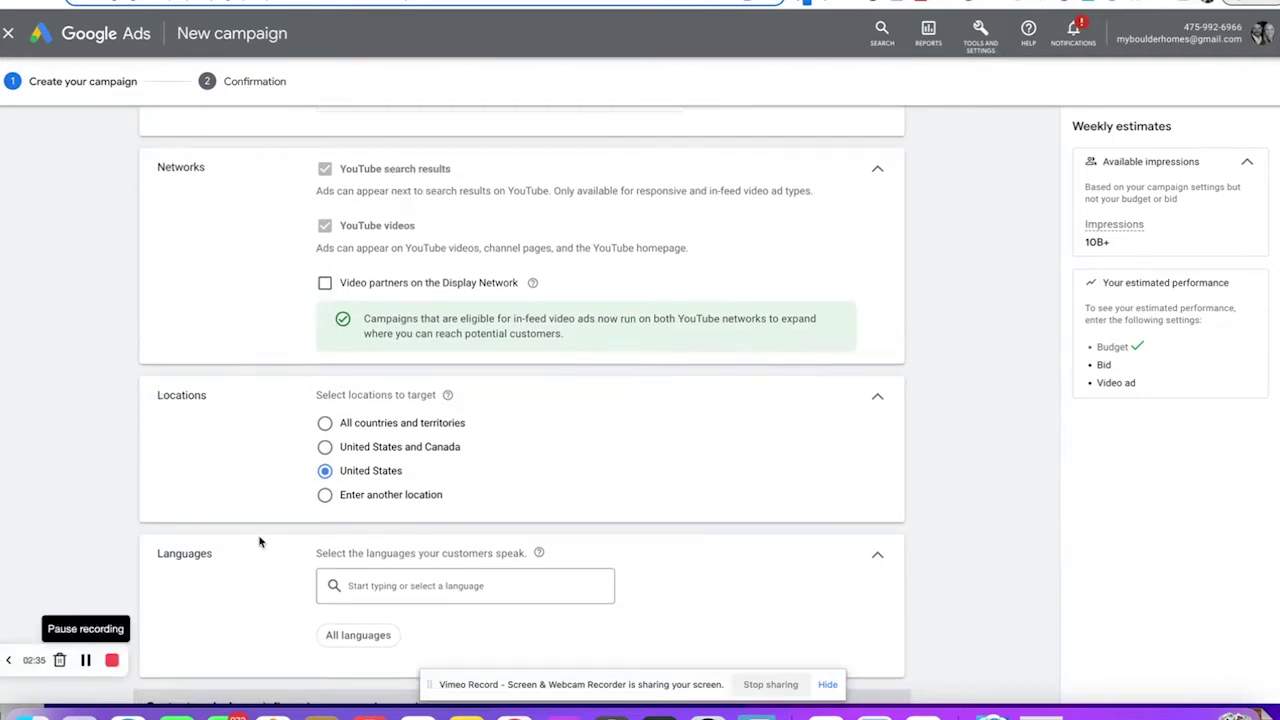
scroll(508, 432, "down", 3)
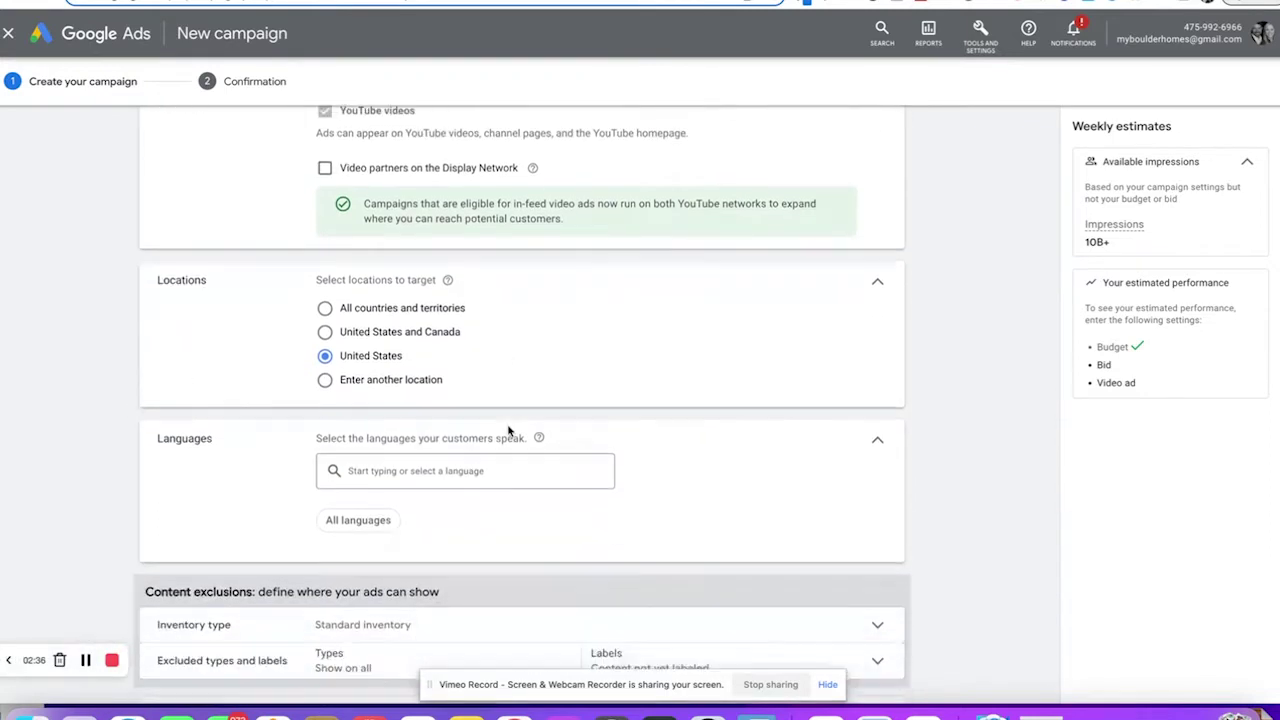
left_click(877, 287)
left_click(877, 287)
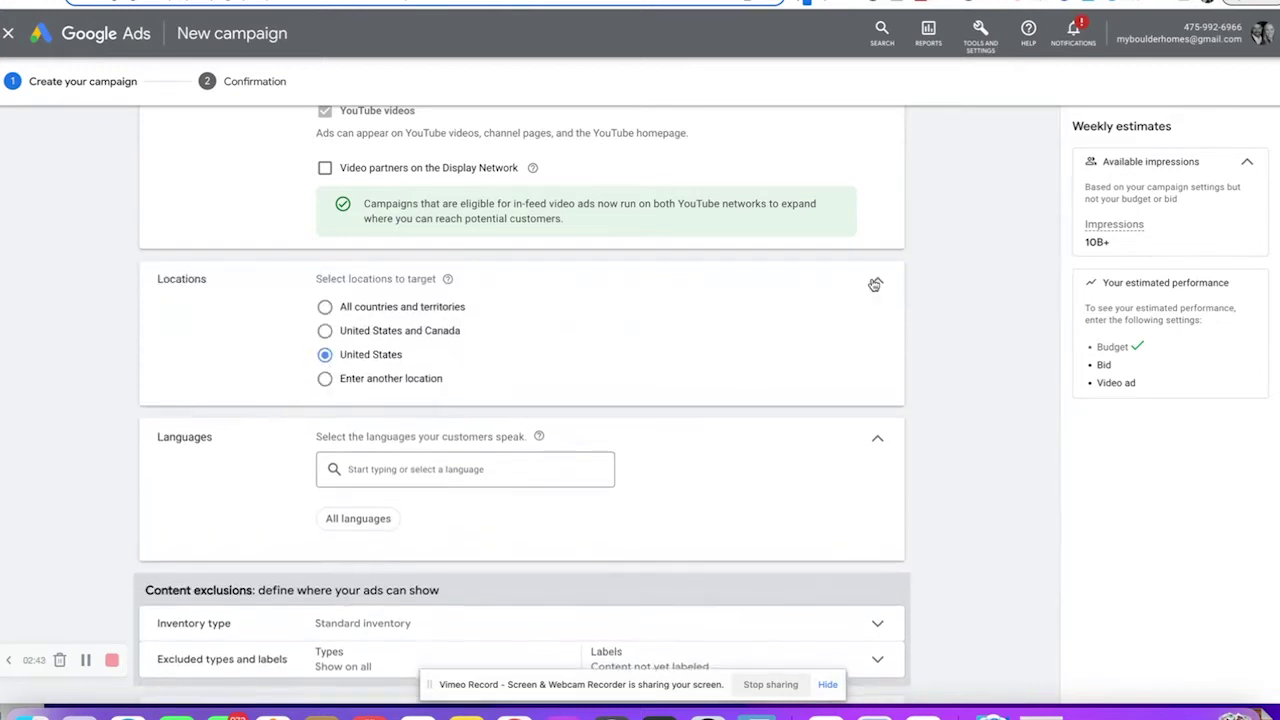
left_click(325, 380)
left_click(452, 425)
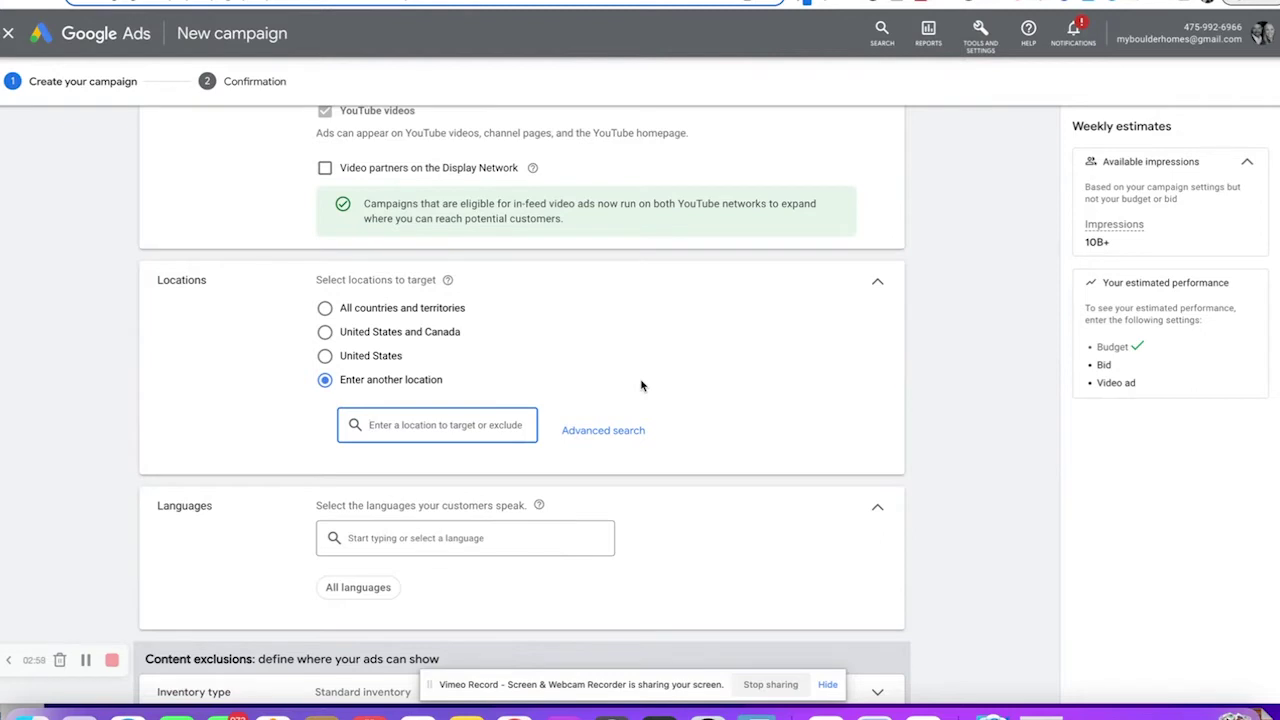
- Search the Google Ads help for "housing" and open the personalized advertising policy update on housing, employment and credit
left_click(1034, 44)
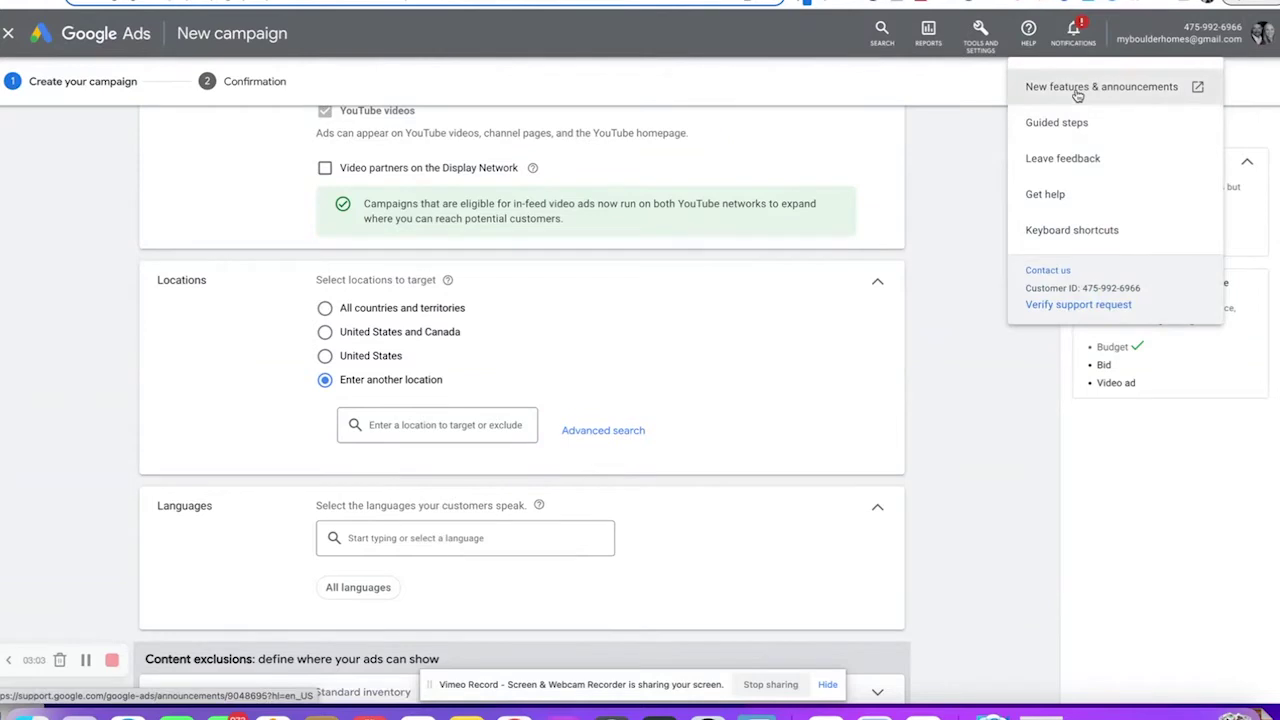
left_click(1062, 196)
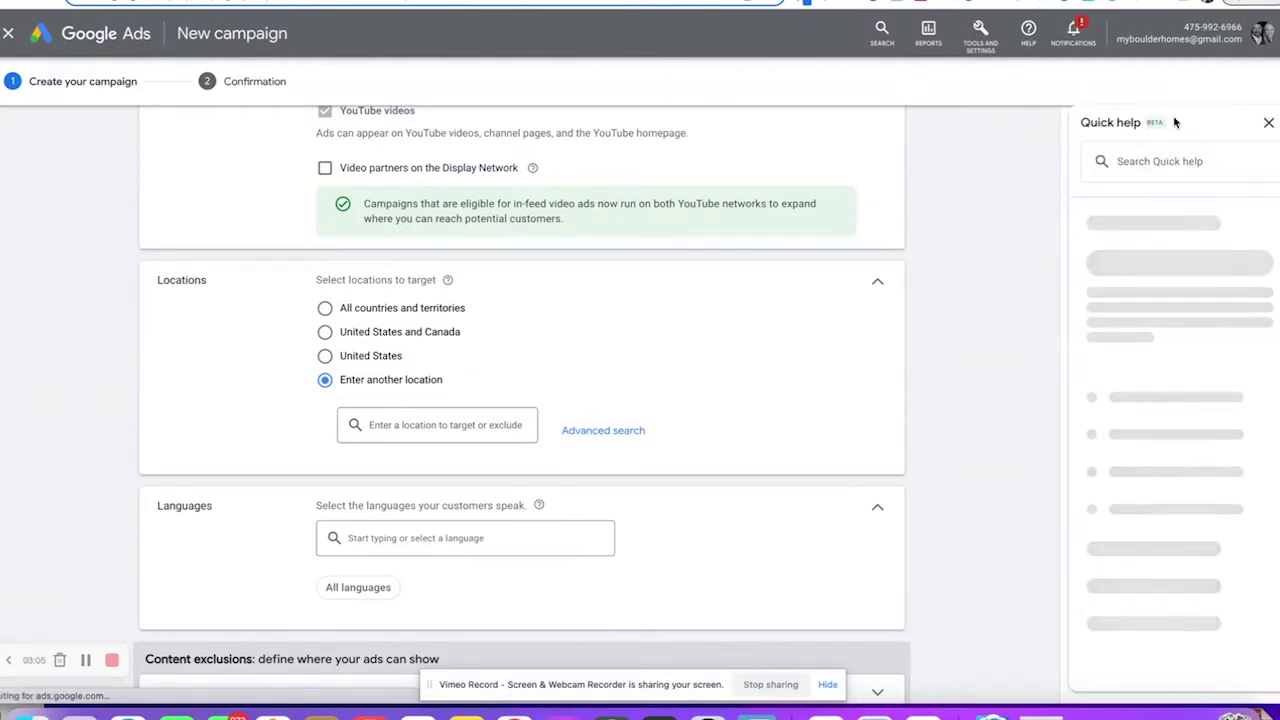
type("housing")
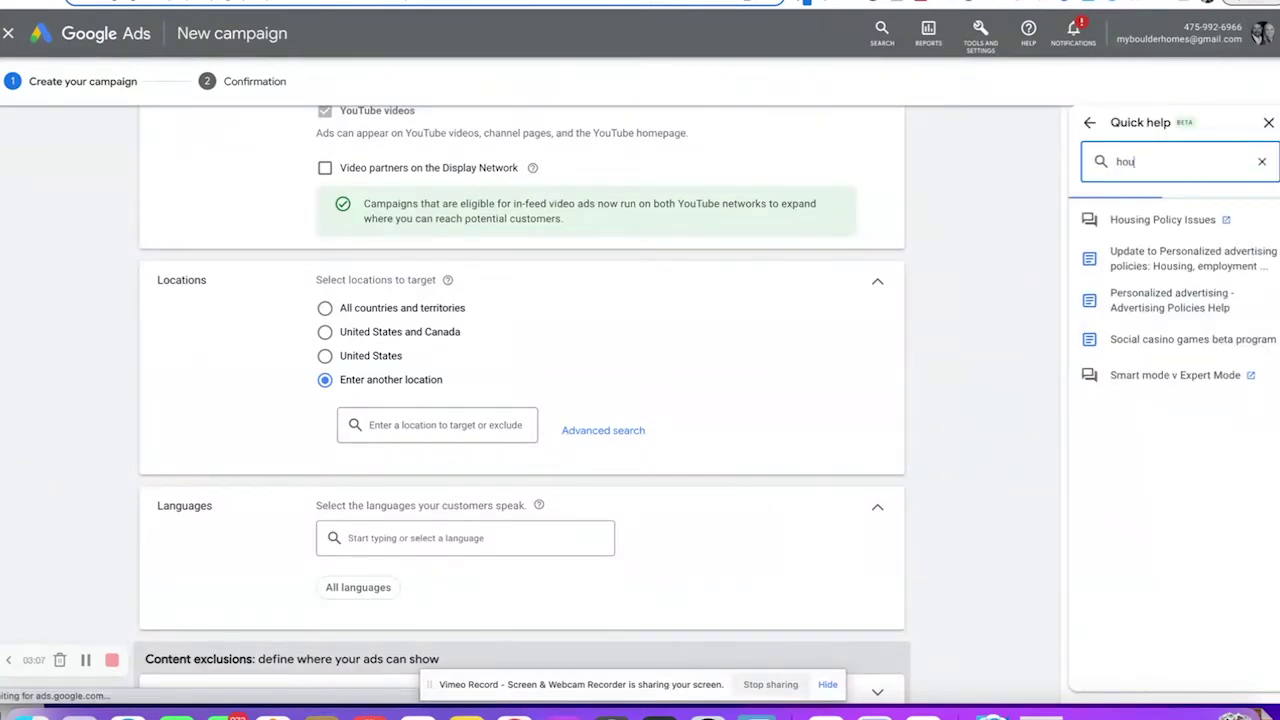
left_click(1170, 240)
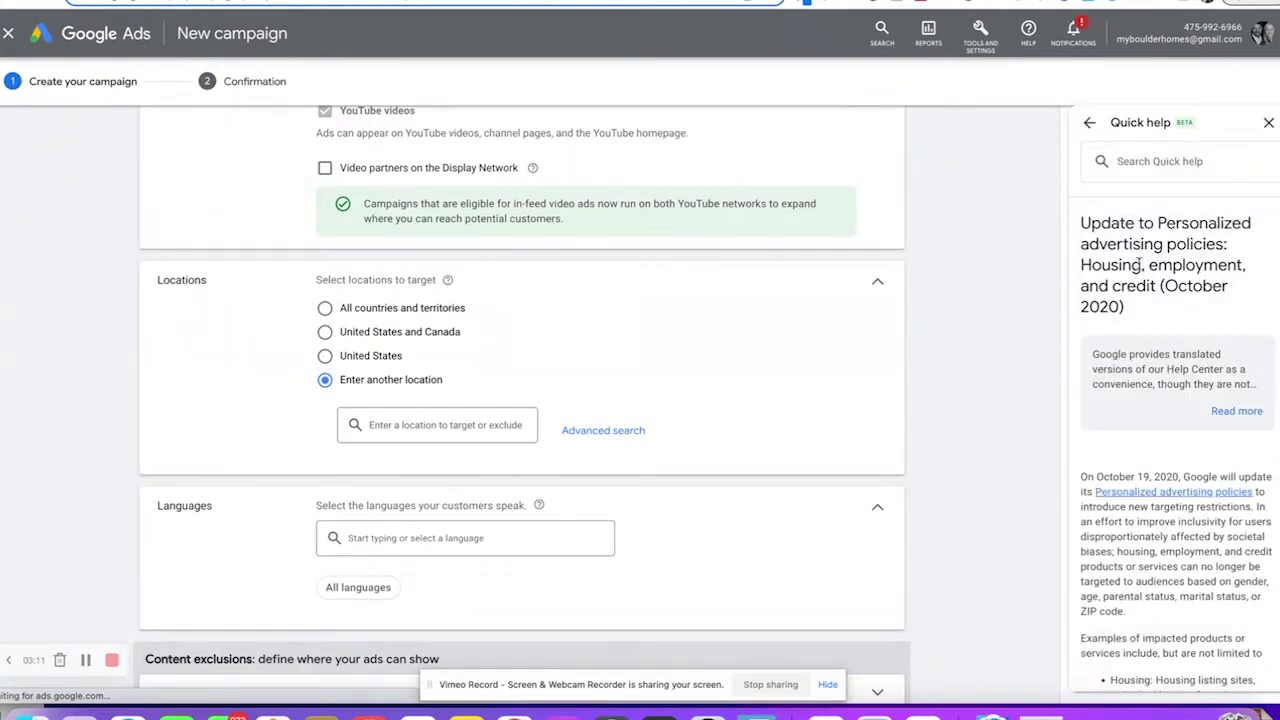
- Read the housing policy article for its targeting restrictions, the affected services and what advertisers must do
scroll(1160, 316, "down", 3)
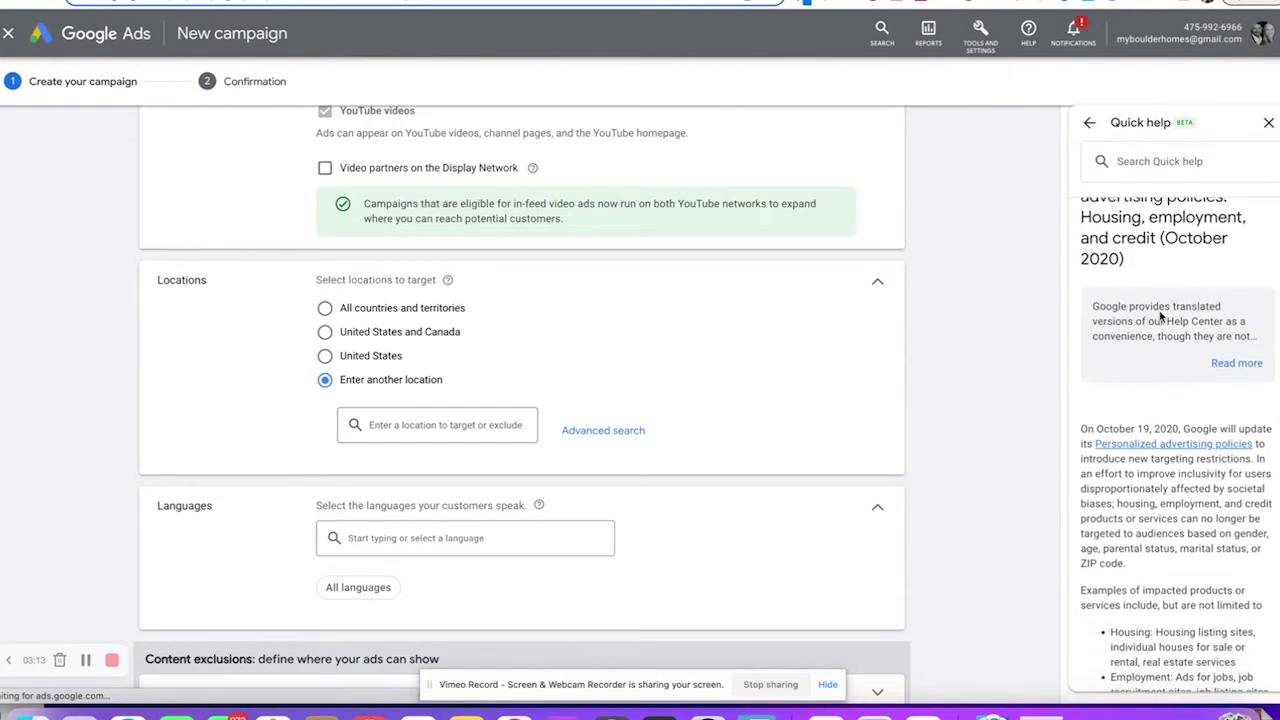
scroll(1160, 316, "down", 3)
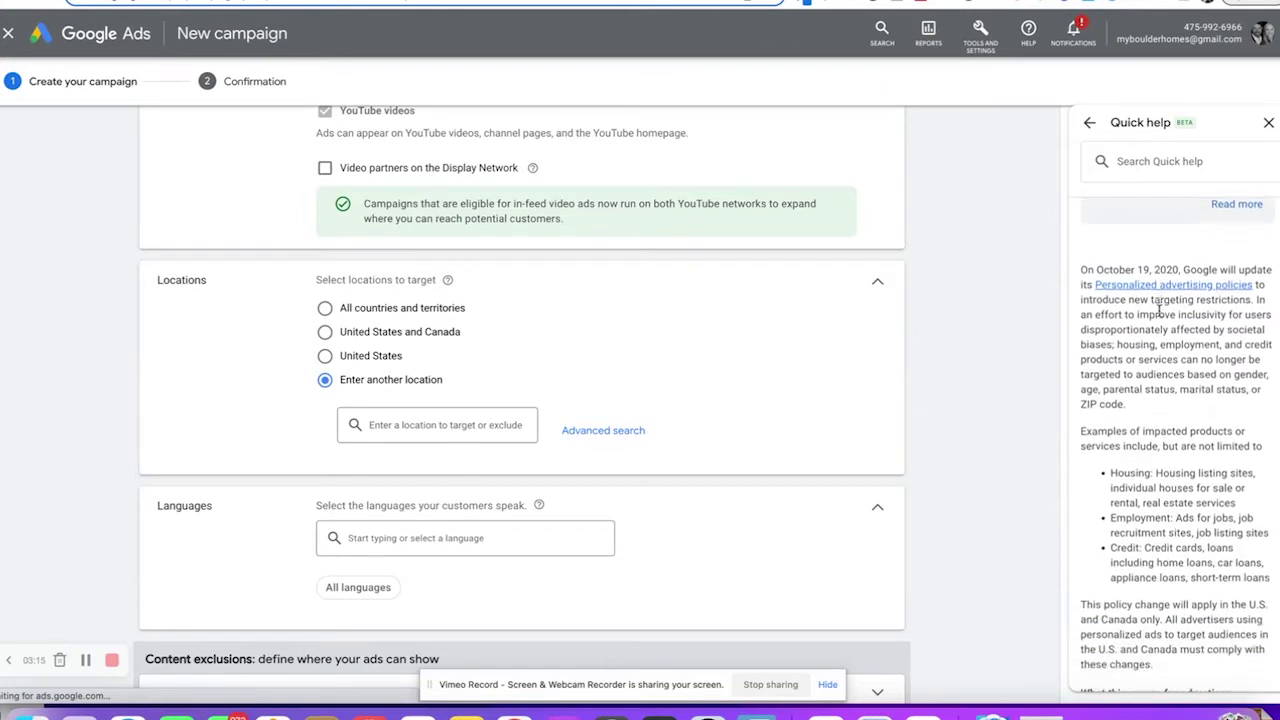
scroll(1160, 316, "down", 1)
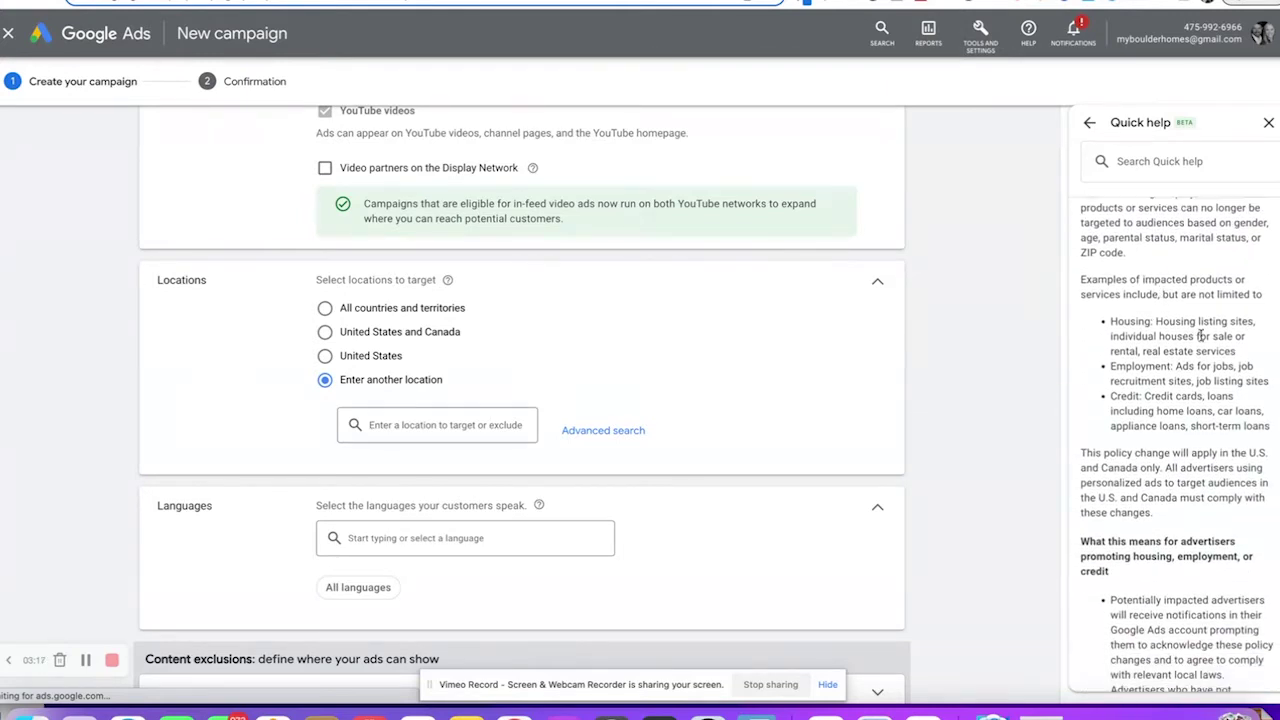
scroll(1201, 336, "down", 1)
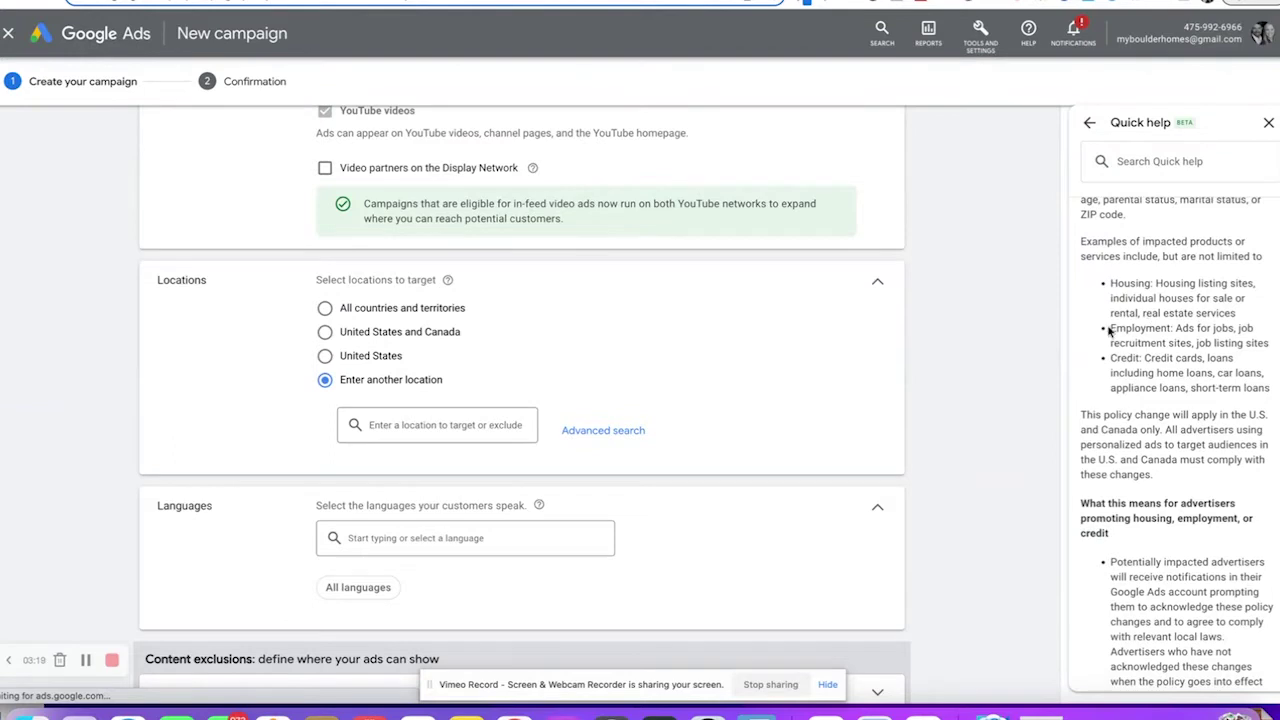
scroll(1243, 318, "down", 3)
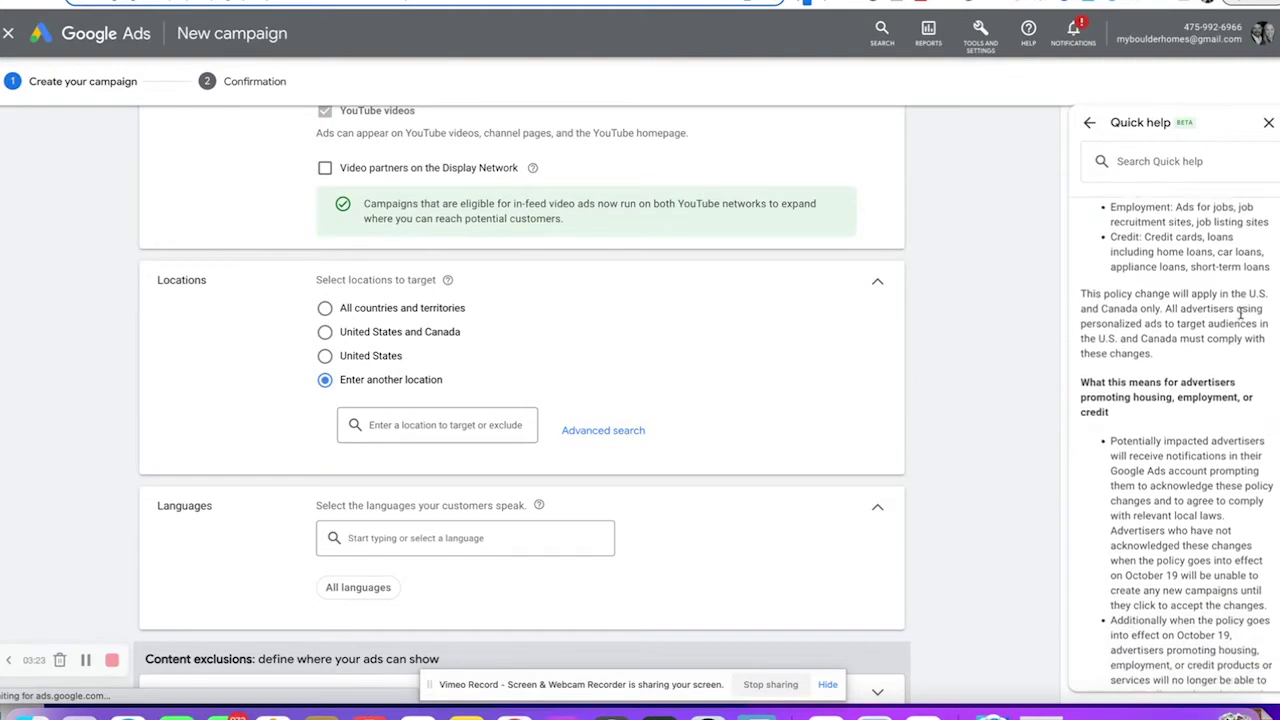
scroll(1240, 313, "down", 3)
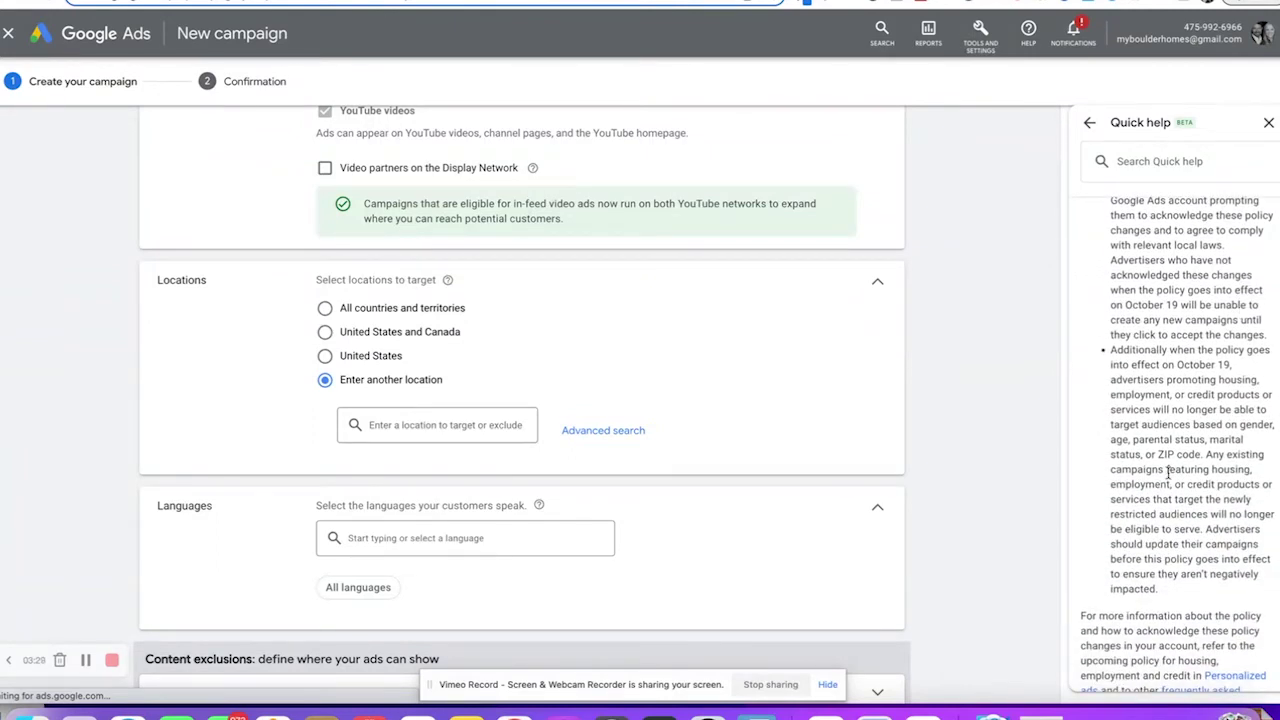
scroll(1179, 330, "down", 1)
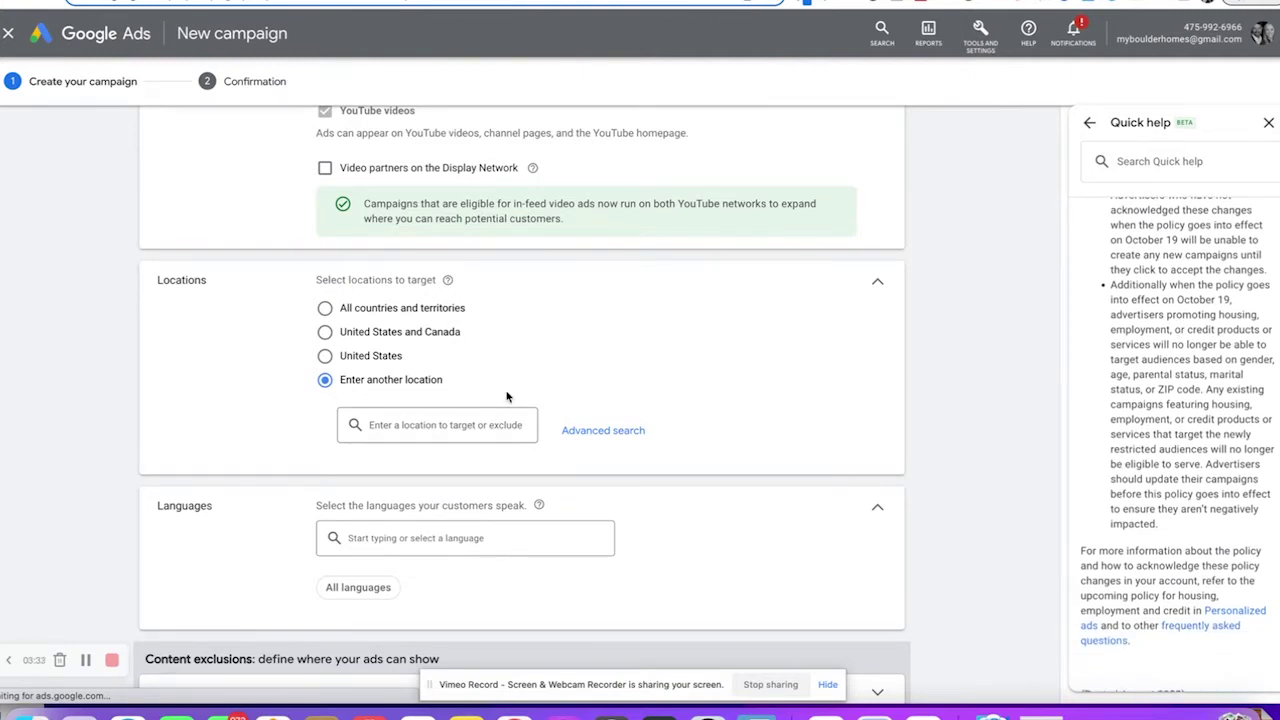
- Open the advanced location search in Radius mode and target a 20-mile radius around the suggested street address in Stamford, CT
left_click(455, 425)
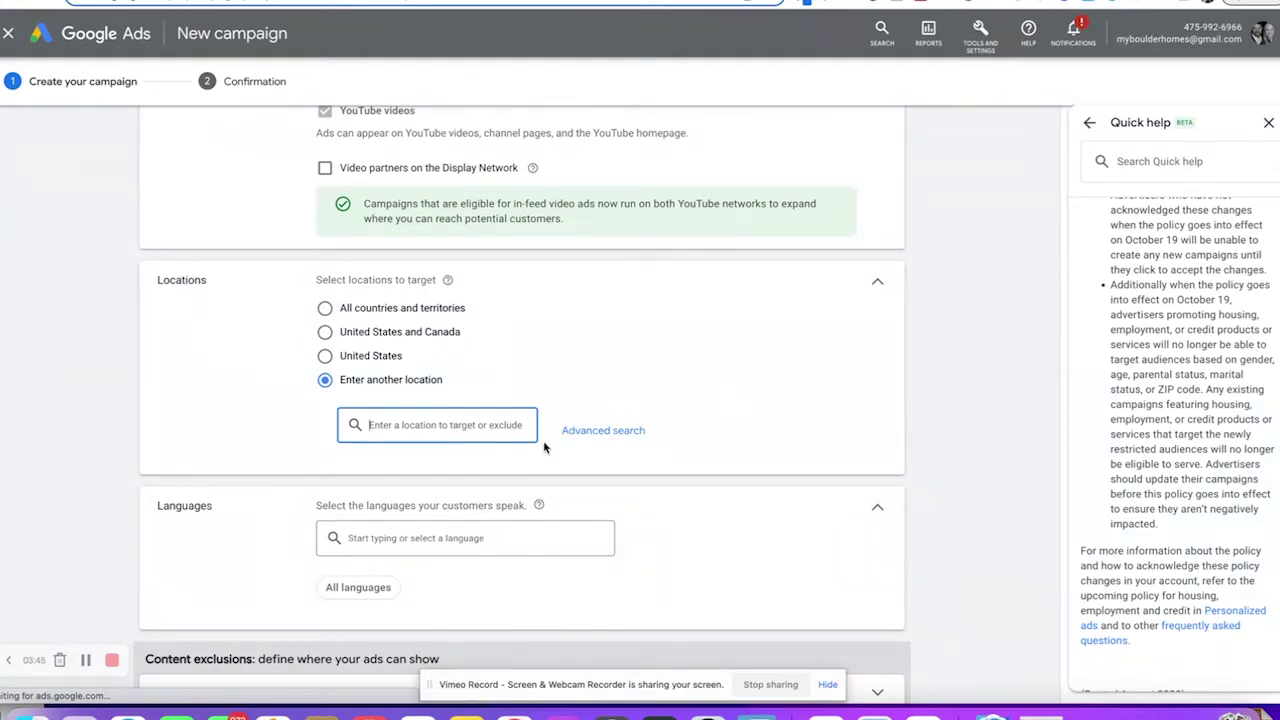
left_click(604, 430)
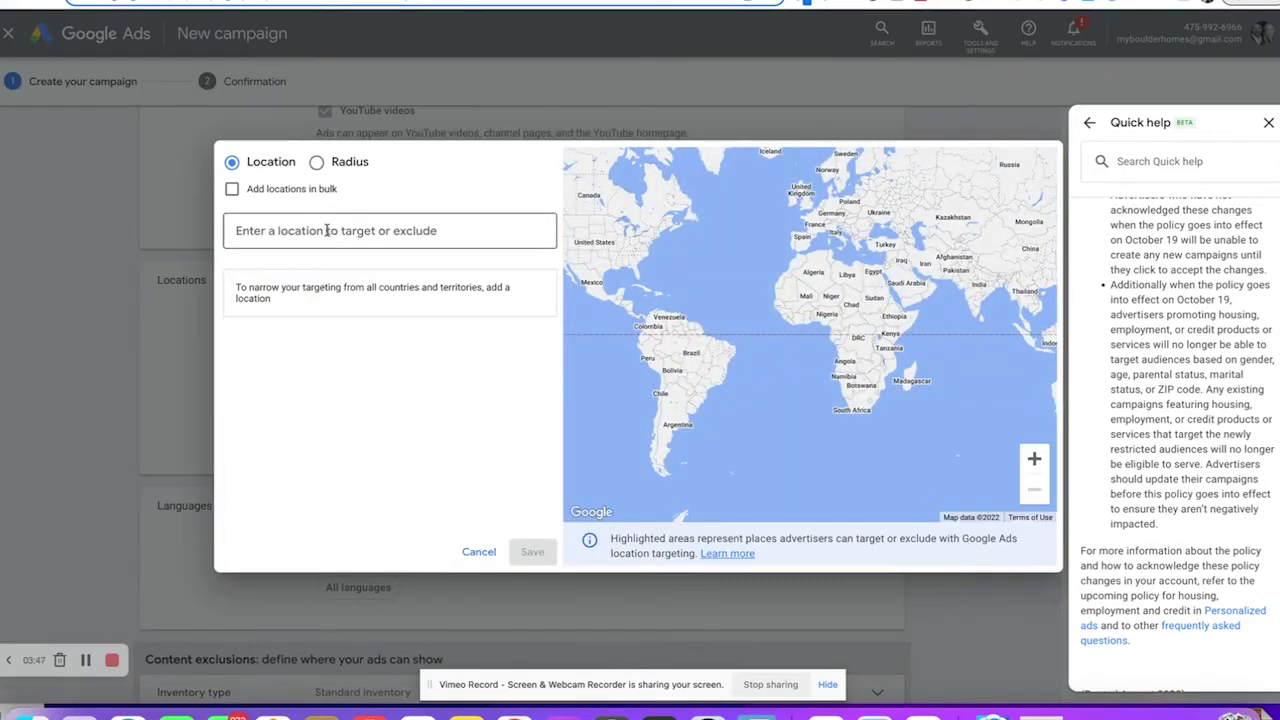
left_click(317, 166)
left_click(290, 232)
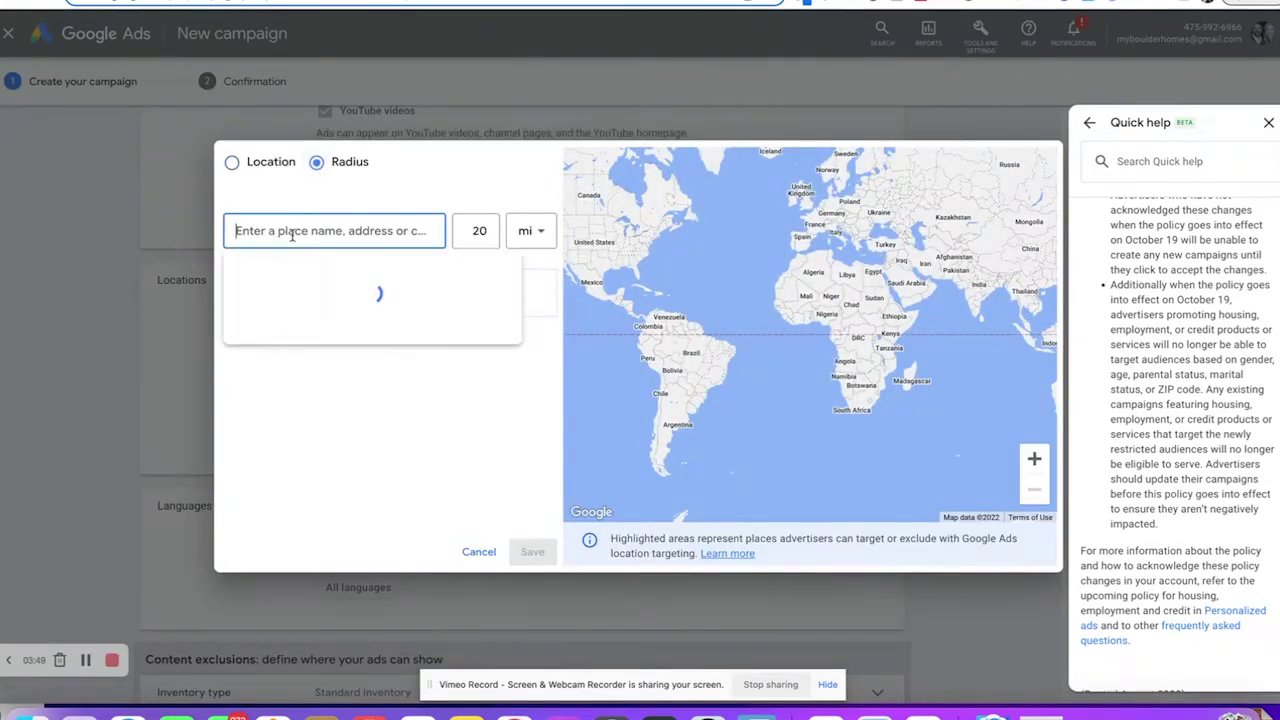
type("214")
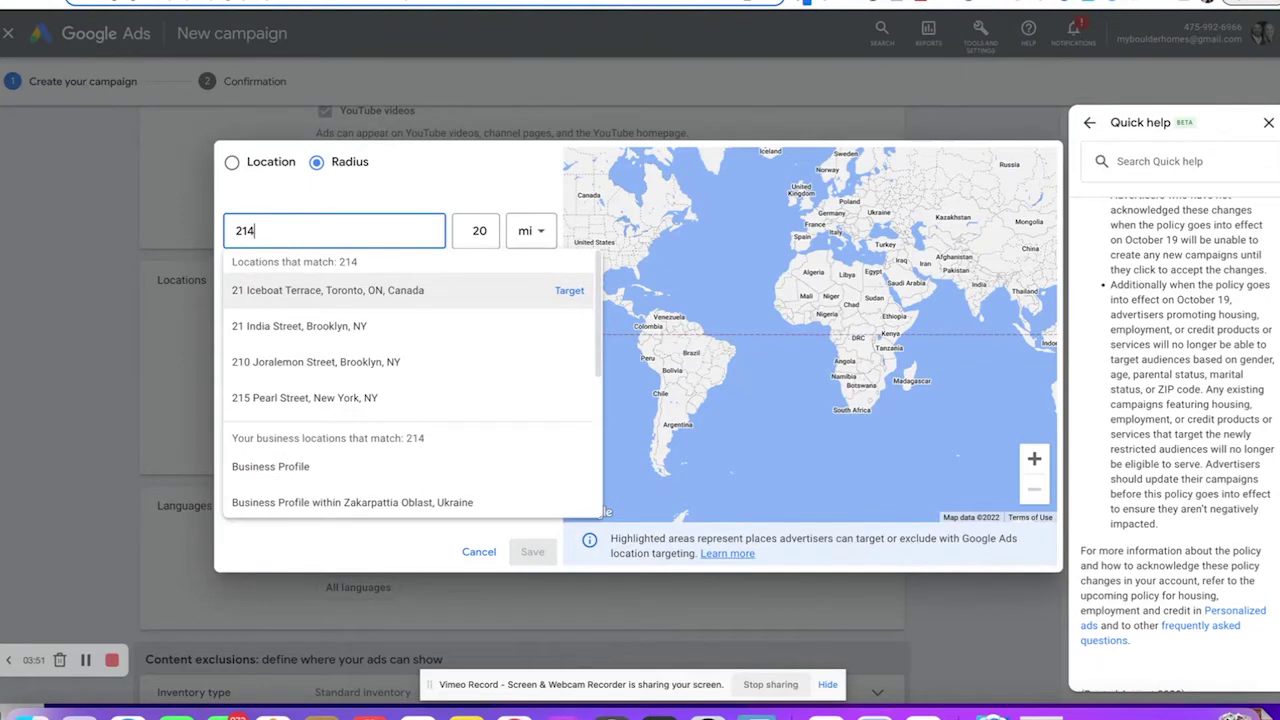
type("7 su")
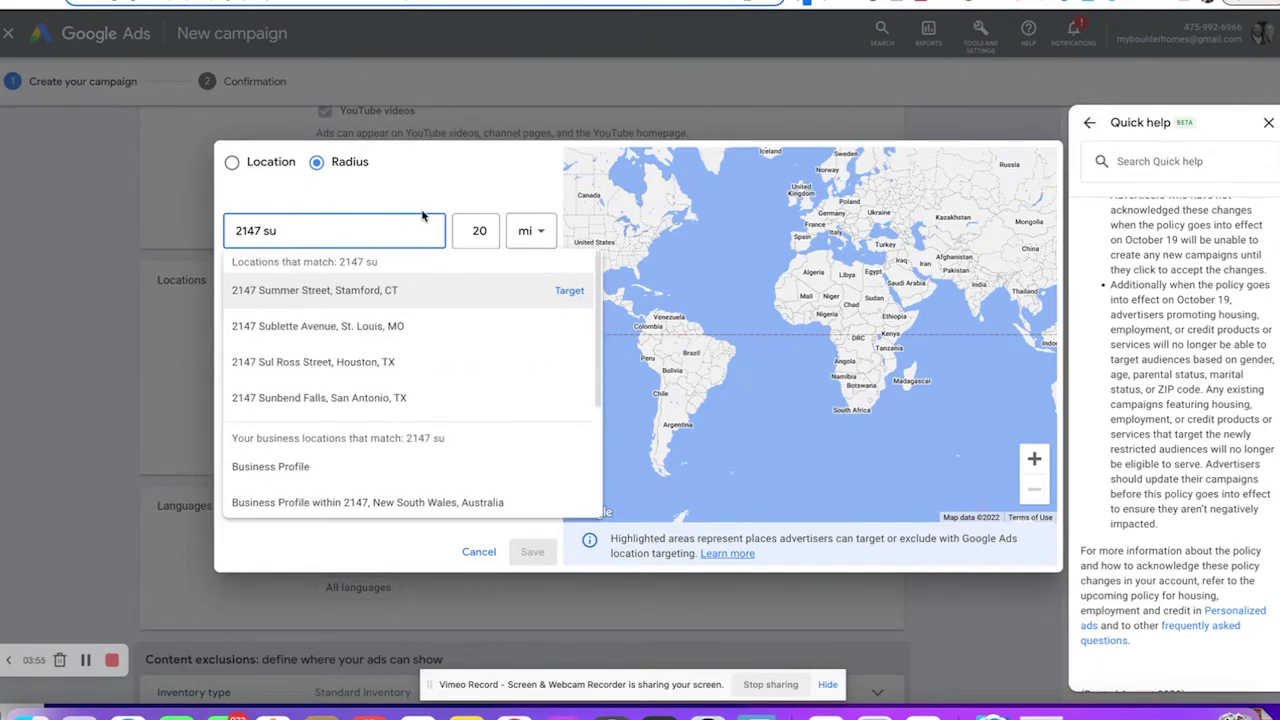
left_click(334, 290)
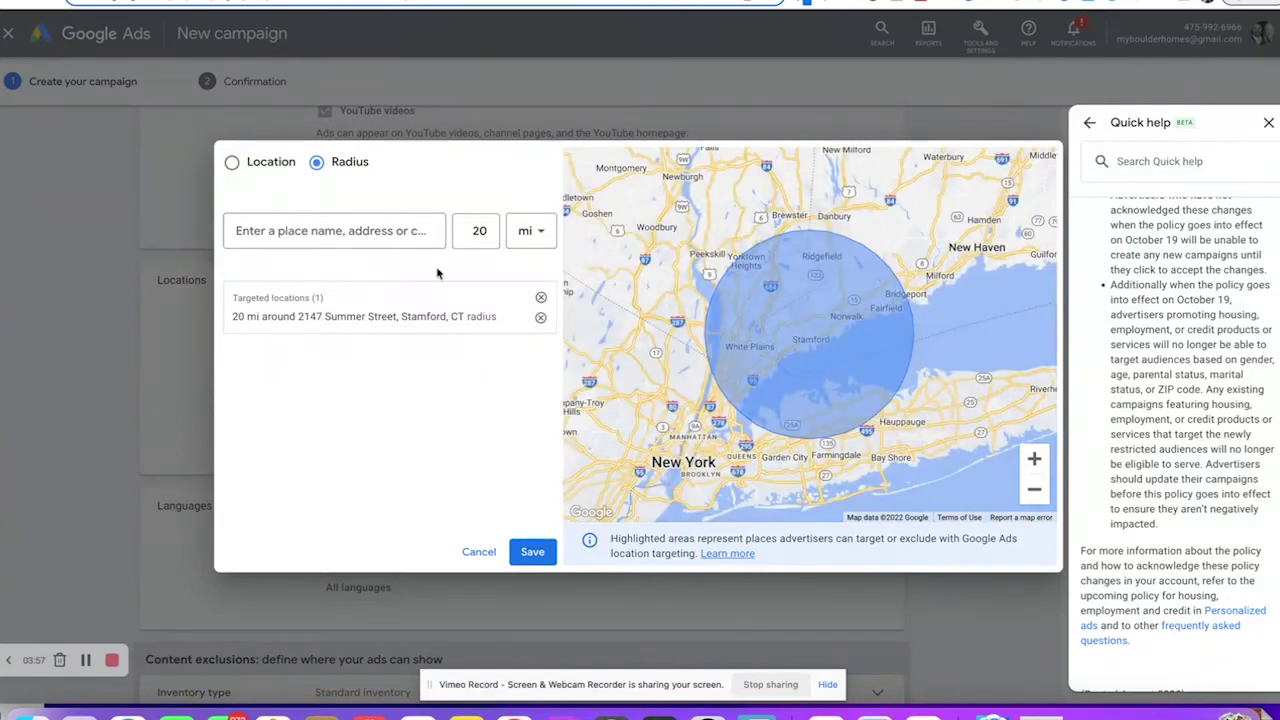
- Set the targeting radius to 1 mile and remove the 20-mile Stamford target from the targeted locations
left_click(475, 231)
double_click(475, 231)
type("1")
left_click(477, 416)
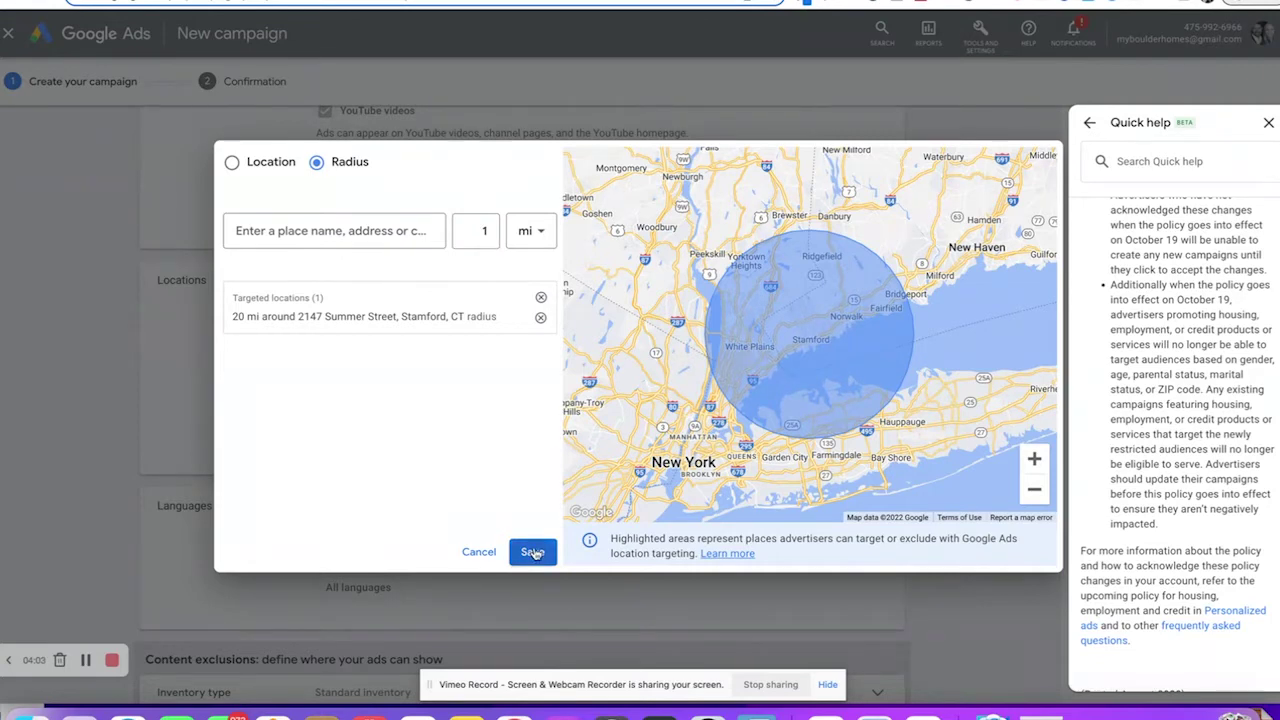
left_click(540, 317)
- Target a 1-mile radius around the suggested street address in Philadelphia, PA, and save the location targeting
left_click(393, 233)
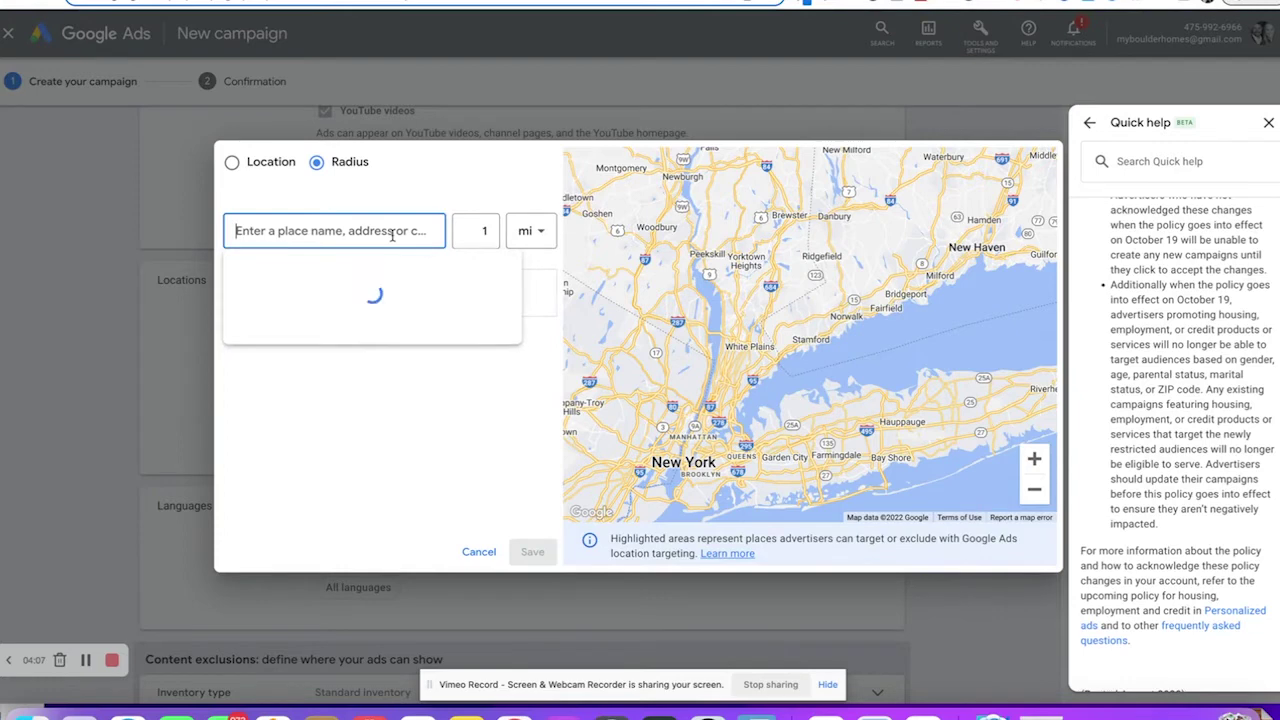
type("2147")
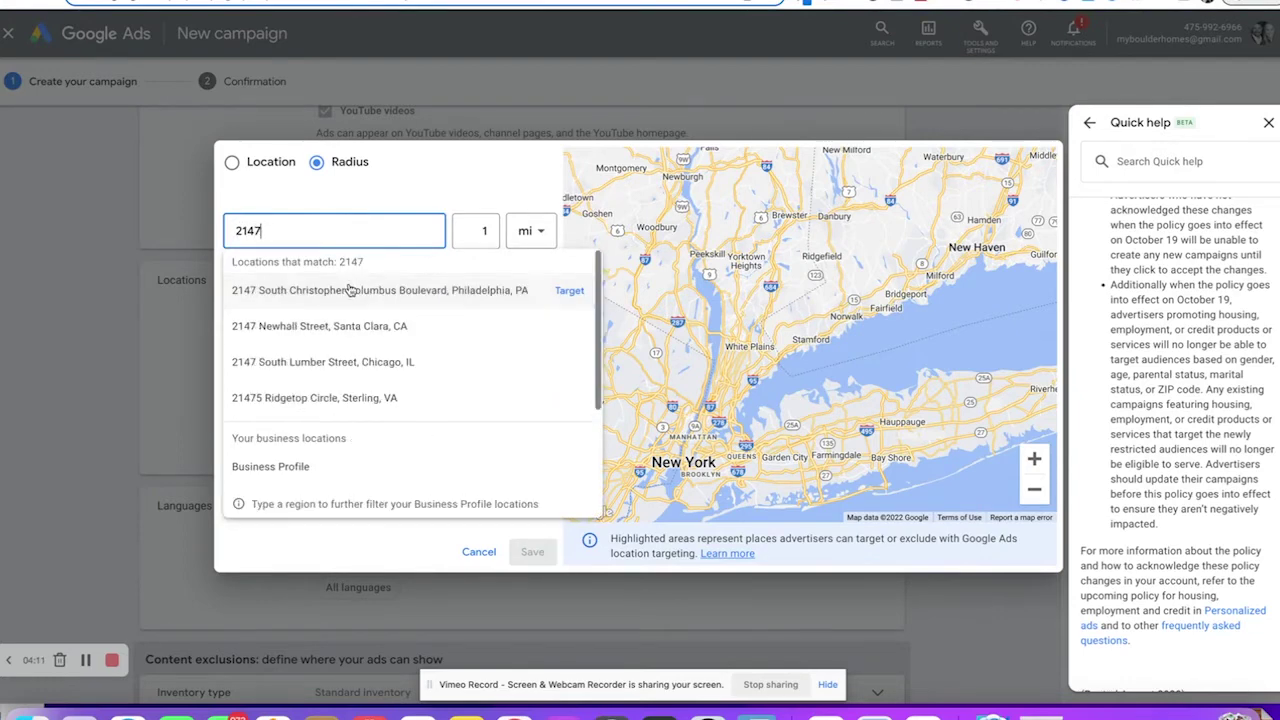
left_click(310, 292)
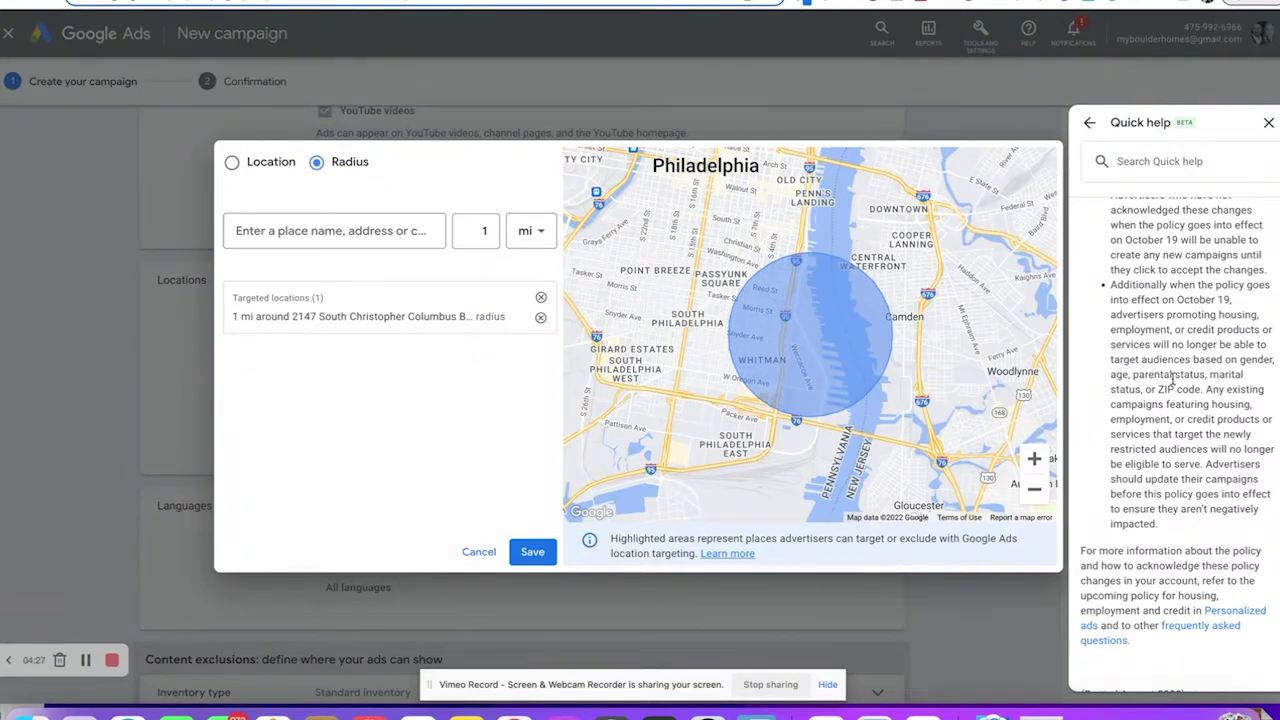
scroll(1208, 391, "down", 2)
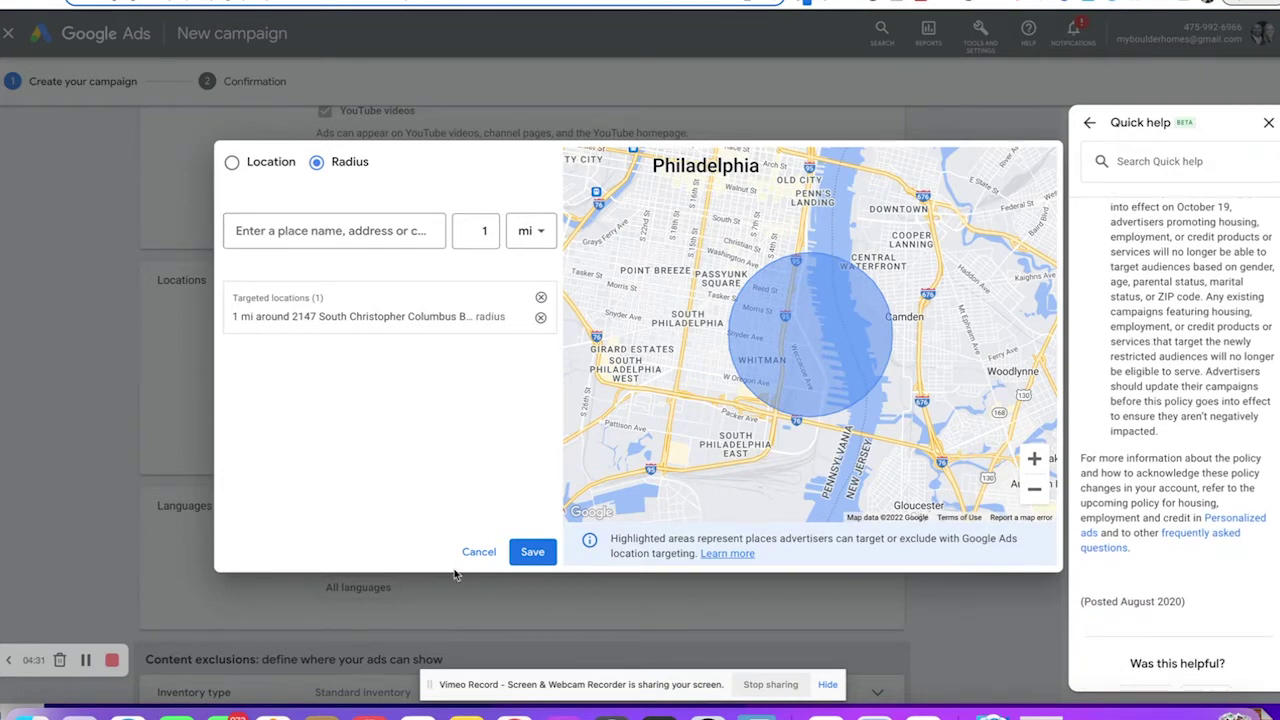
left_click(532, 552)
- Set the campaign's customer language to English
scroll(421, 348, "down", 5)
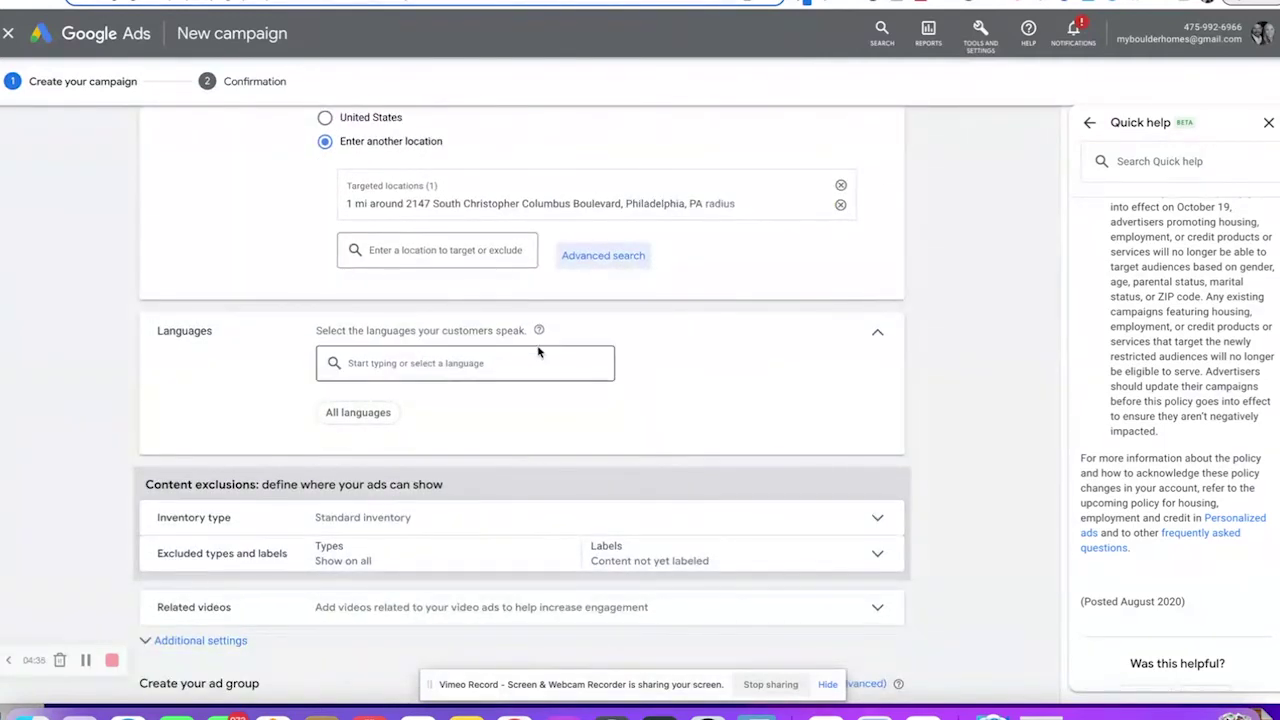
left_click(436, 365)
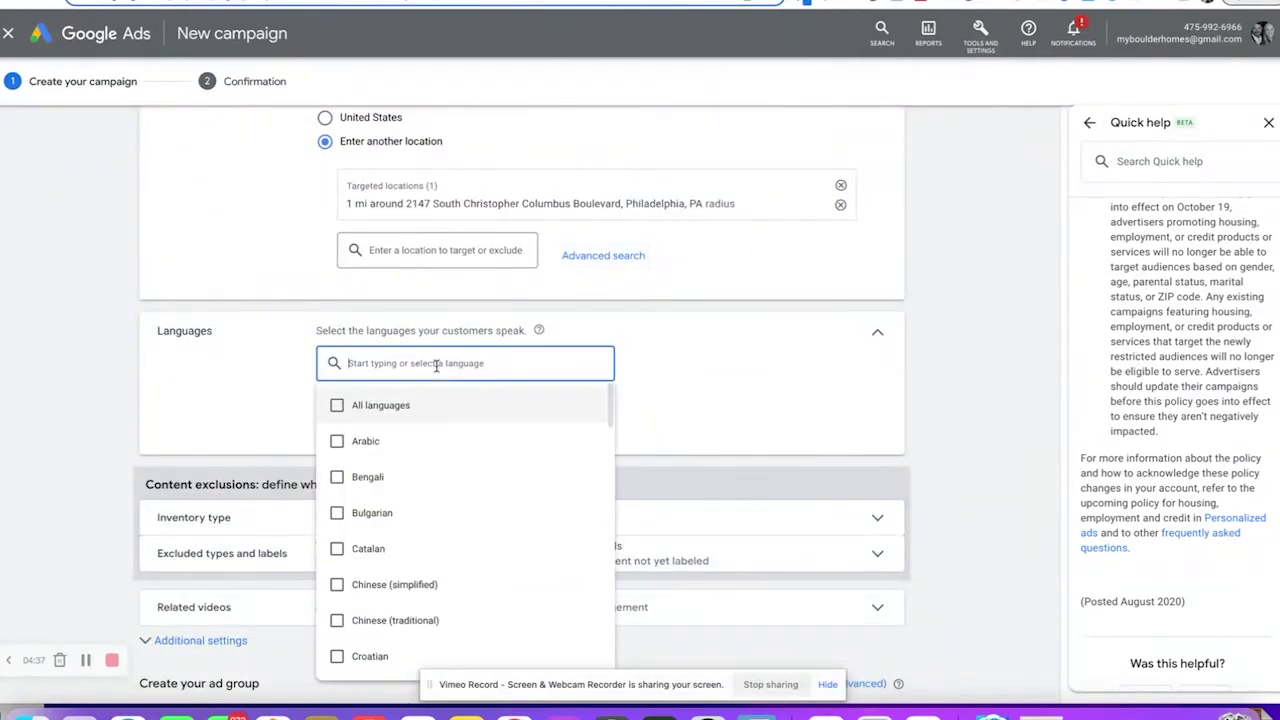
type("el")
key("BackSpace")
type("n")
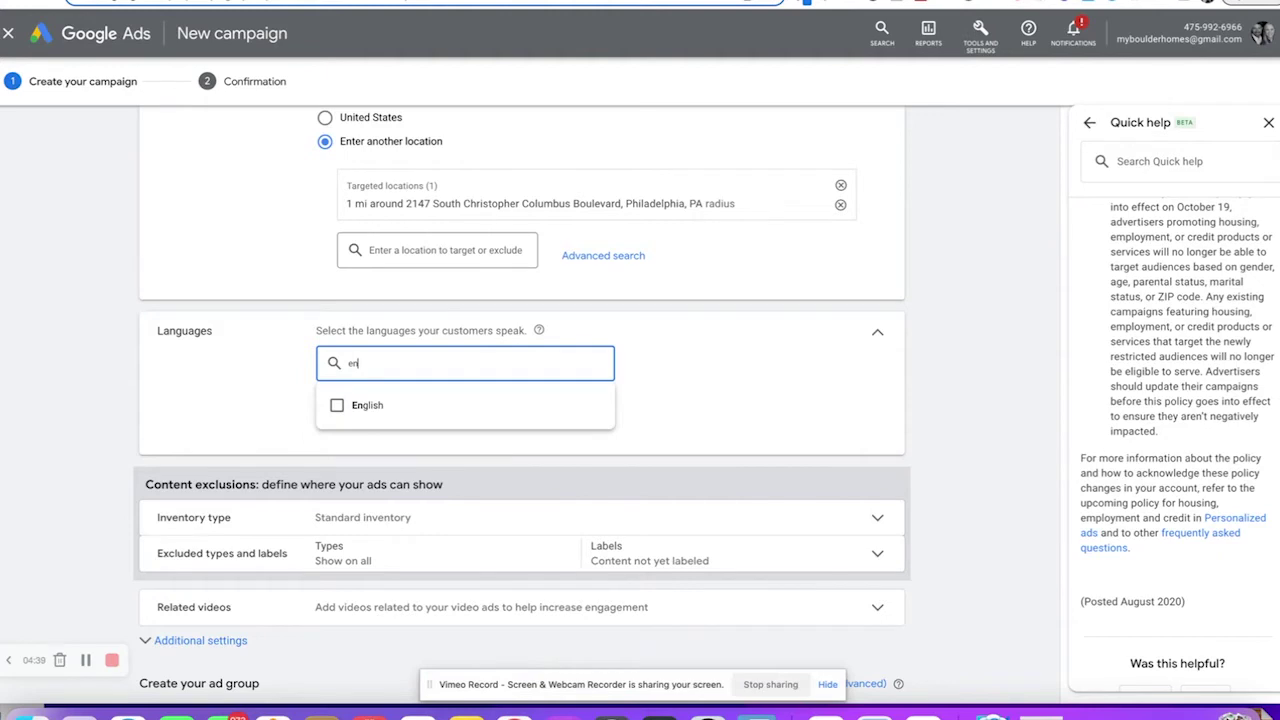
left_click(337, 405)
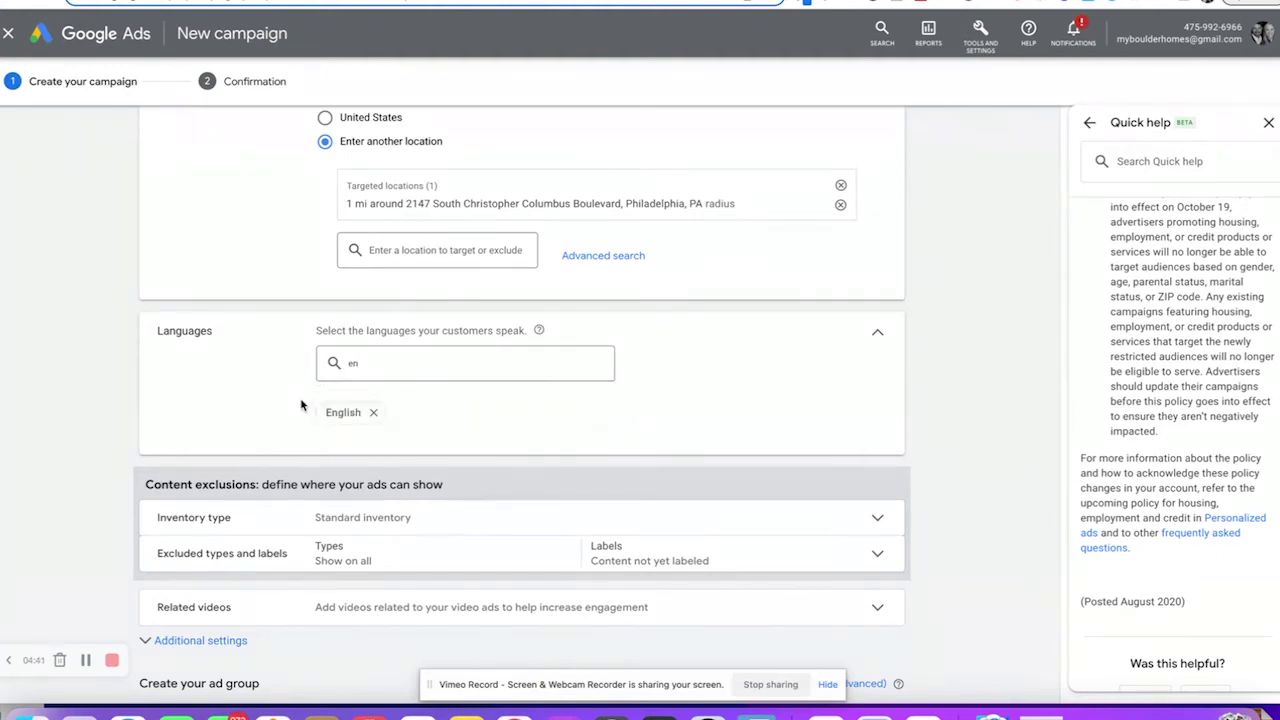
- Expand the inventory type settings in the content exclusions and look over the available options
scroll(380, 451, "down", 1)
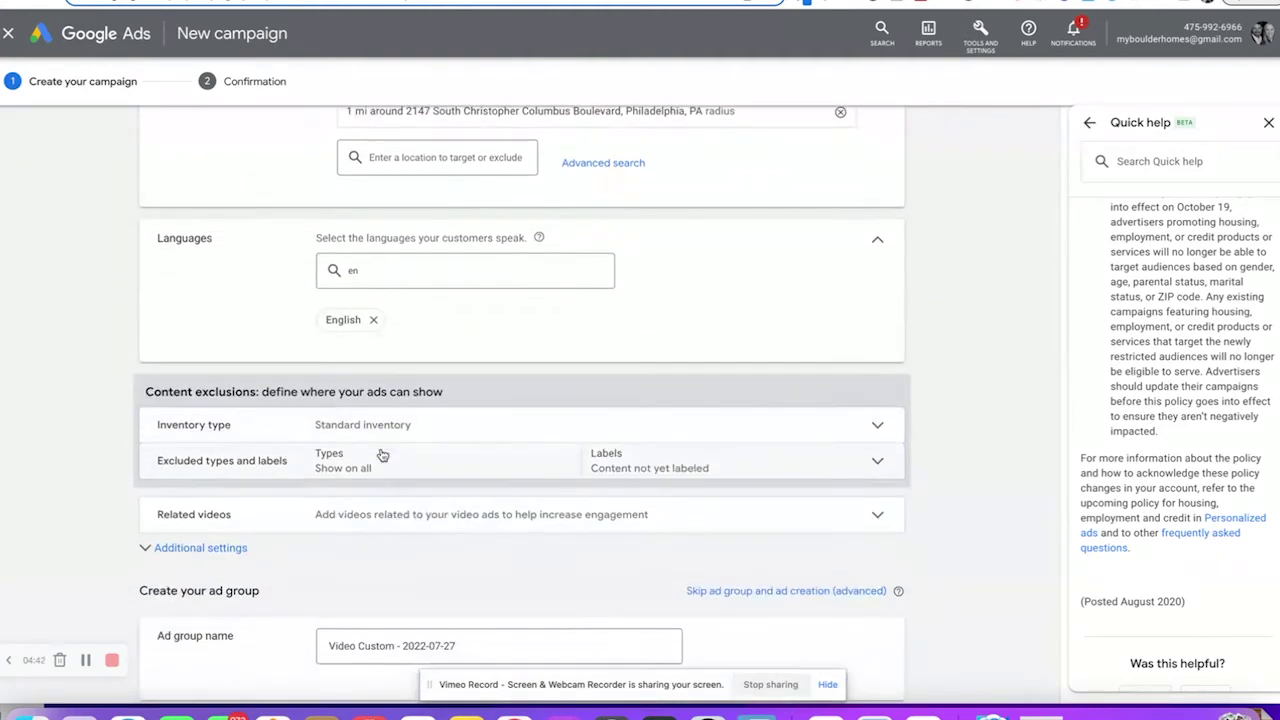
left_click(530, 433)
scroll(528, 425, "down", 5)
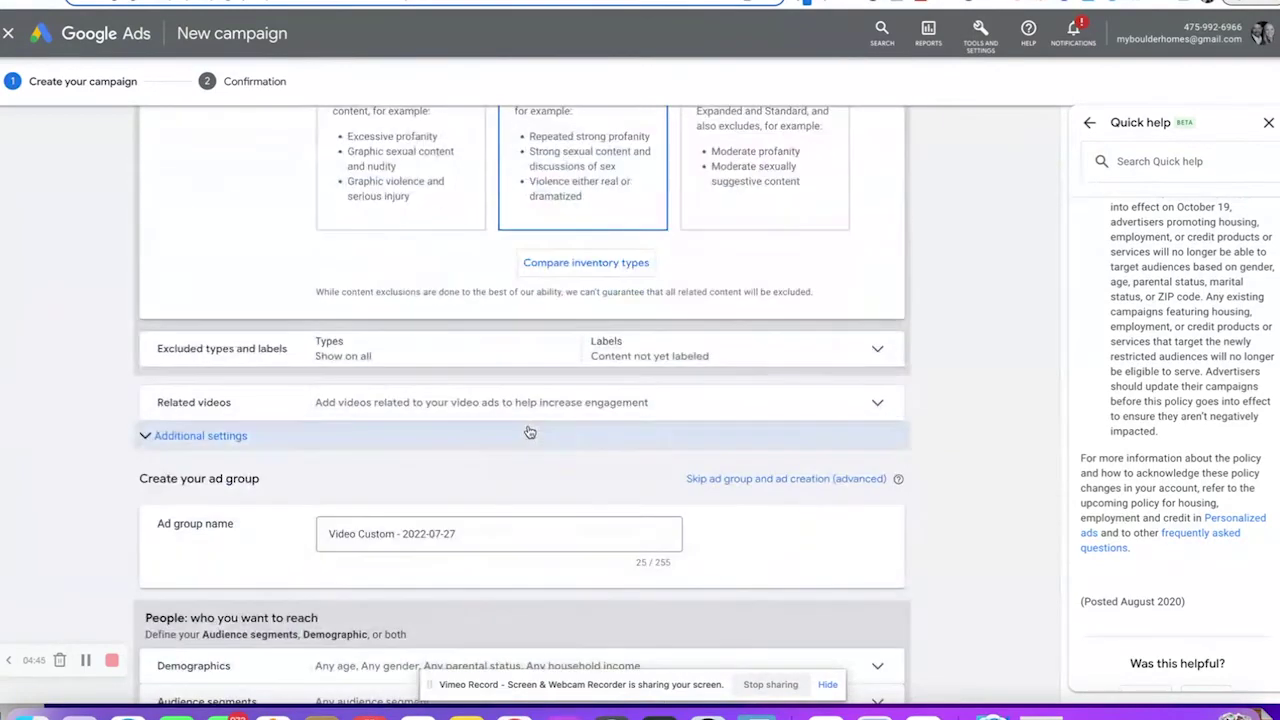
- Review the campaign settings from the campaign name and bid strategy through budget, networks and targeted locations
scroll(531, 337, "up", 10)
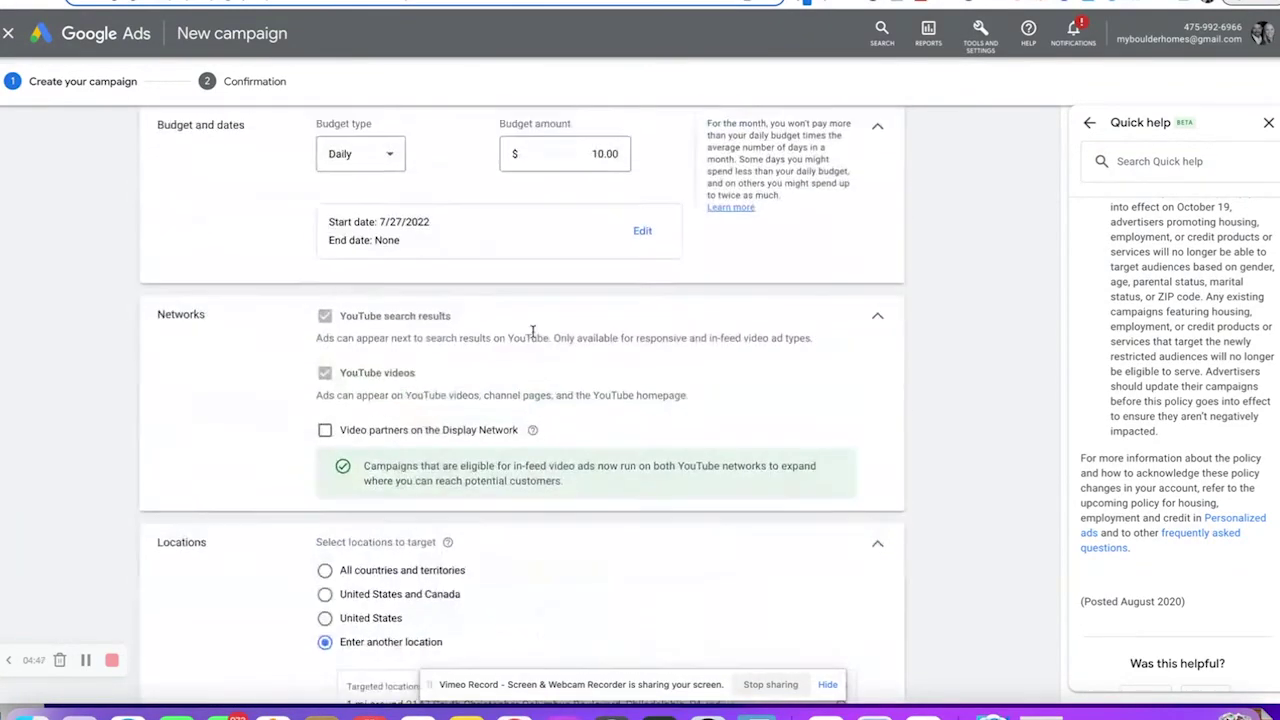
scroll(533, 338, "up", 2)
scroll(533, 338, "down", 1)
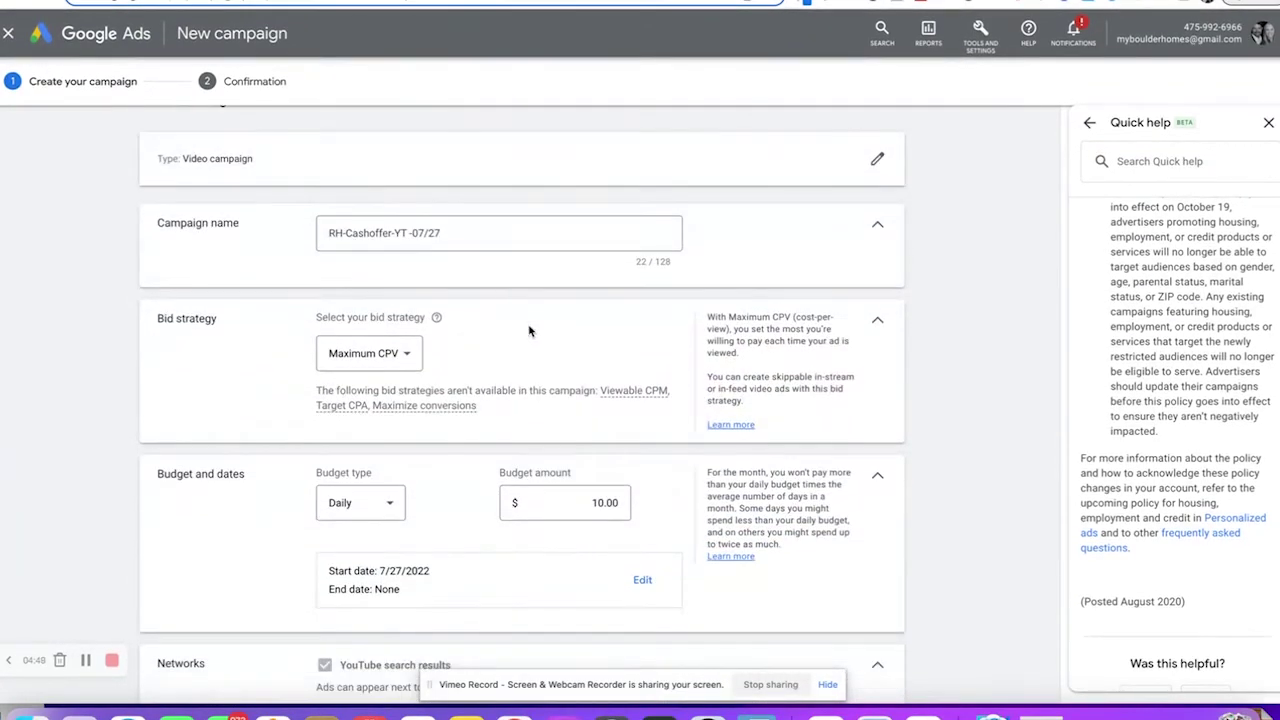
scroll(526, 281, "down", 2)
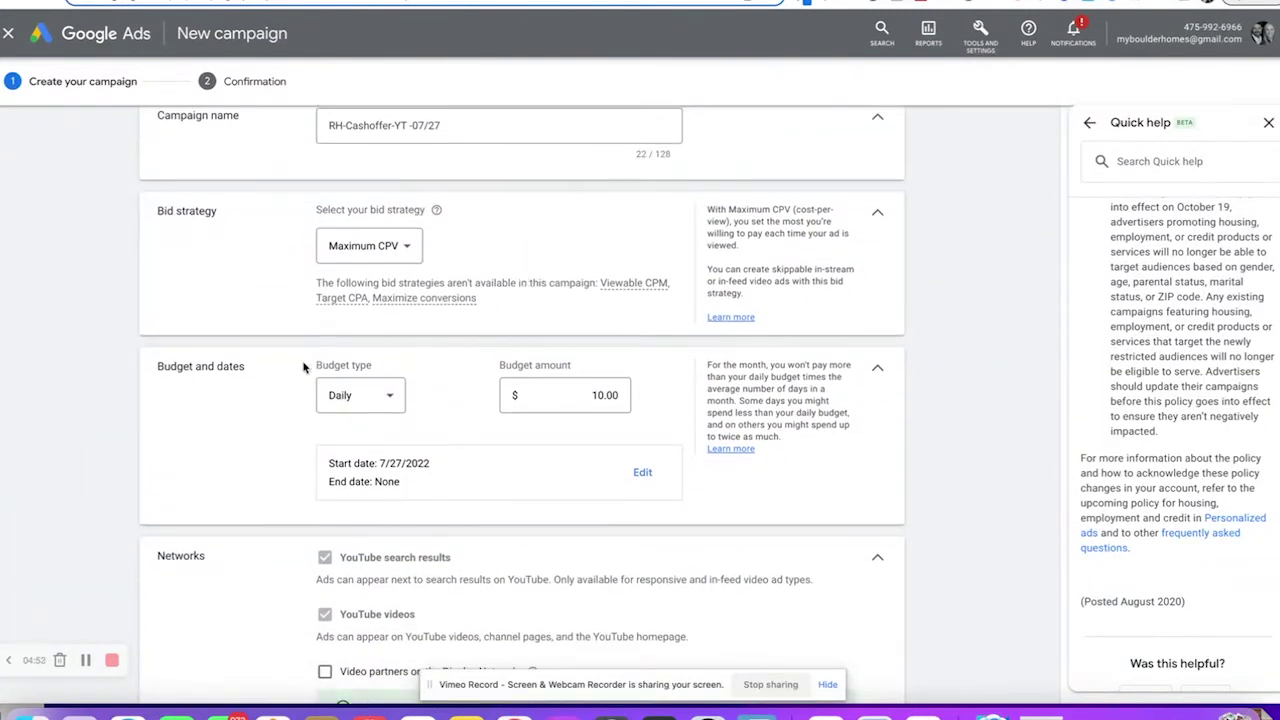
scroll(528, 406, "down", 2)
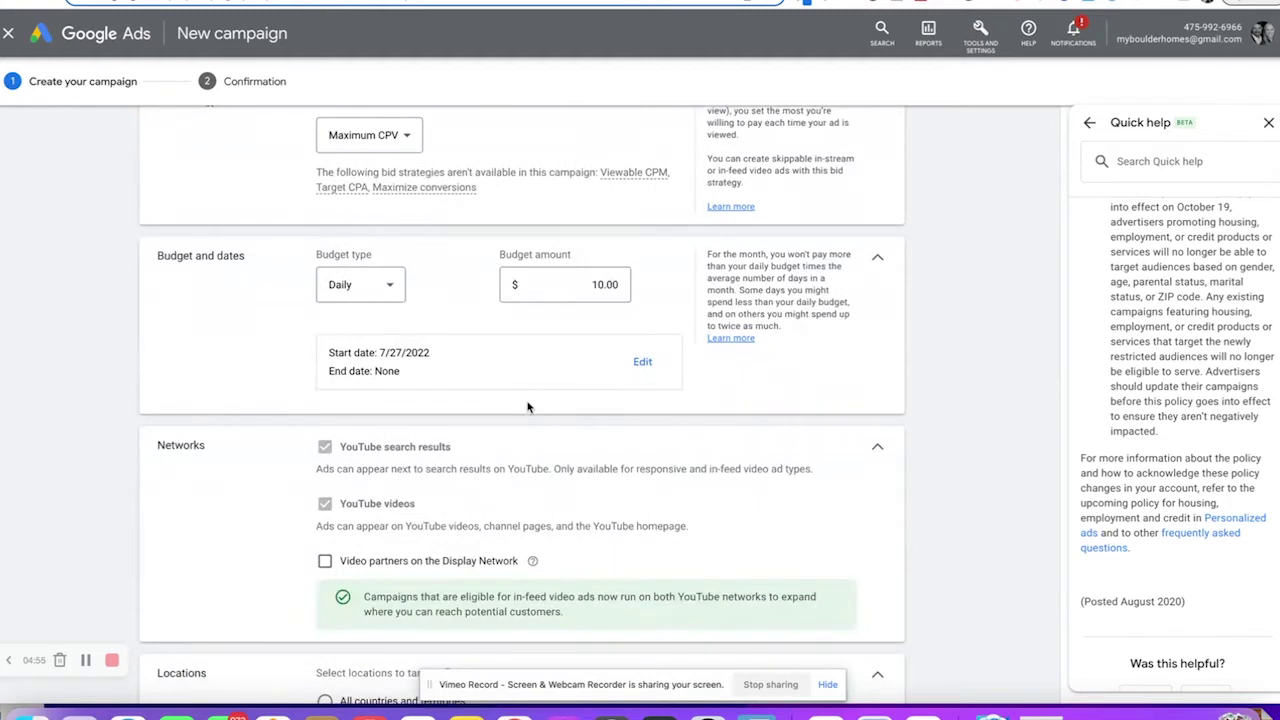
scroll(528, 407, "down", 1)
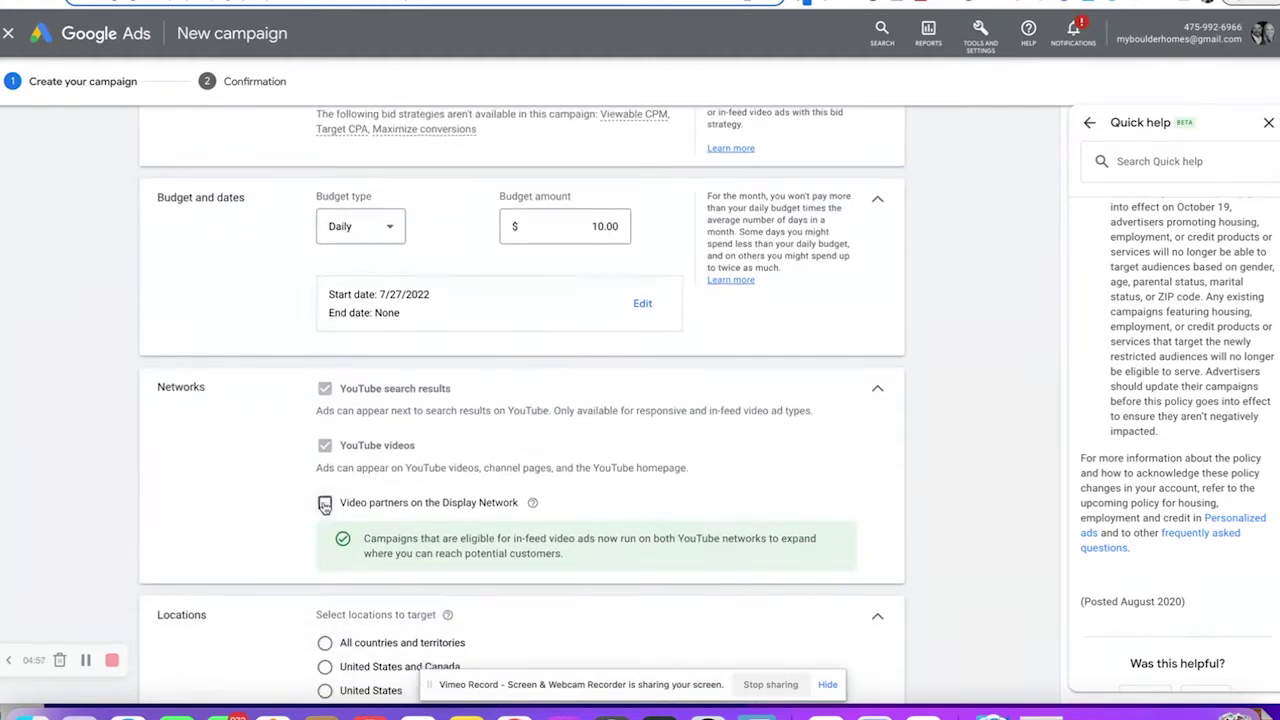
scroll(606, 476, "down", 4)
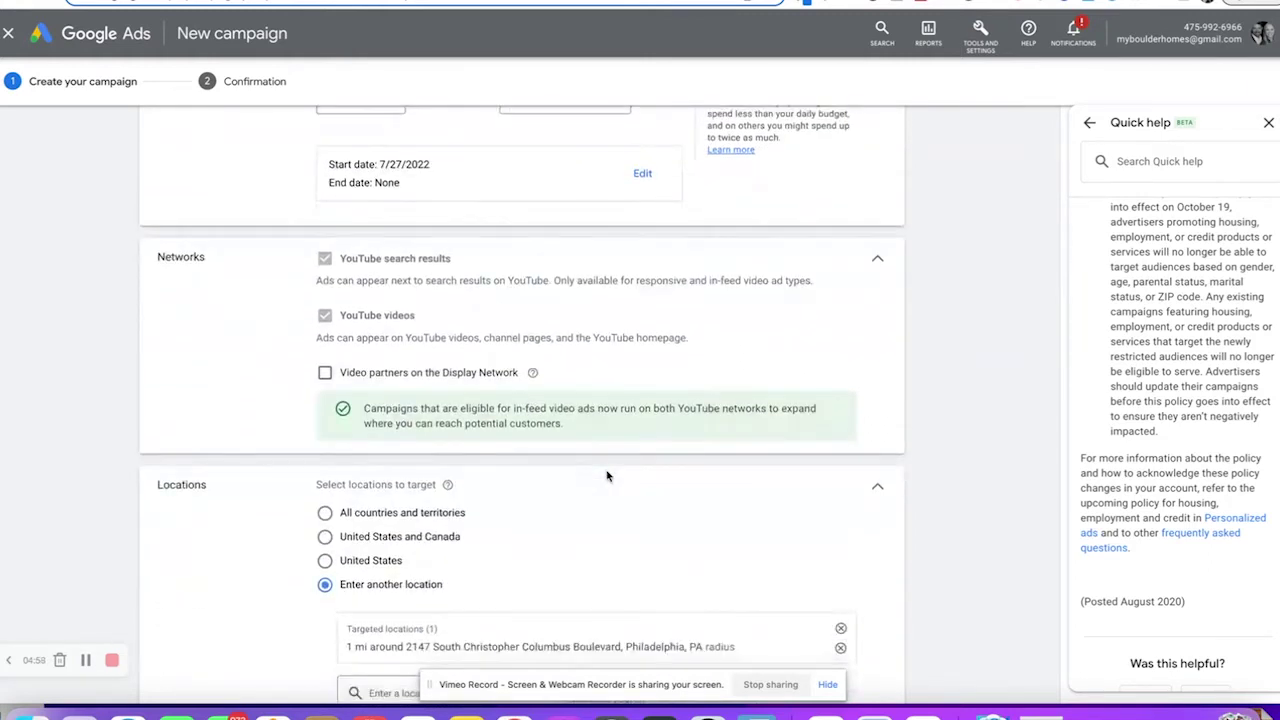
scroll(606, 476, "down", 1)
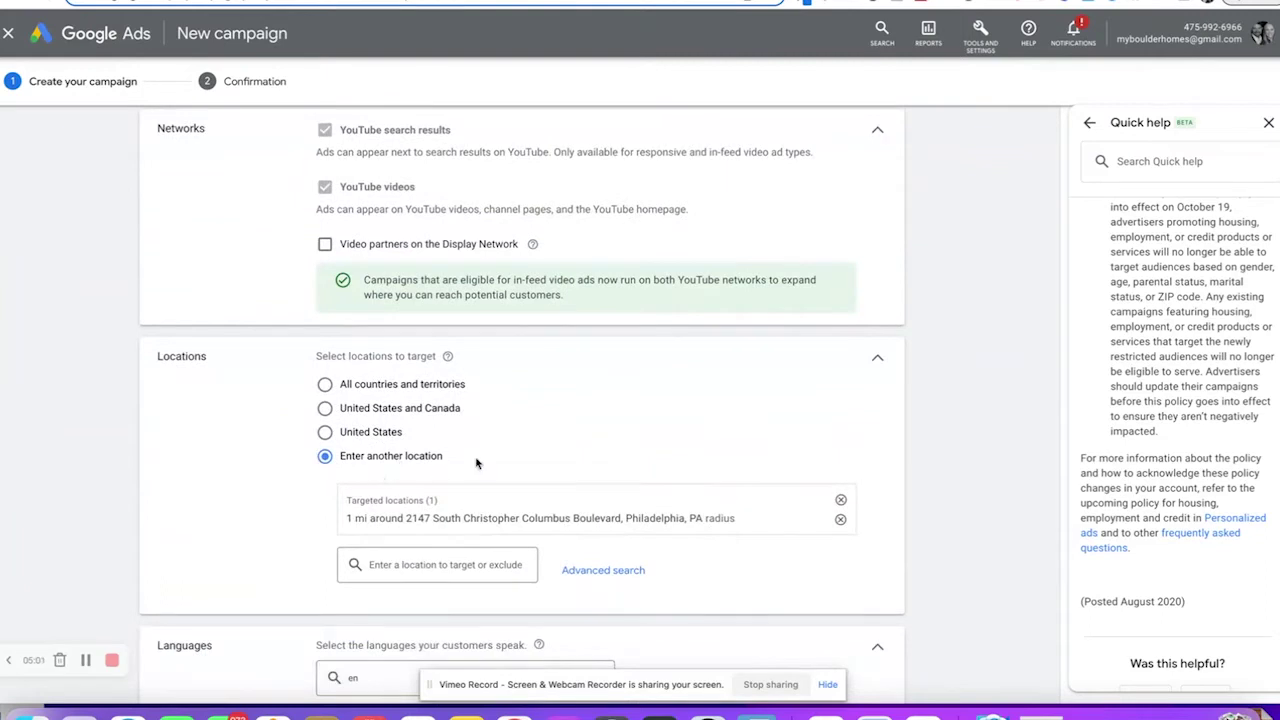
- Expand the excluded types and labels settings and clear the exclusion for content not yet labeled
scroll(586, 506, "down", 1)
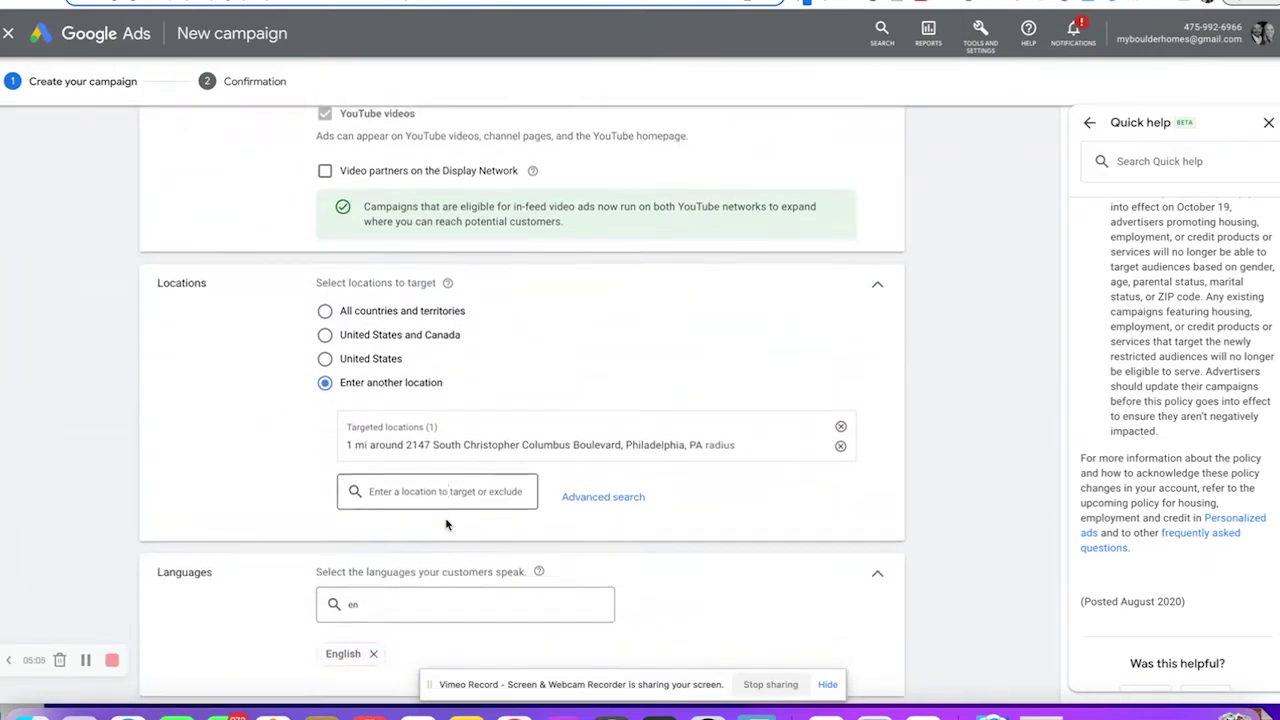
scroll(445, 519, "down", 5)
scroll(459, 428, "down", 3)
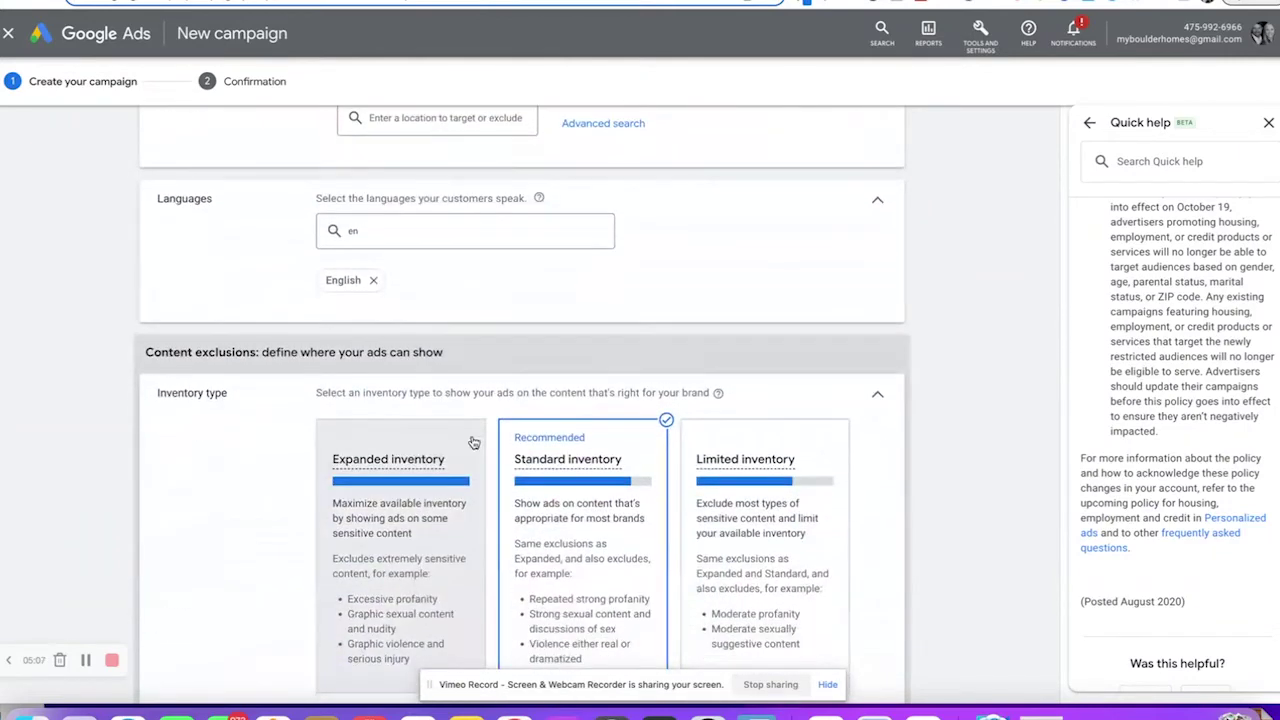
scroll(283, 394, "down", 6)
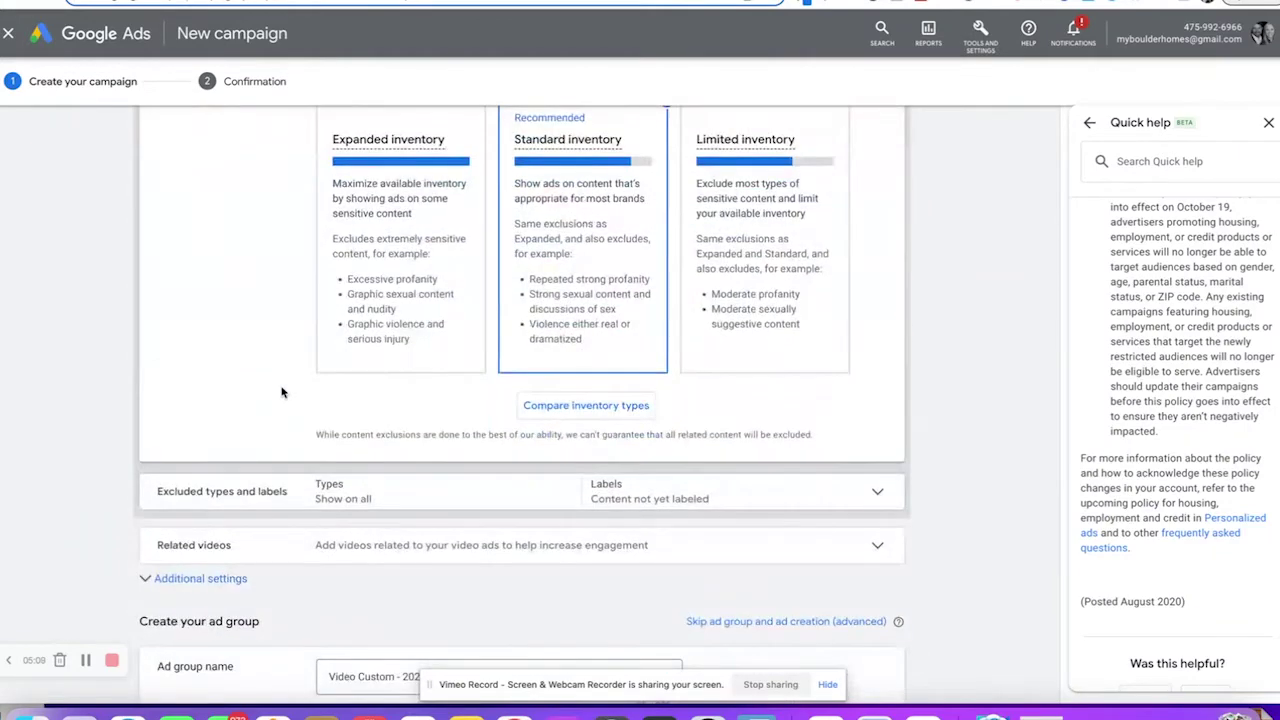
scroll(264, 344, "down", 1)
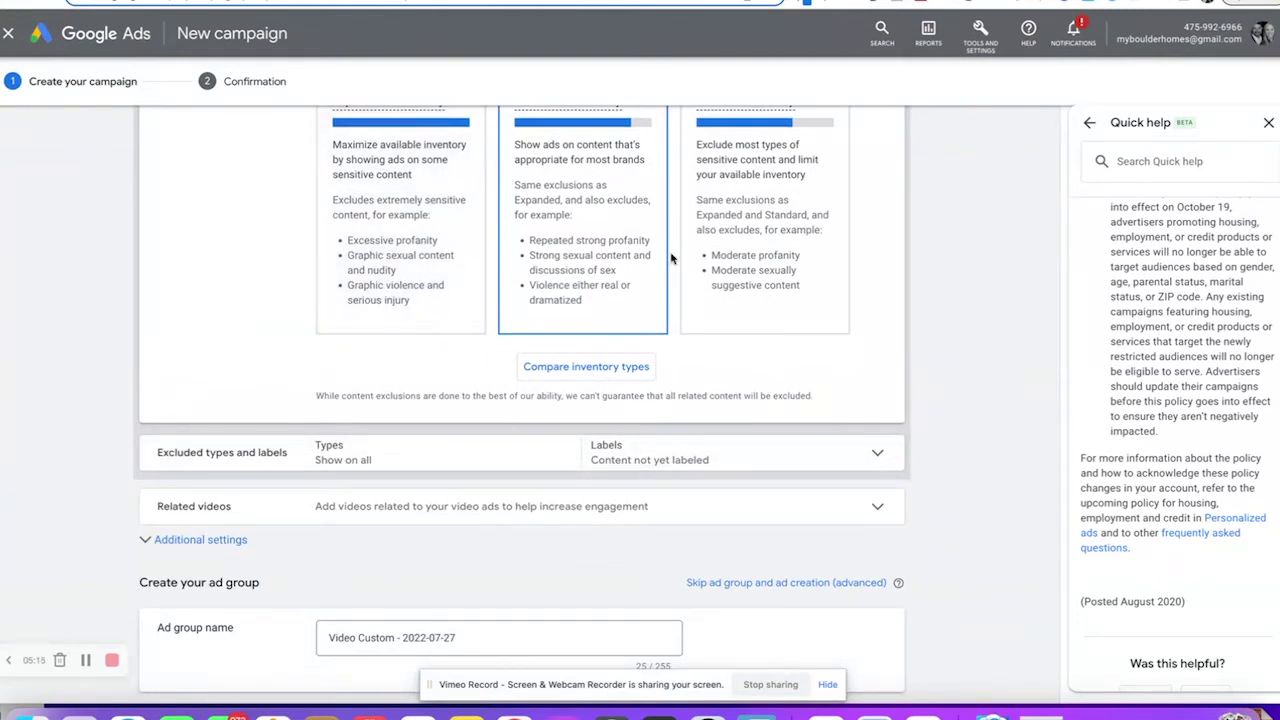
scroll(503, 468, "down", 2)
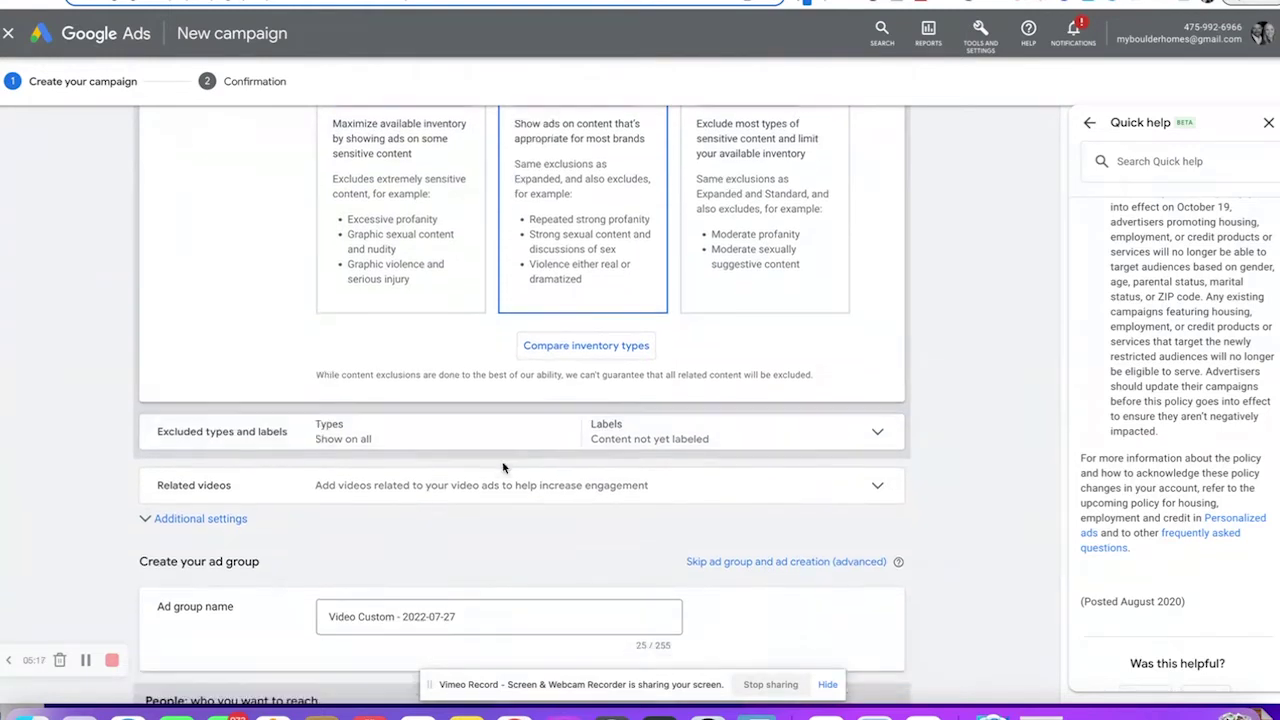
left_click(252, 380)
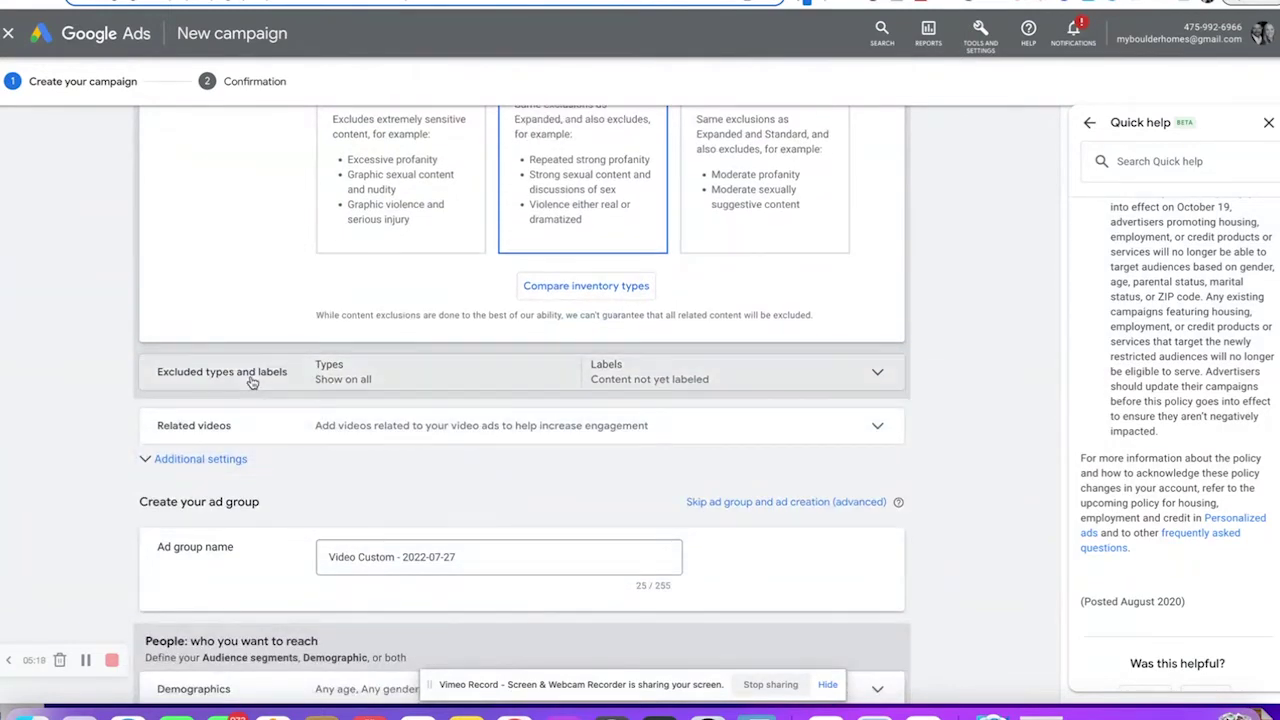
left_click(593, 578)
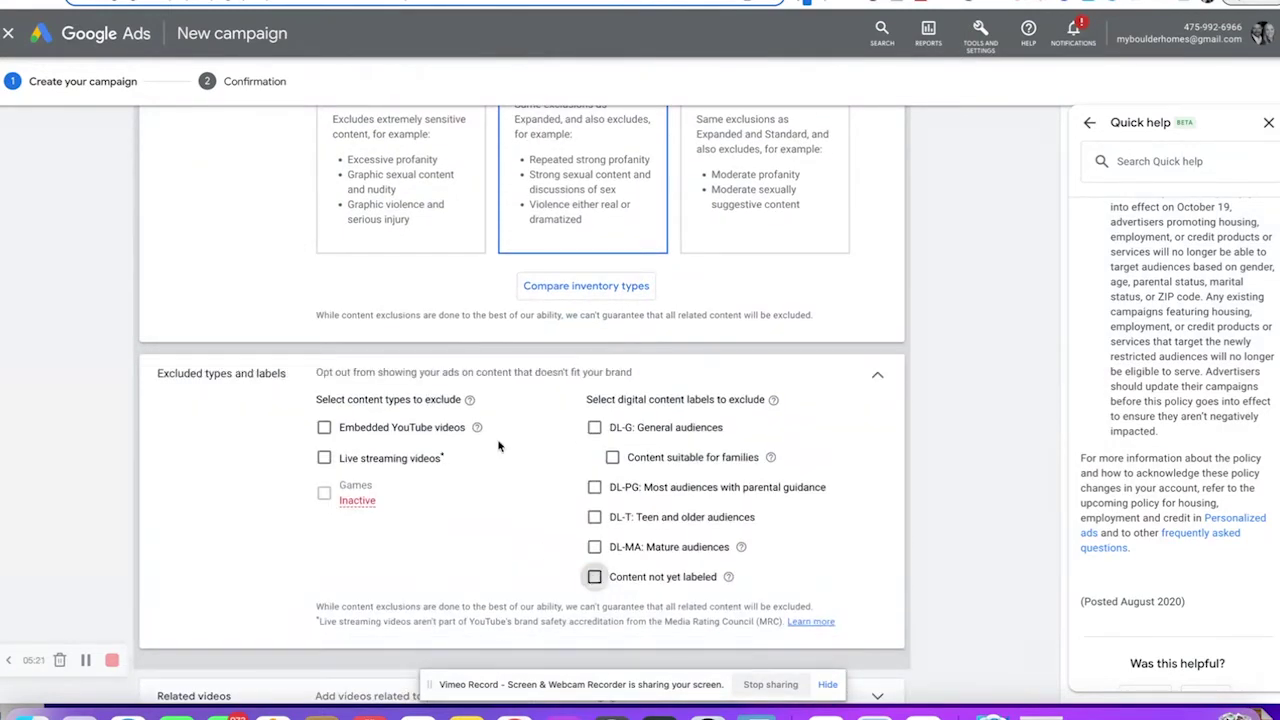
- Look over the campaign's related videos dialog, close the Quick help overlay, and cancel without adding any videos
scroll(824, 393, "down", 1)
scroll(824, 393, "down", 3)
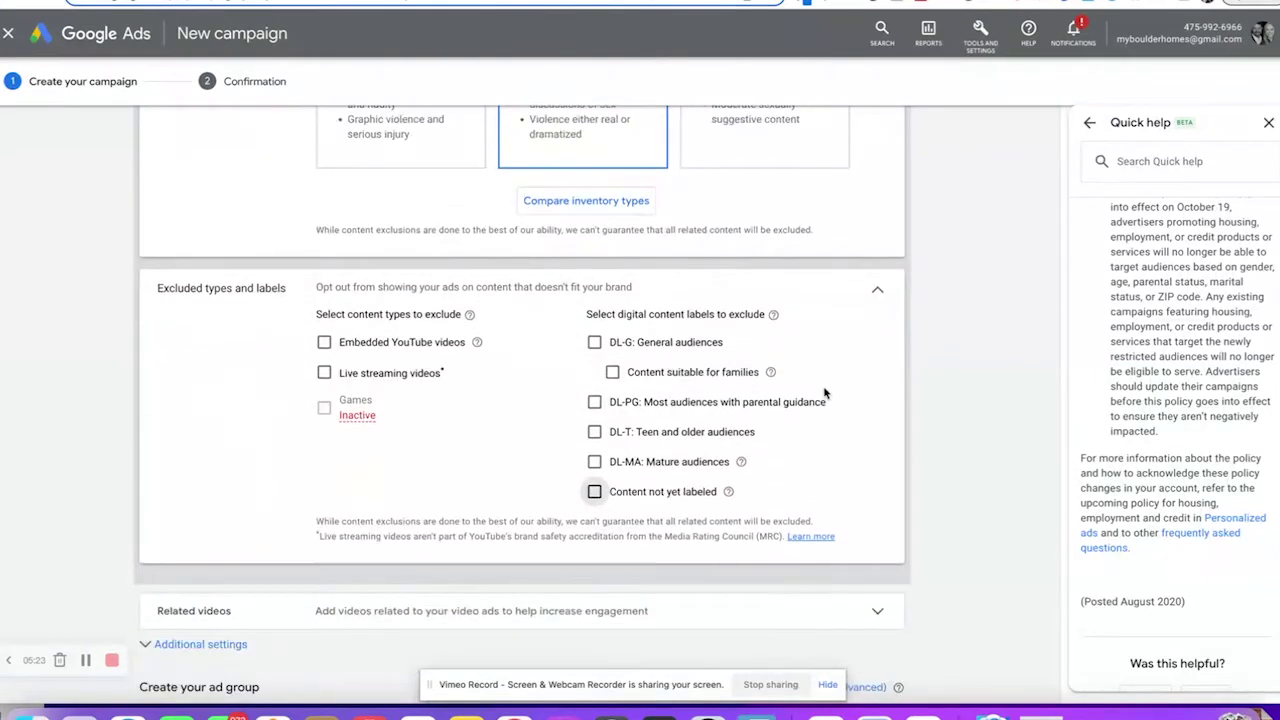
scroll(775, 478, "down", 2)
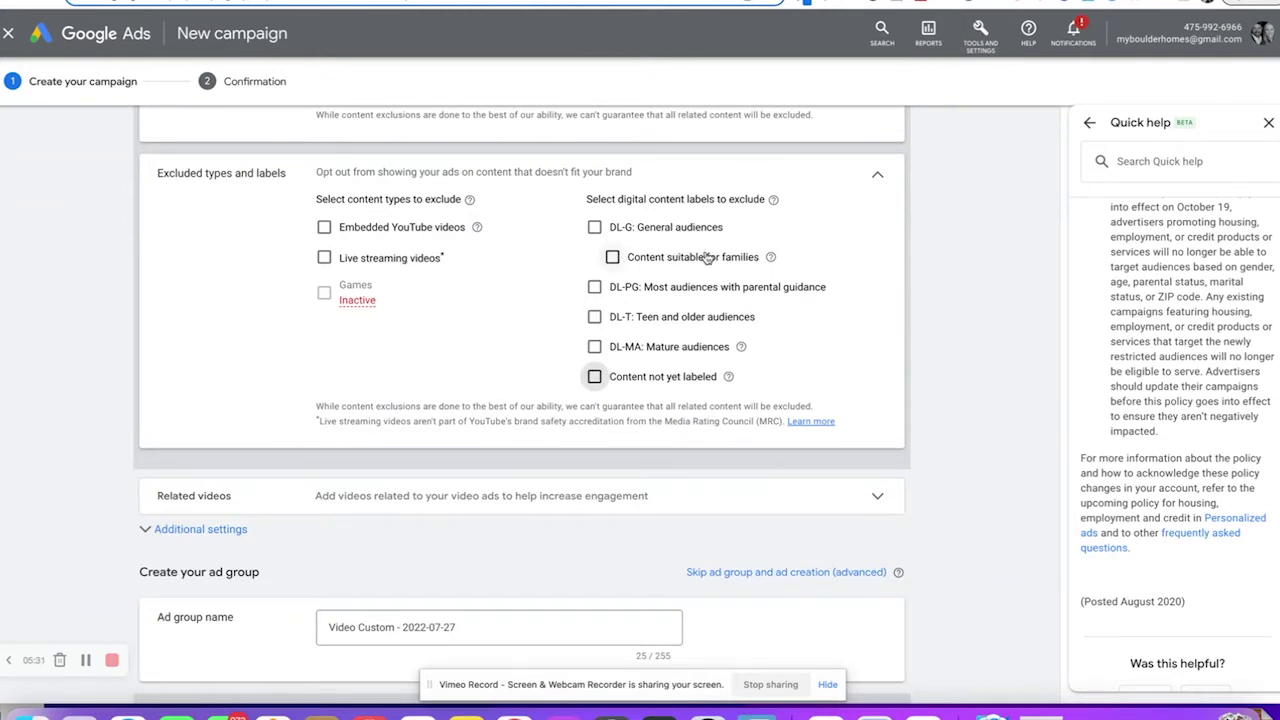
scroll(386, 516, "down", 3)
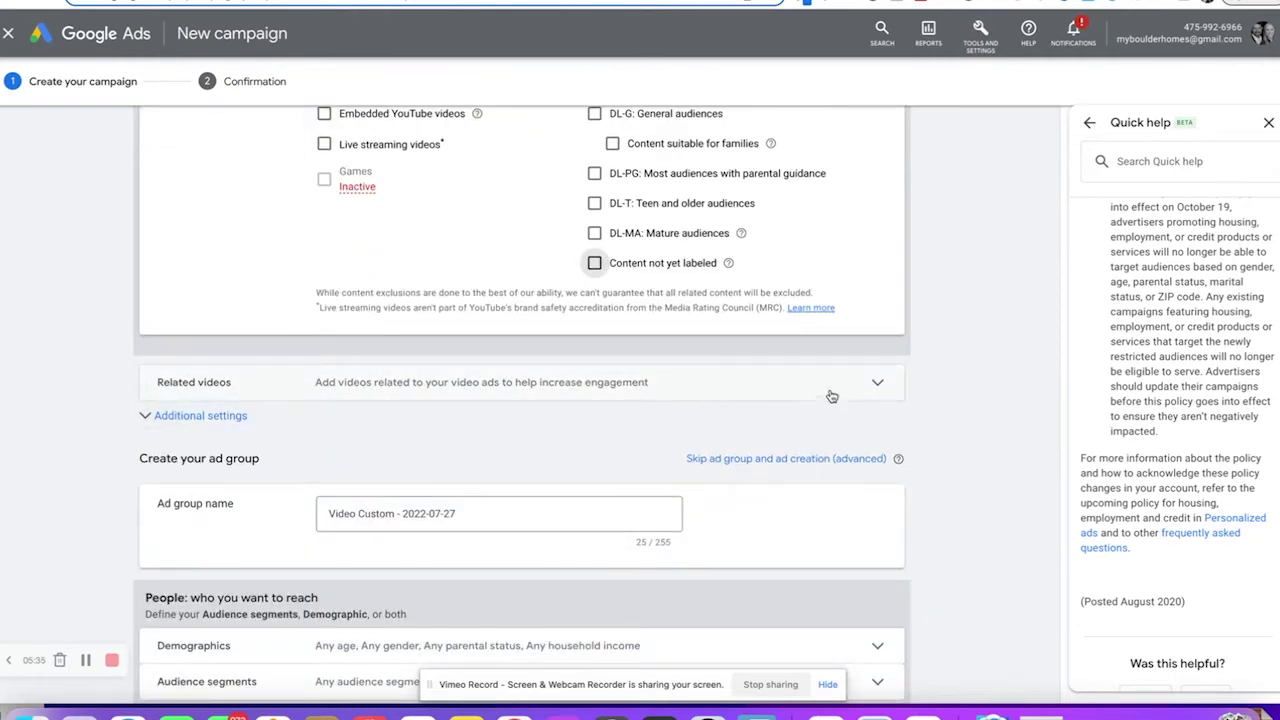
left_click(880, 383)
scroll(486, 383, "down", 1)
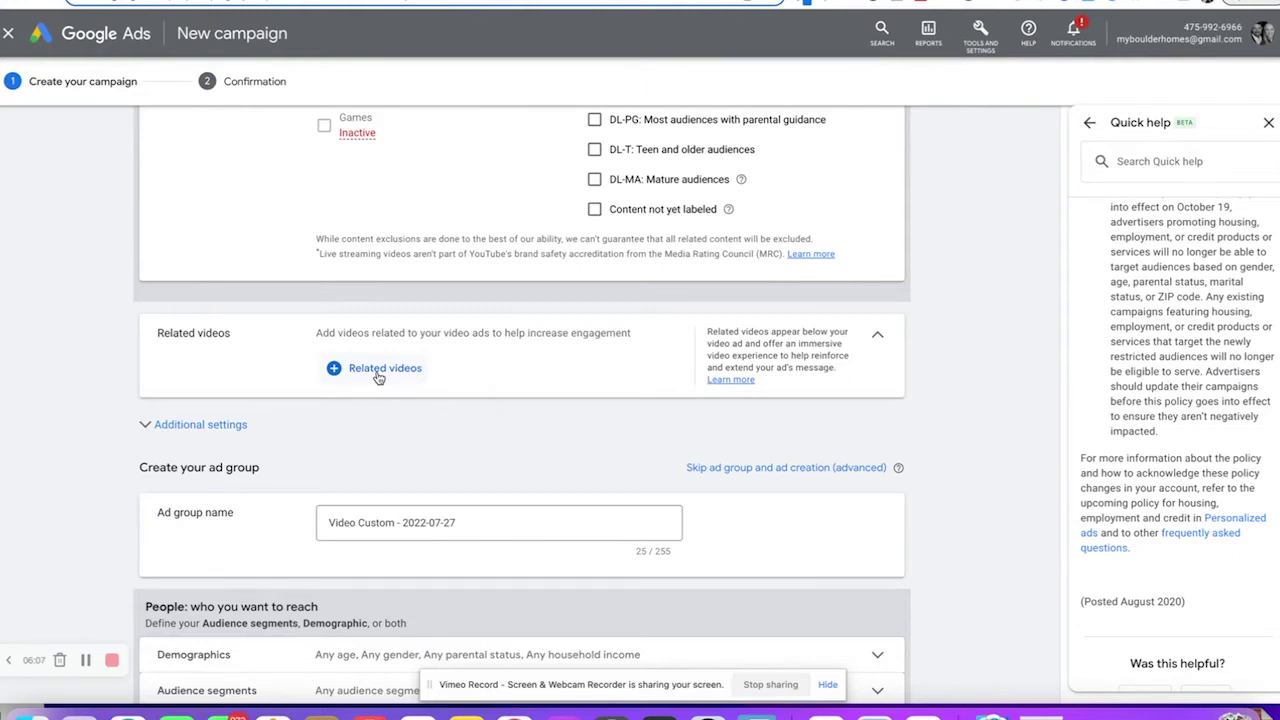
scroll(587, 347, "down", 1)
left_click(372, 352)
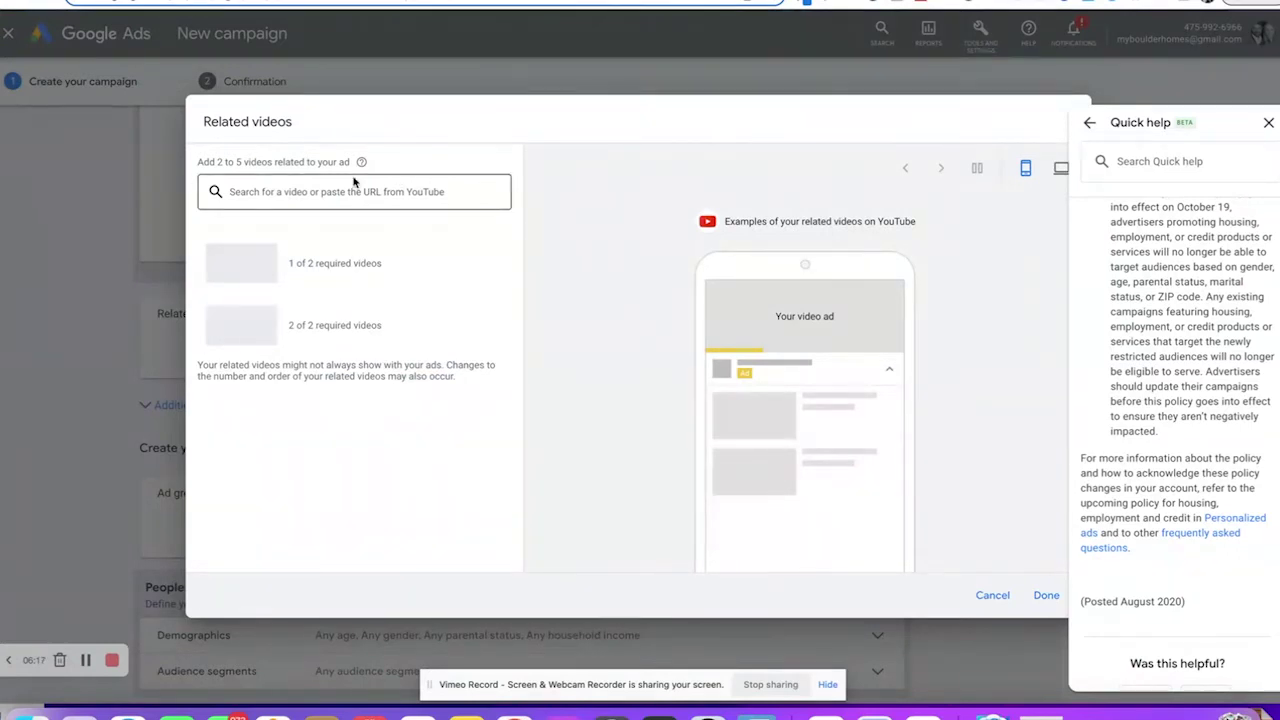
left_click(1266, 124)
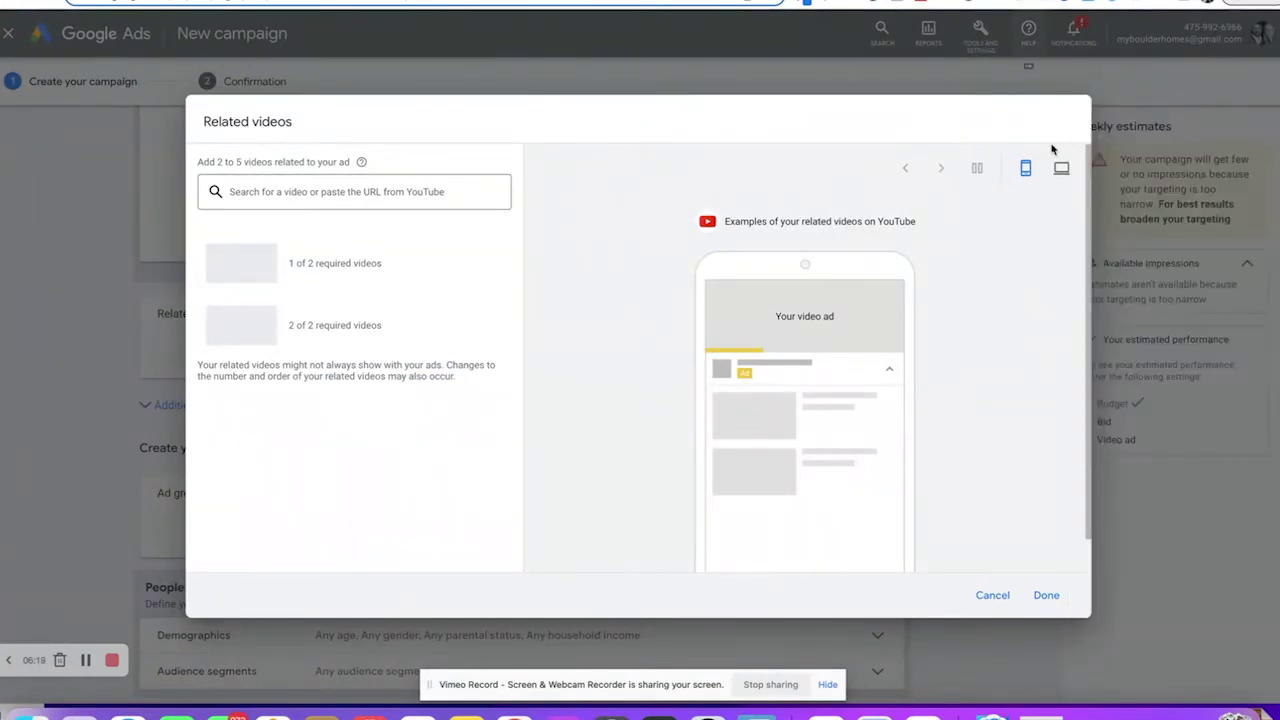
left_click(993, 603)
- Expand the campaign's additional settings and examine the device targeting options
scroll(300, 358, "down", 2)
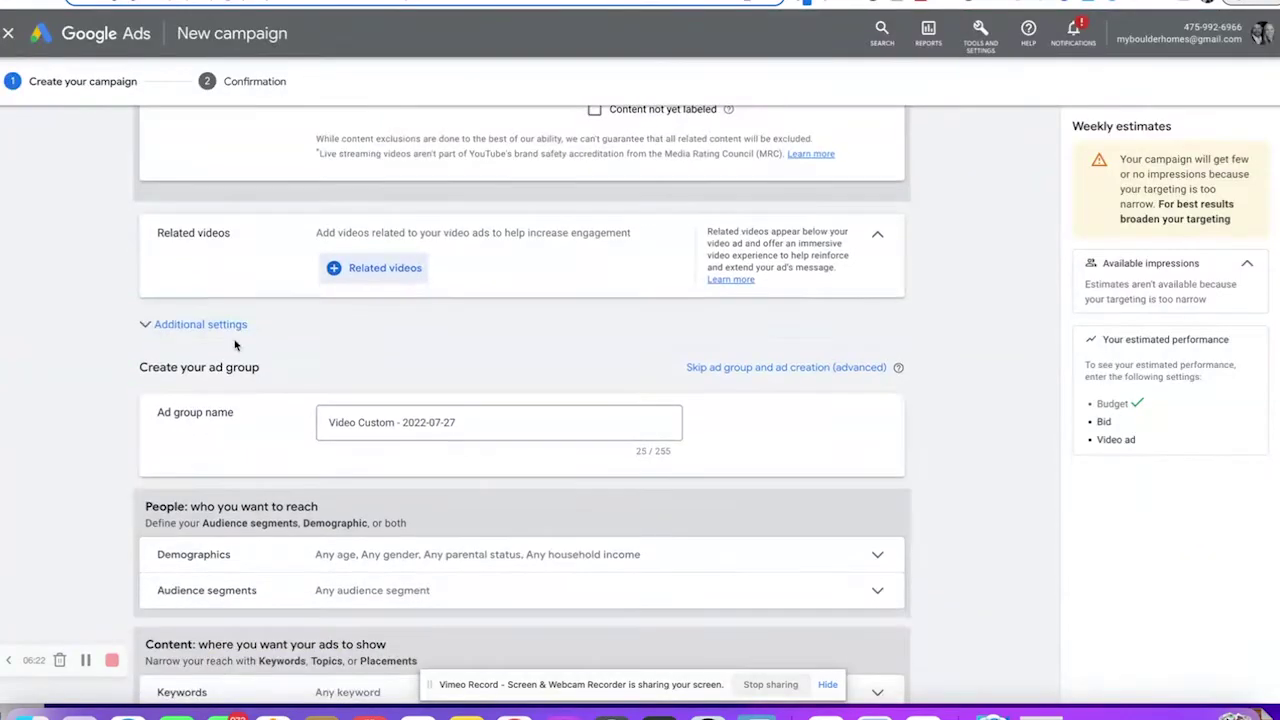
left_click(172, 327)
scroll(337, 364, "down", 1)
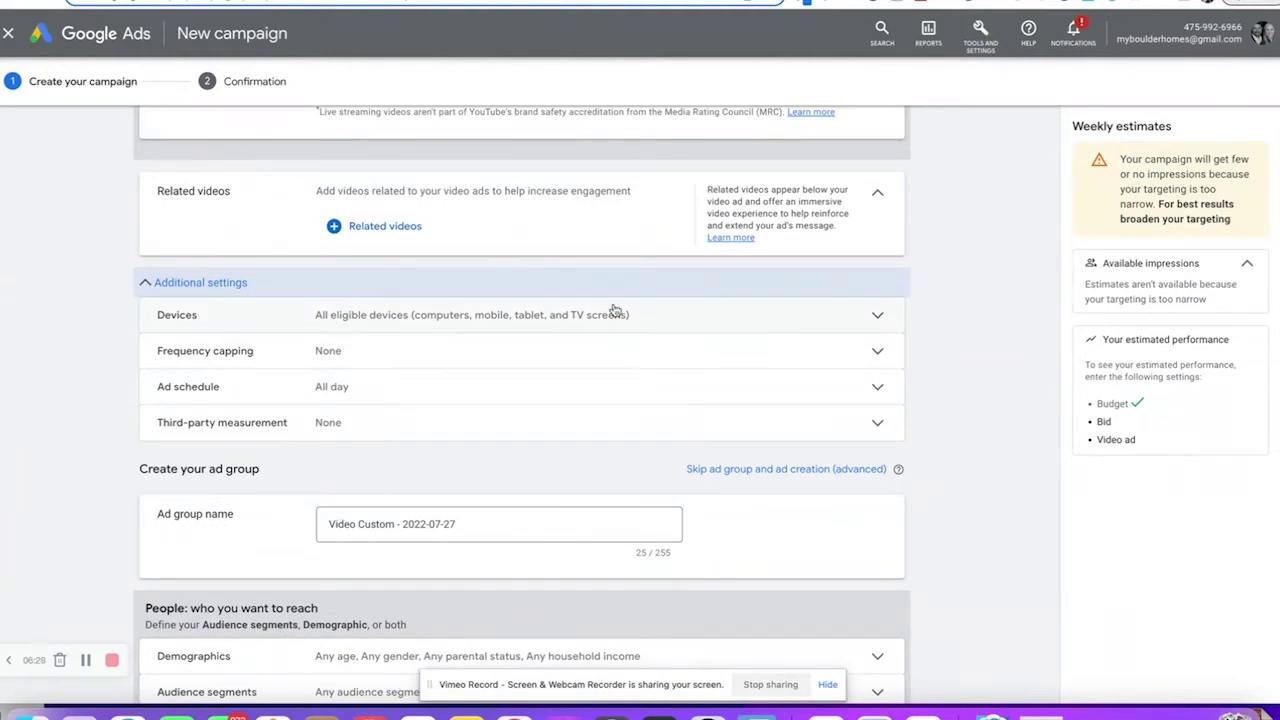
scroll(697, 309, "down", 1)
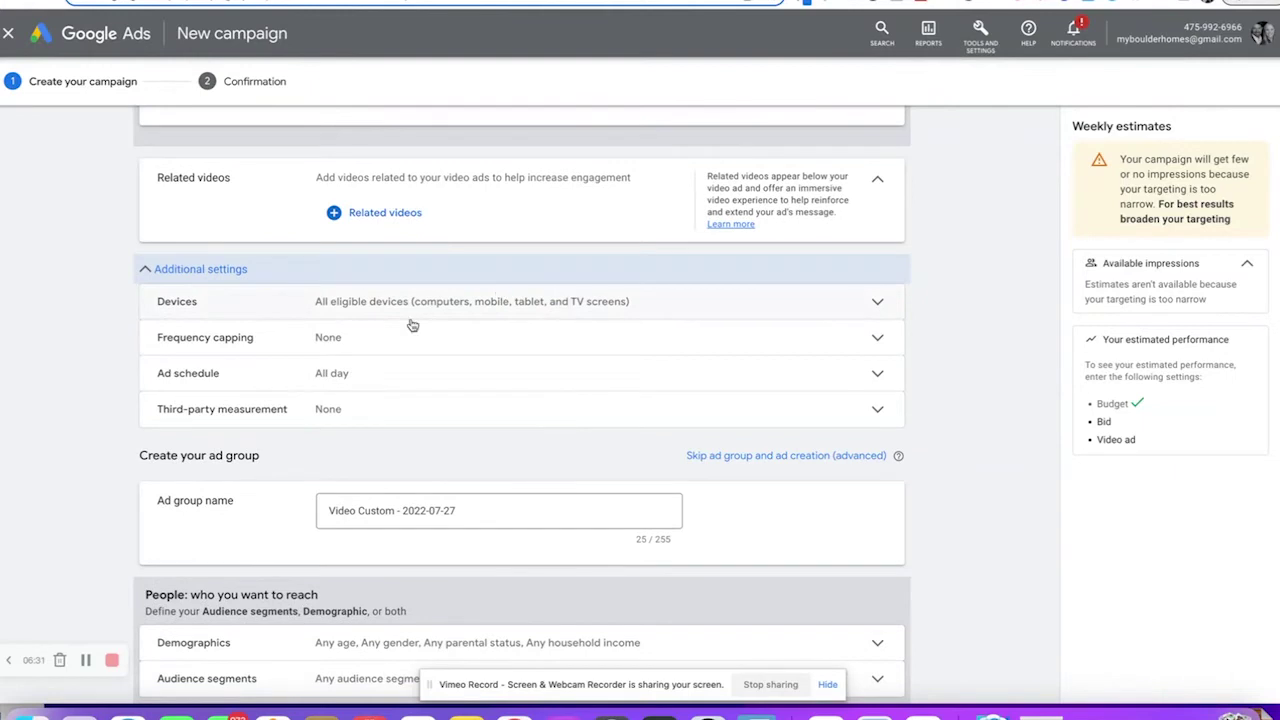
left_click(670, 306)
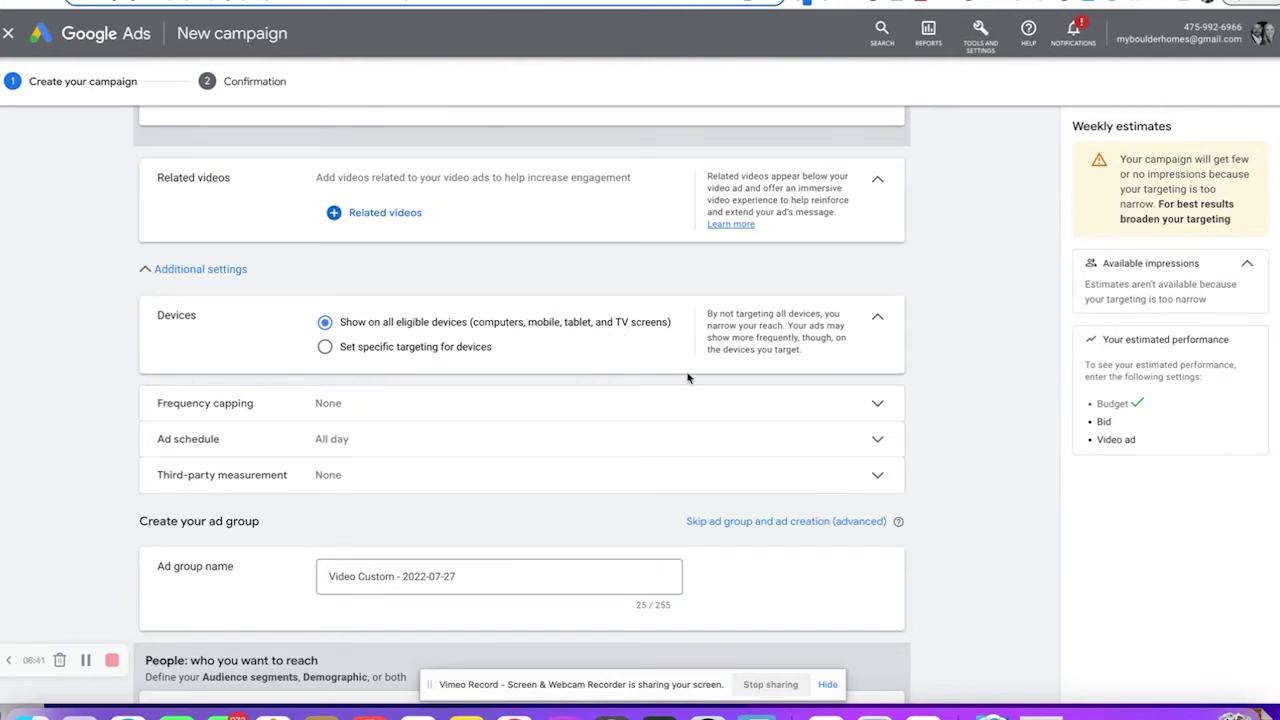
scroll(660, 340, "down", 1)
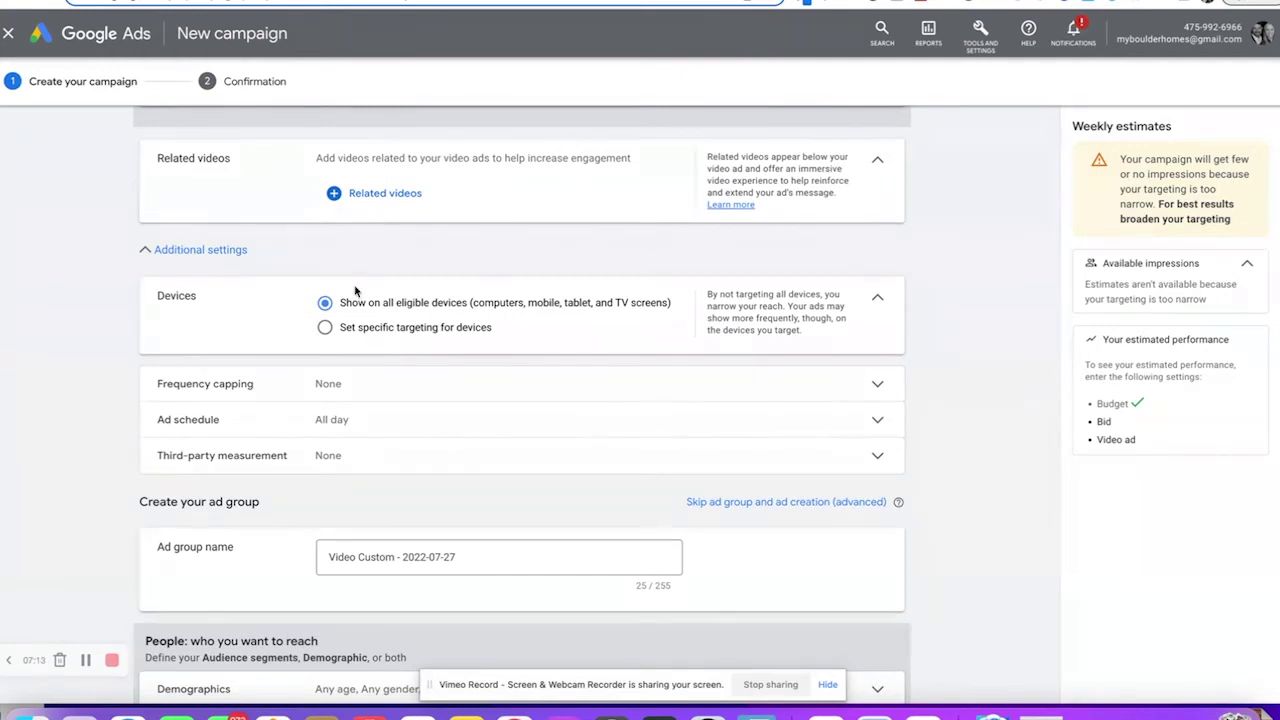
scroll(237, 351, "down", 1)
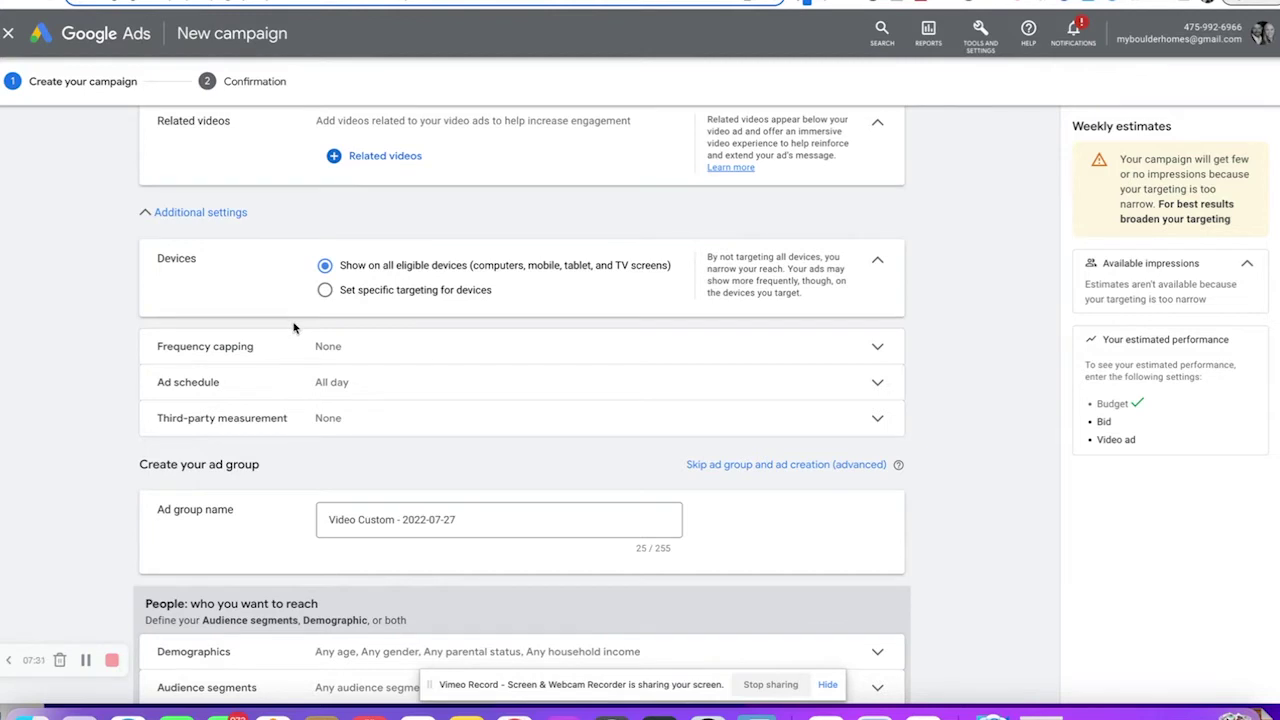
- Enable a view frequency cap for the campaign and limit it to 2 views per week
scroll(286, 313, "down", 1)
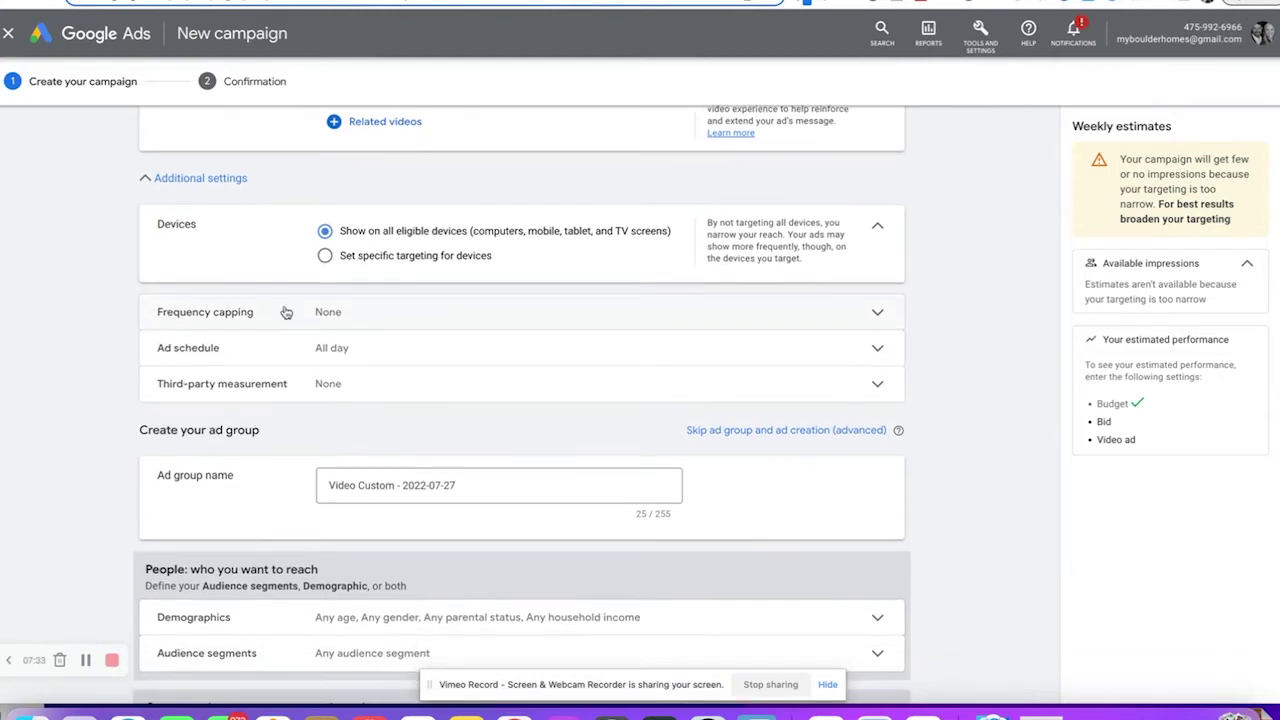
left_click(492, 329)
scroll(677, 334, "down", 1)
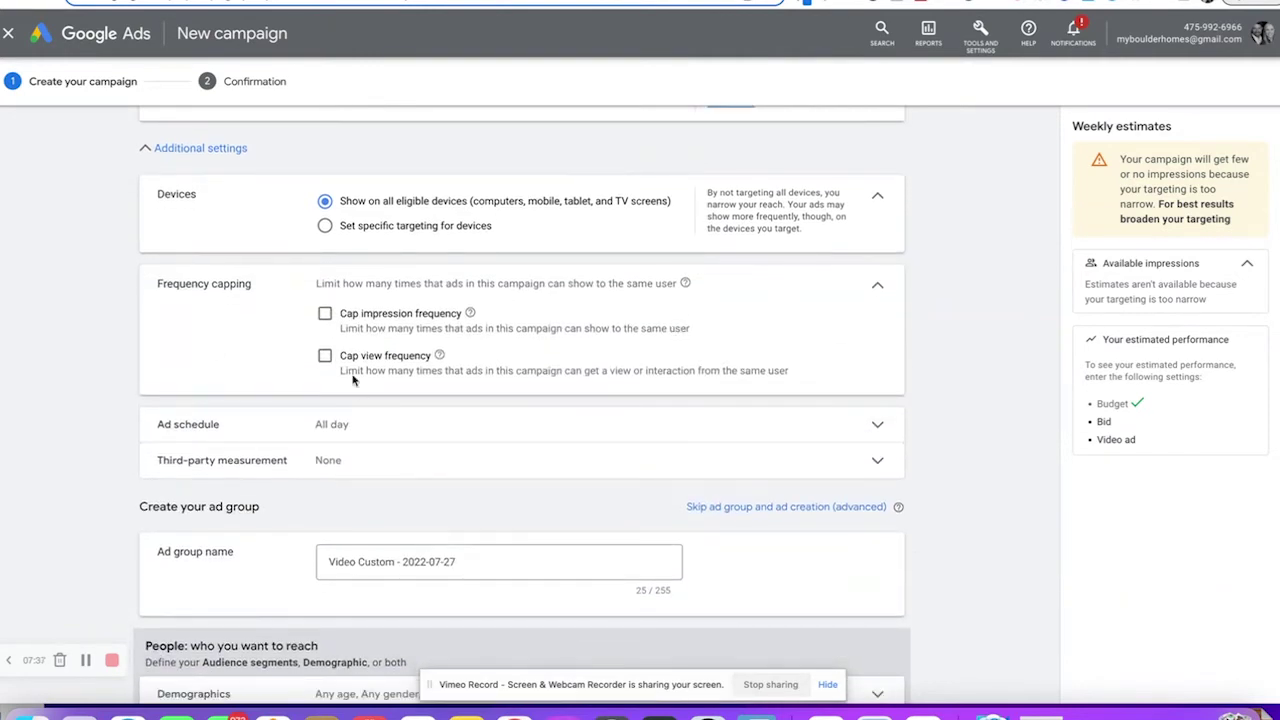
left_click(325, 356)
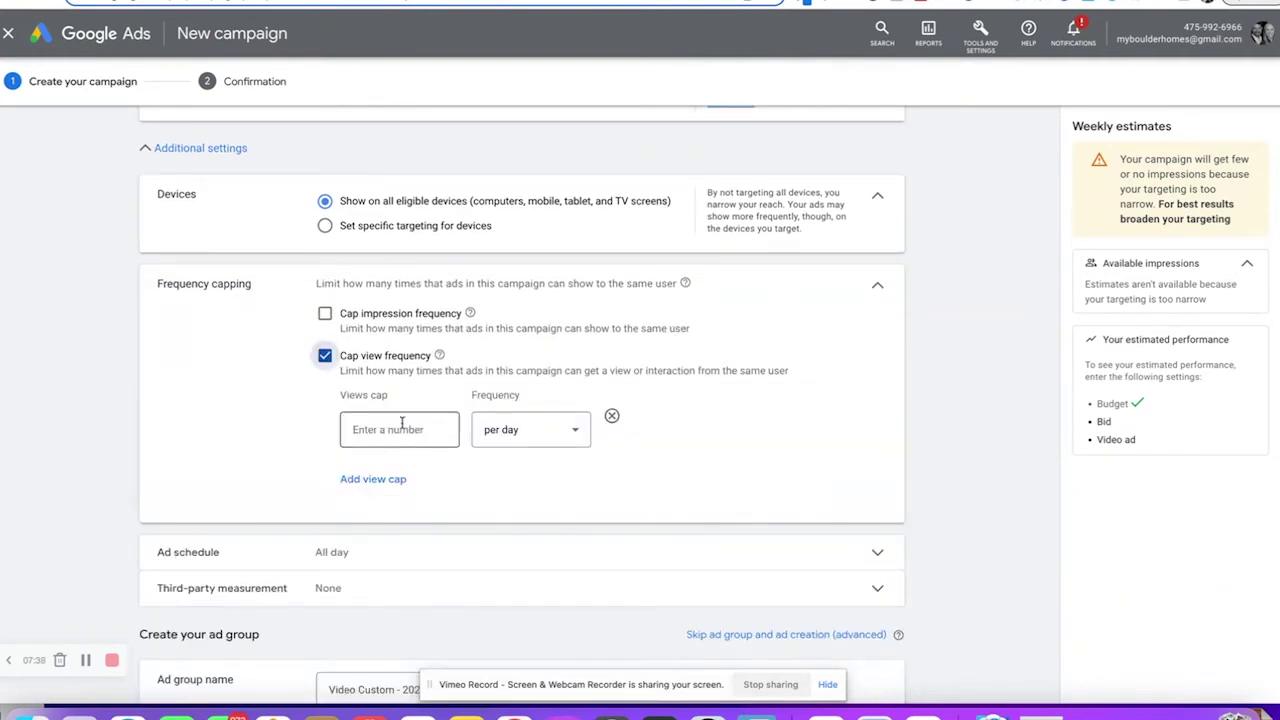
left_click(401, 428)
type("2")
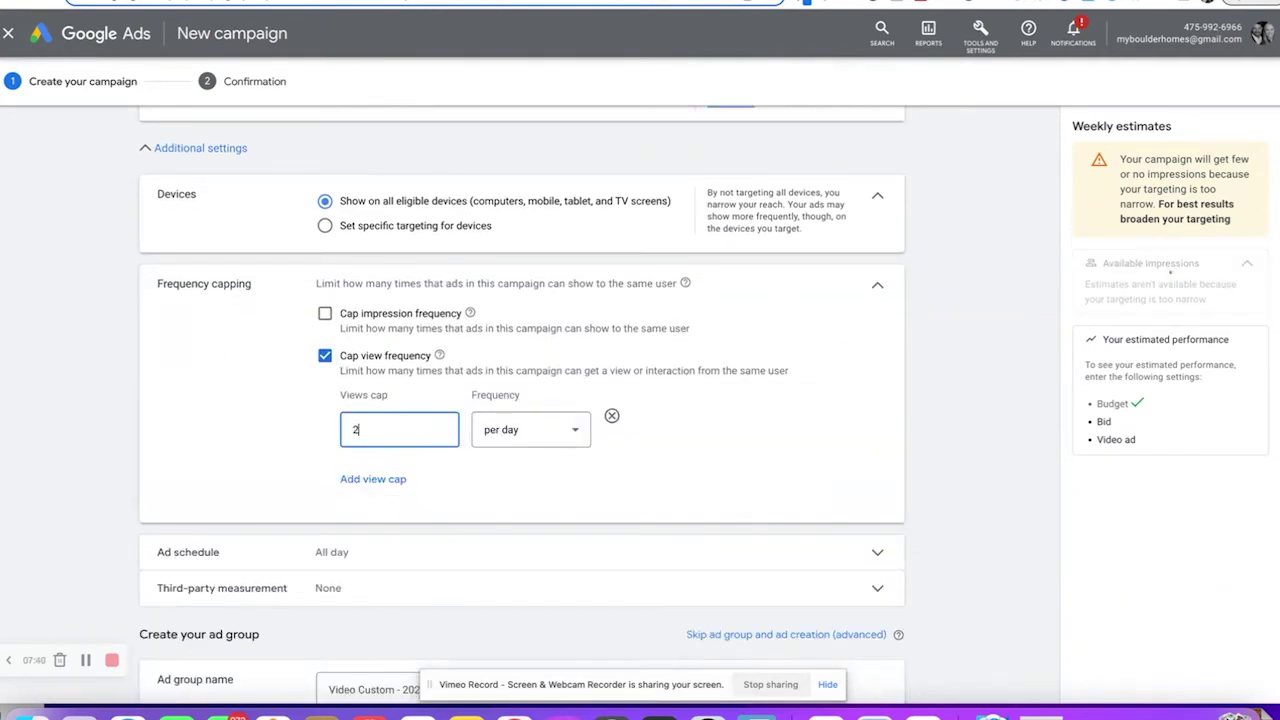
left_click(576, 434)
left_click(528, 484)
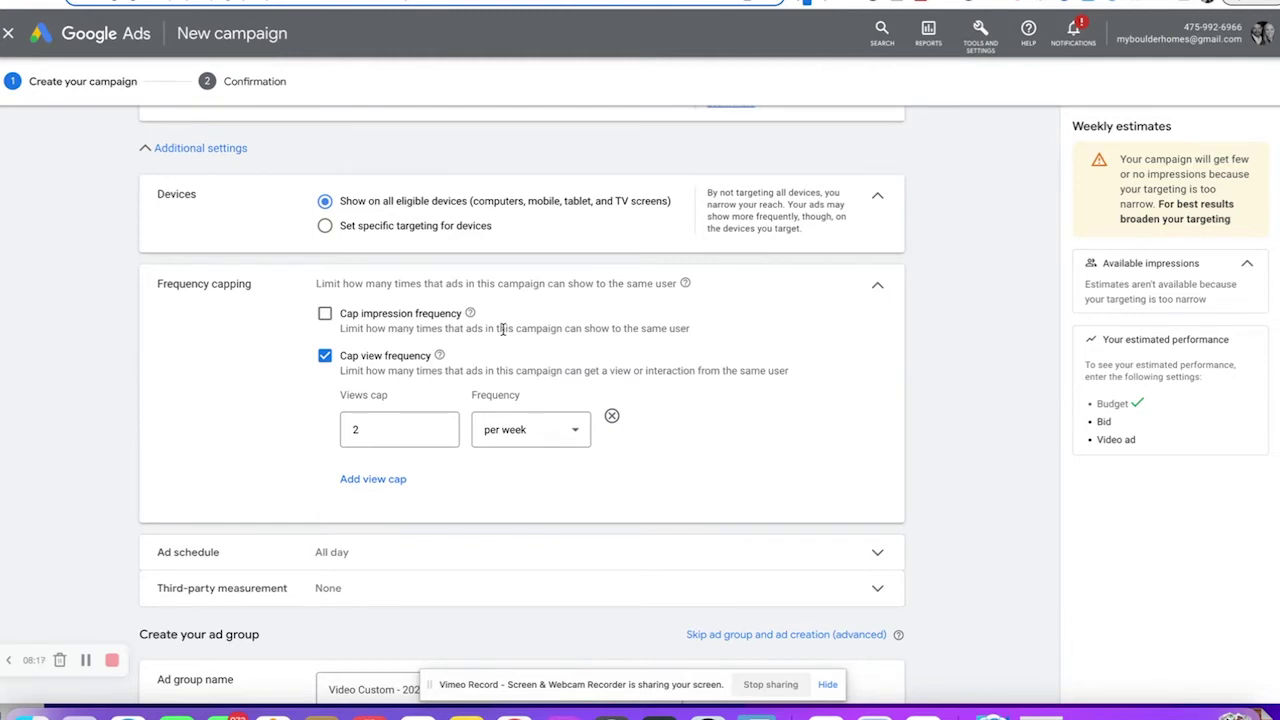
- Examine the ad schedule and third-party measurement settings, then collapse the third-party measurement section
scroll(502, 330, "down", 1)
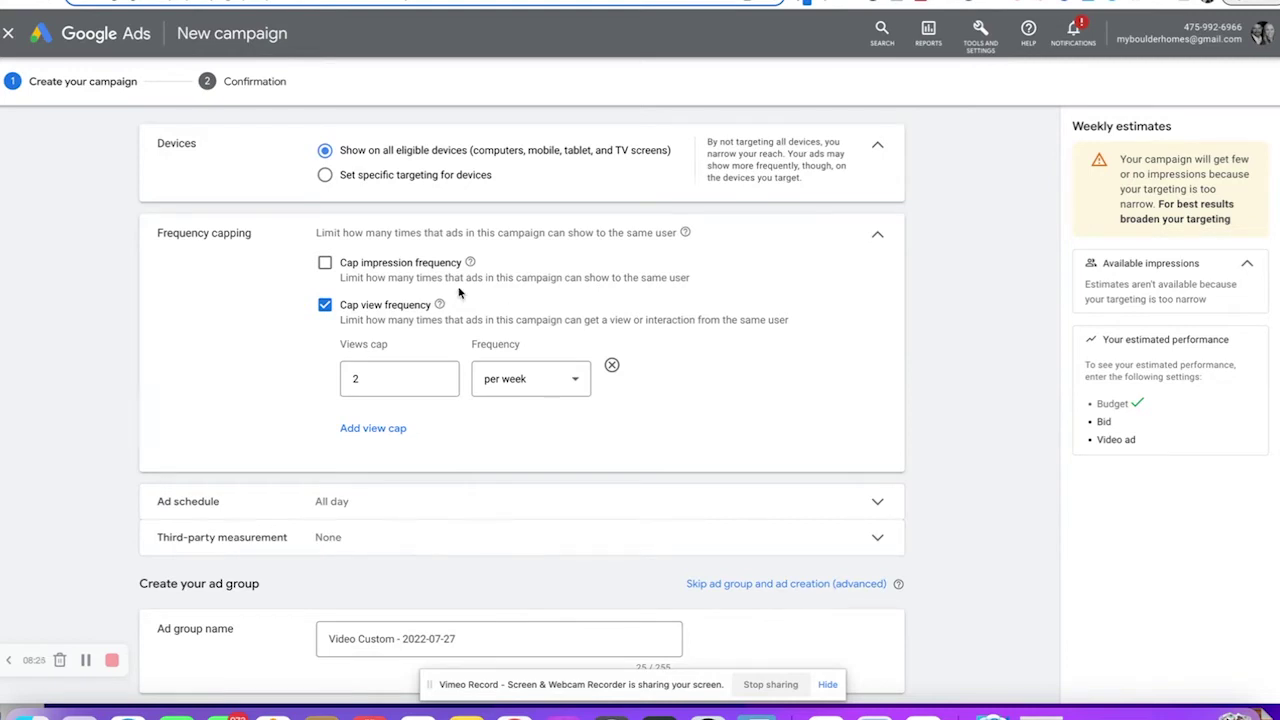
mouse_move(440, 305)
scroll(283, 376, "down", 2)
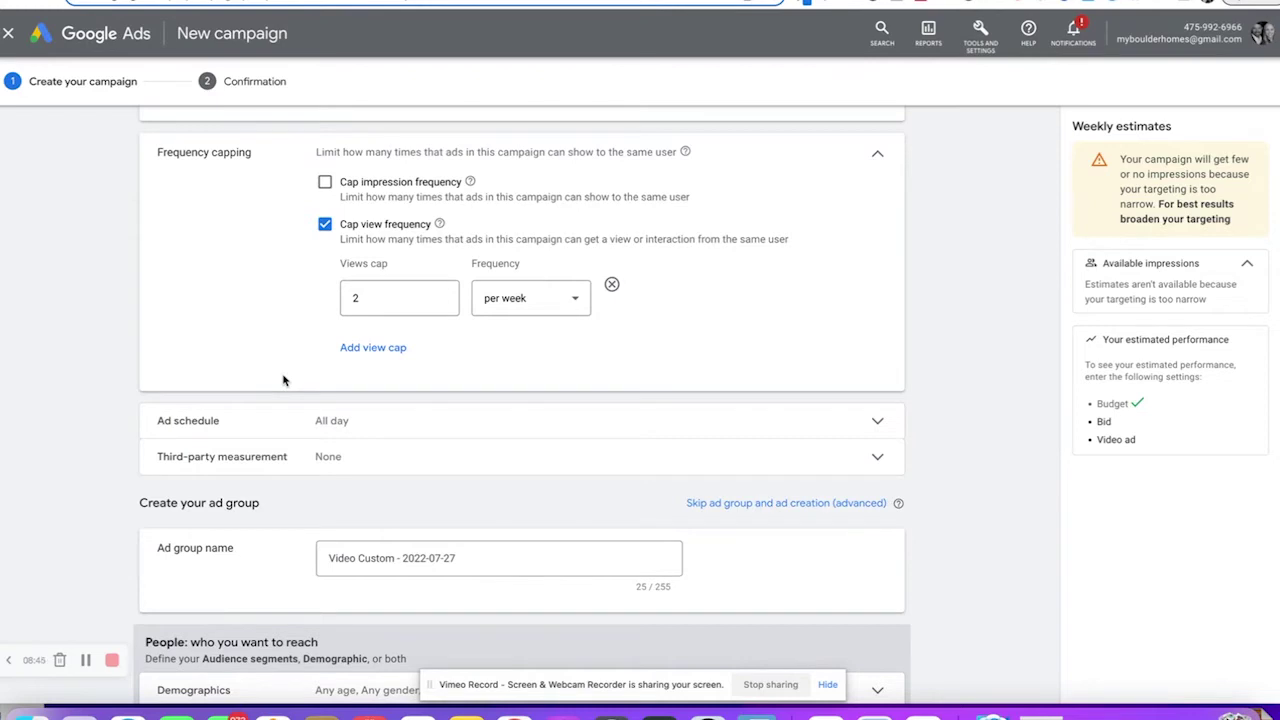
left_click(214, 434)
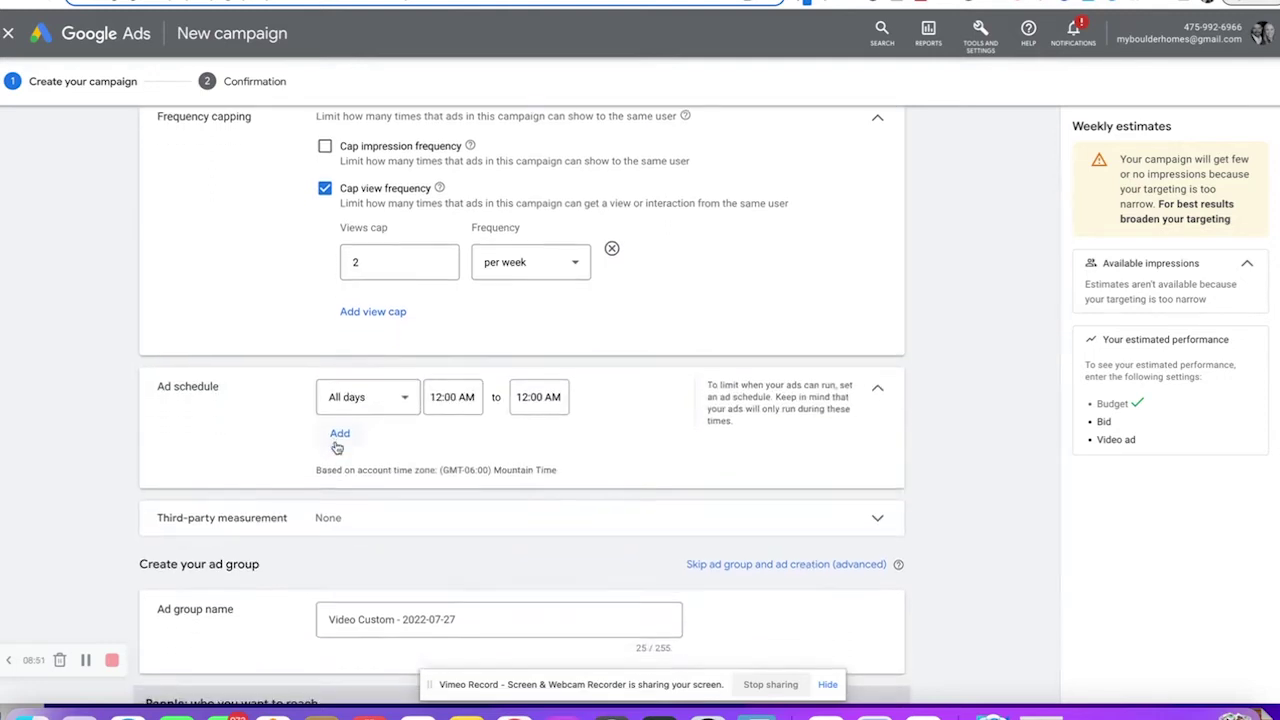
scroll(635, 413, "down", 1)
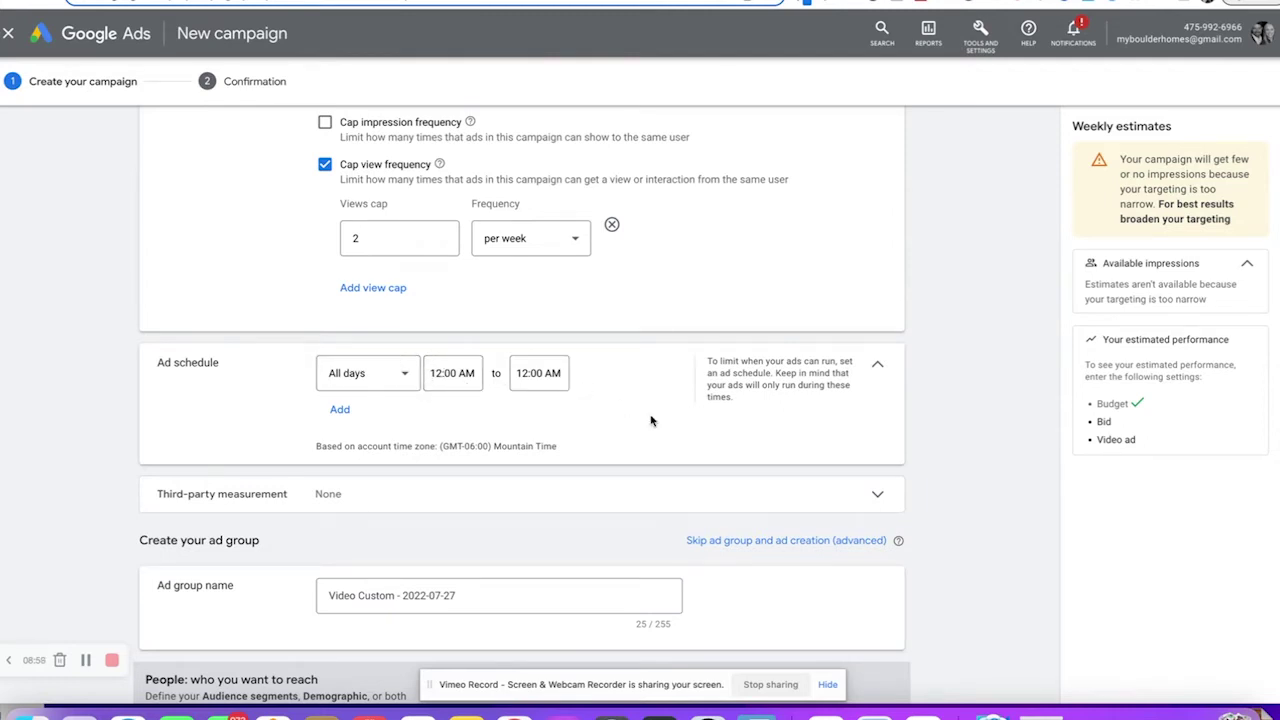
scroll(651, 420, "down", 3)
scroll(651, 421, "down", 1)
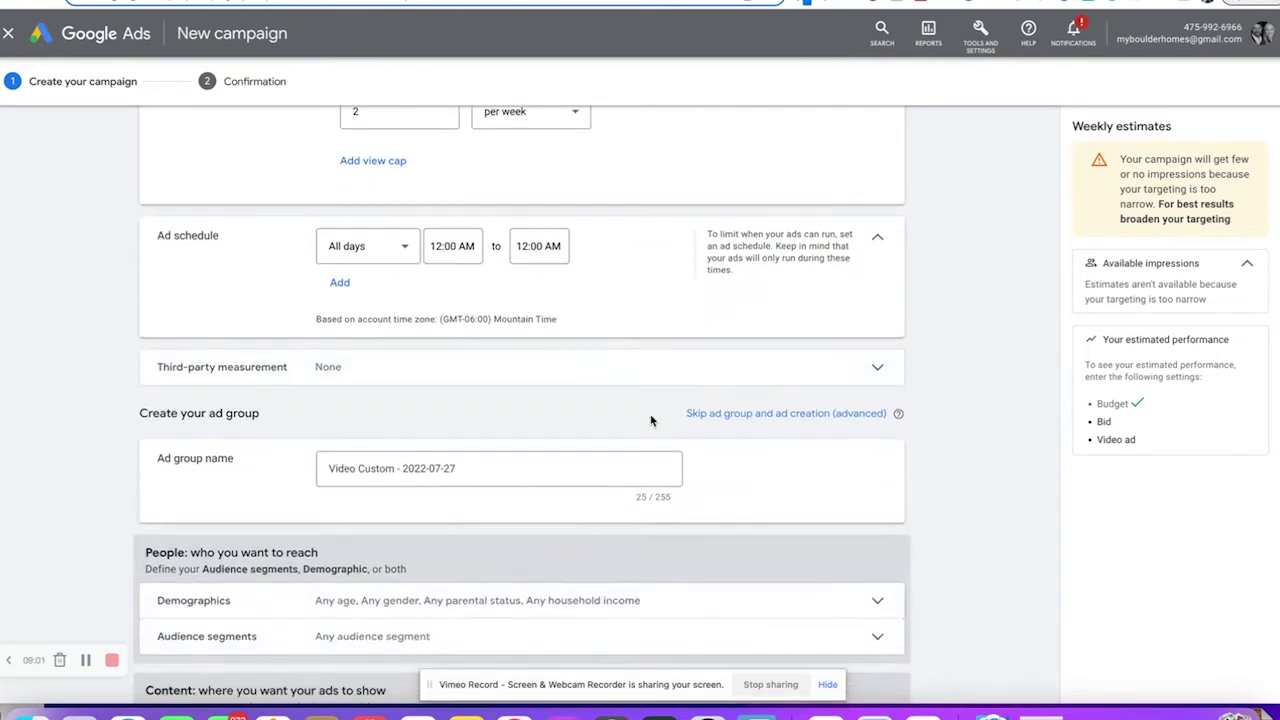
scroll(651, 421, "down", 1)
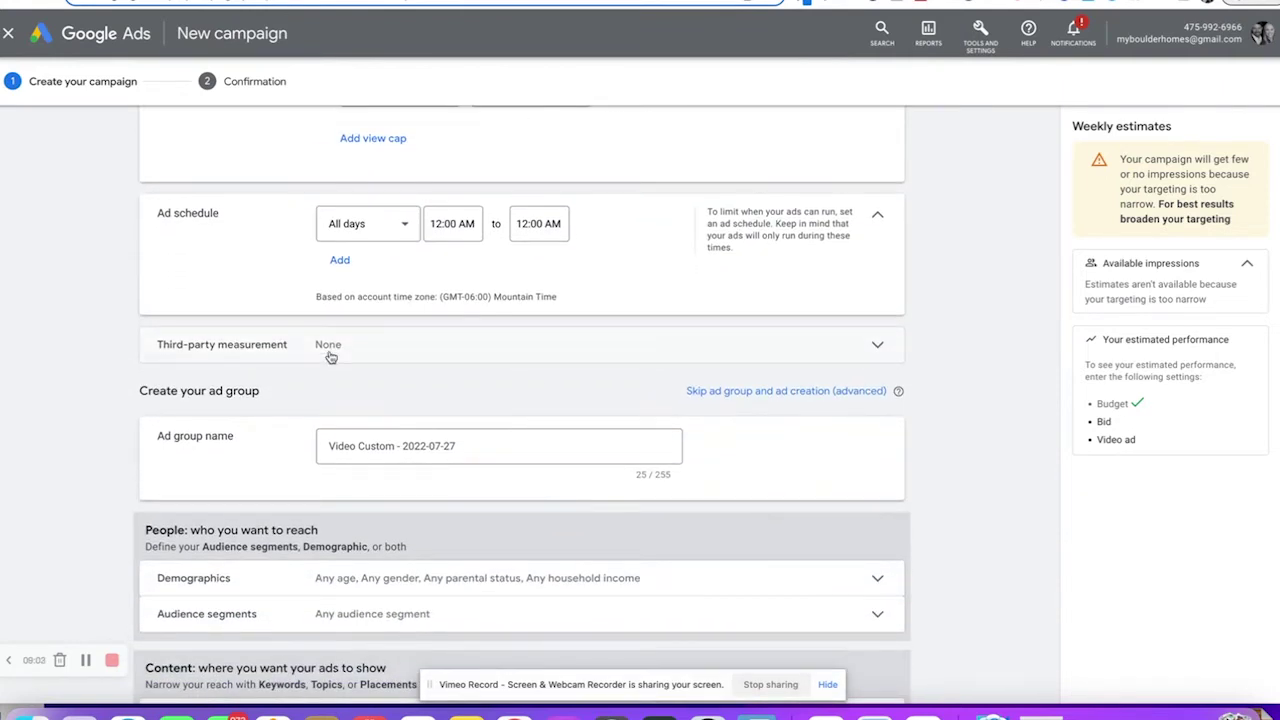
left_click(258, 352)
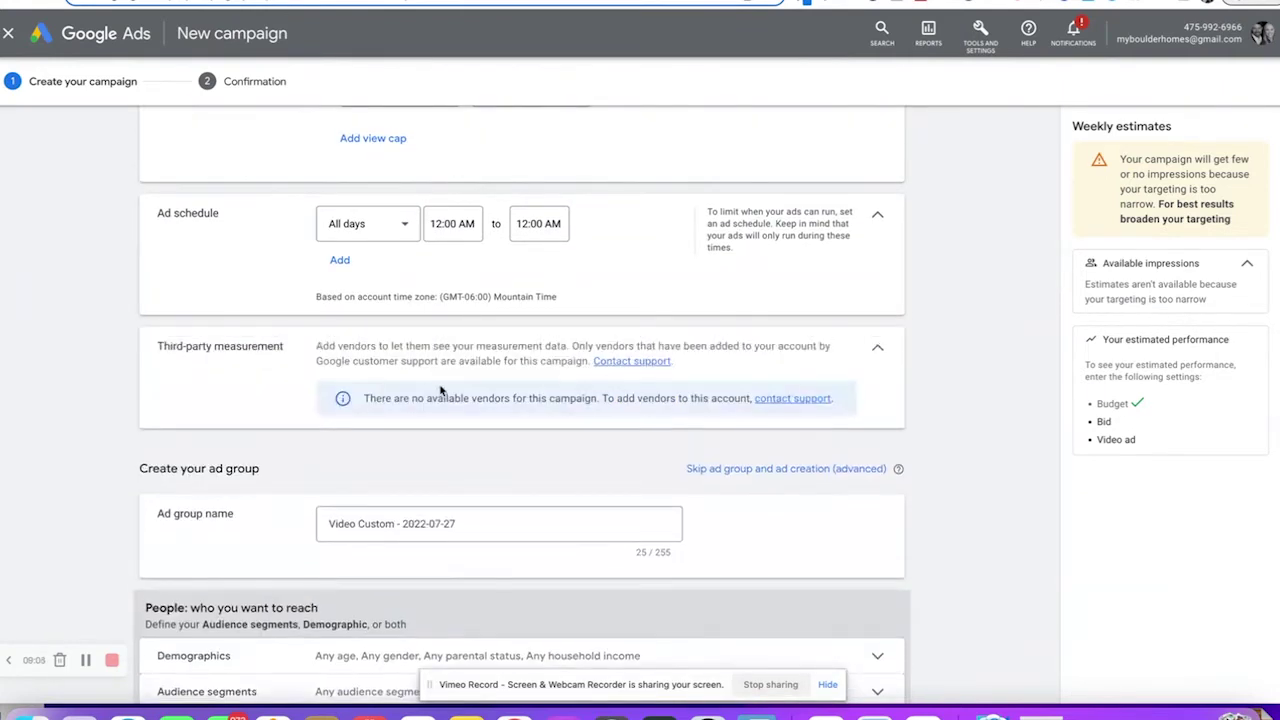
left_click(877, 347)
- Rename the ad group as Cash Offer
scroll(610, 376, "down", 2)
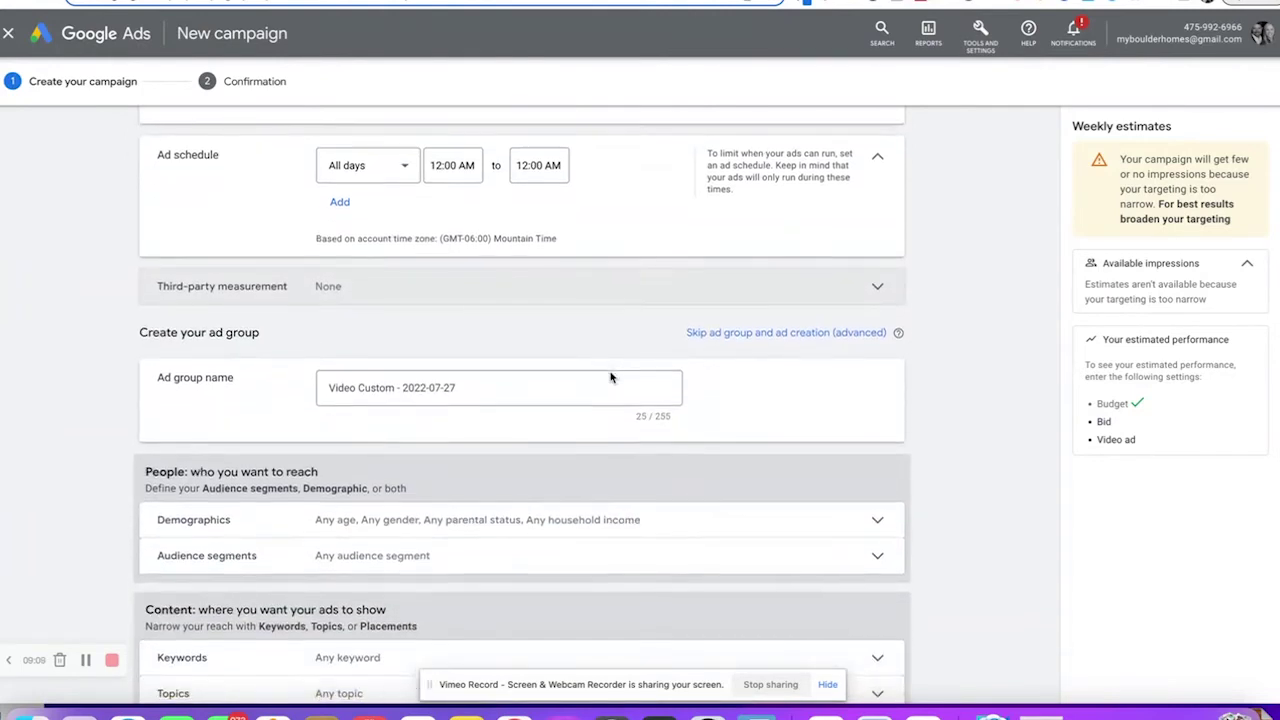
scroll(610, 376, "down", 5)
left_click(476, 230)
left_click_drag(476, 230, 322, 218)
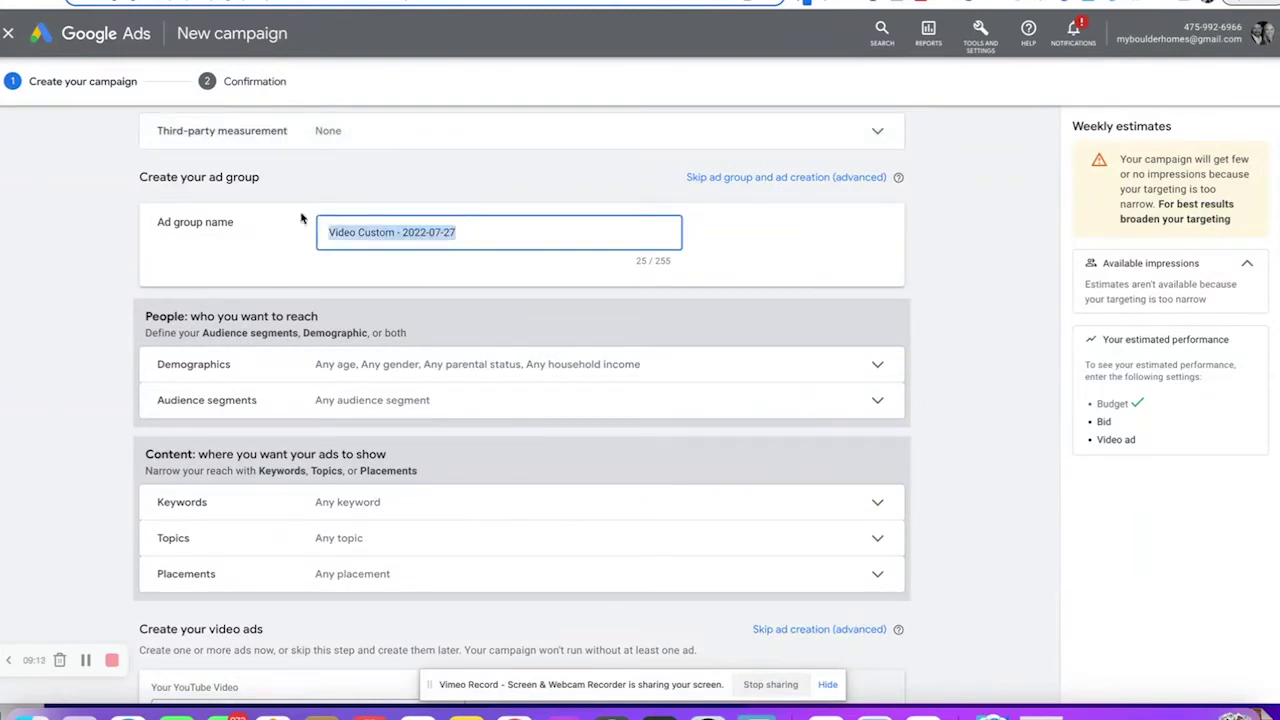
type("Chash")
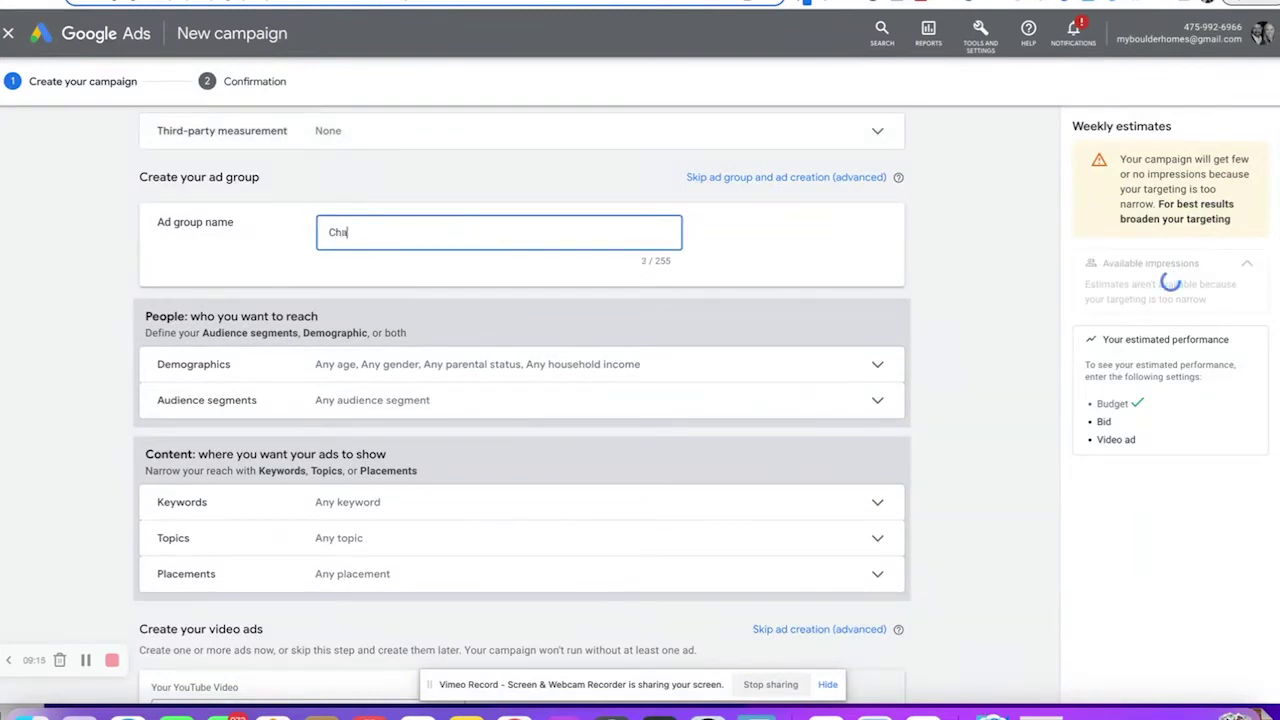
key("BackSpace")
key("BackSpace")
key("BackSpace")
type("s")
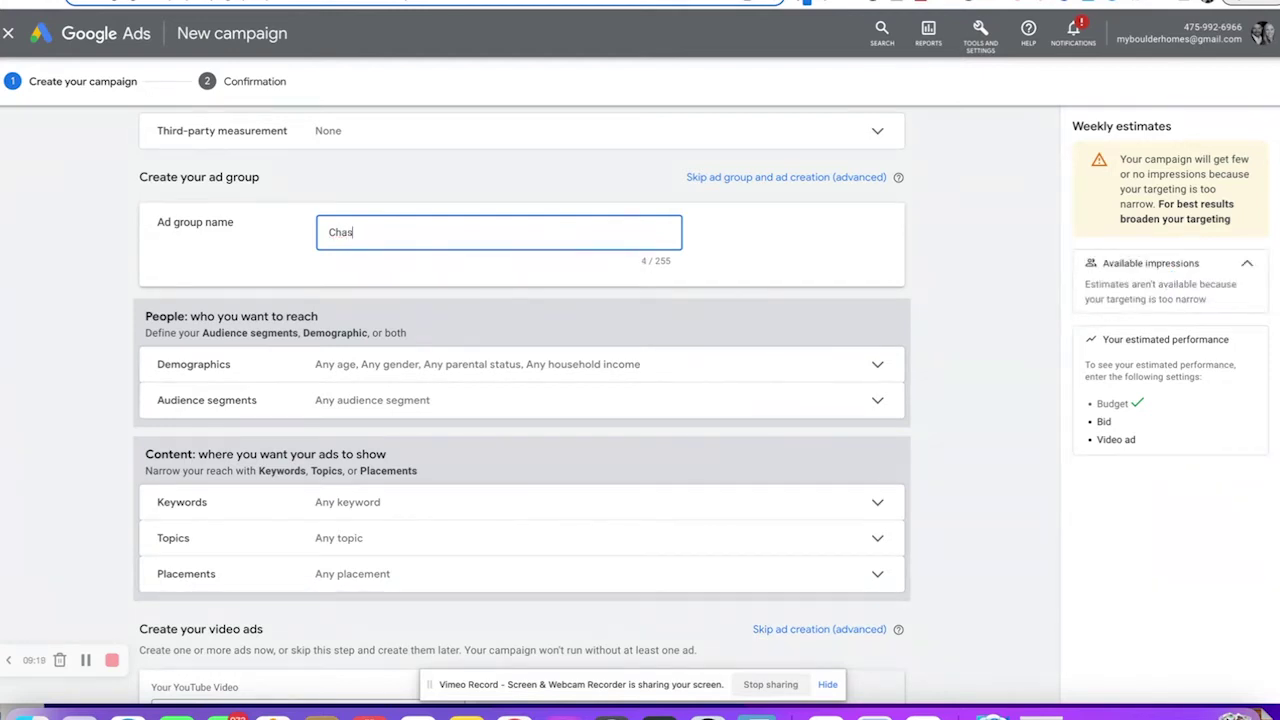
key("BackSpace")
key("BackSpace")
key("BackSpace")
type("ash Offer")
- Expand the ad group's demographics, try excluding the Lower 50% household income bracket, and include it again
scroll(449, 291, "down", 1)
left_click(456, 289)
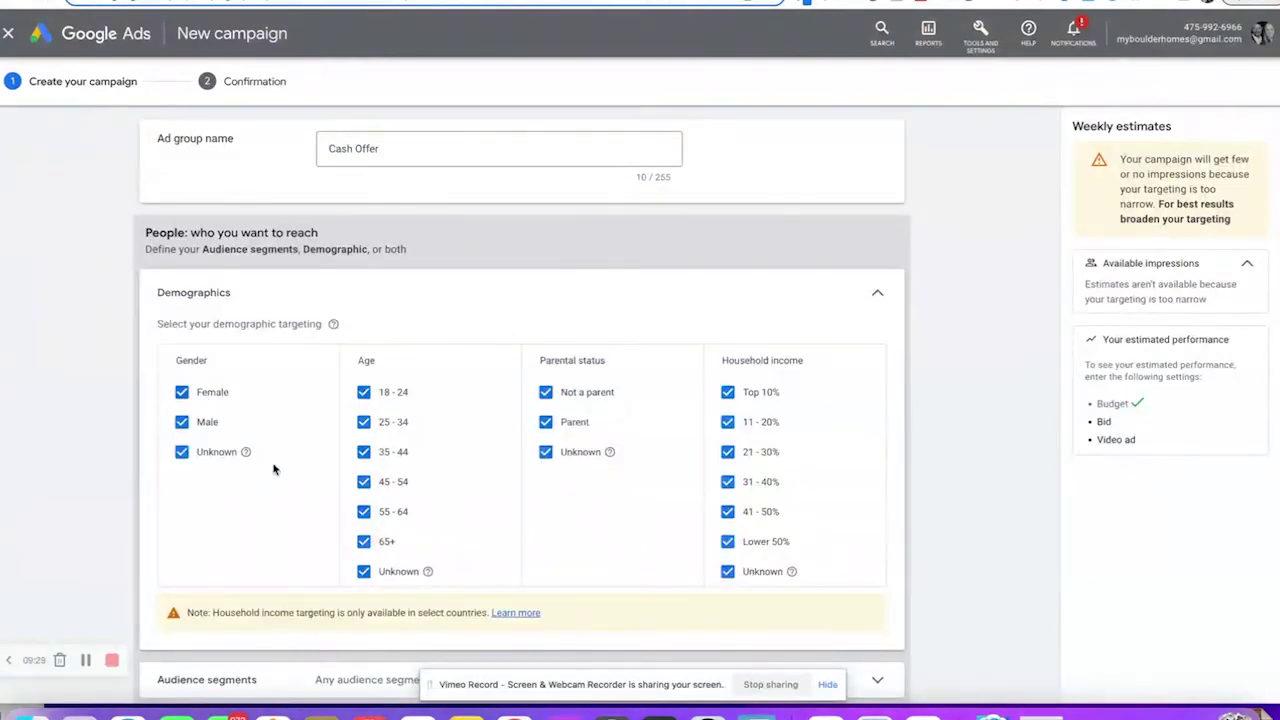
scroll(706, 409, "down", 1)
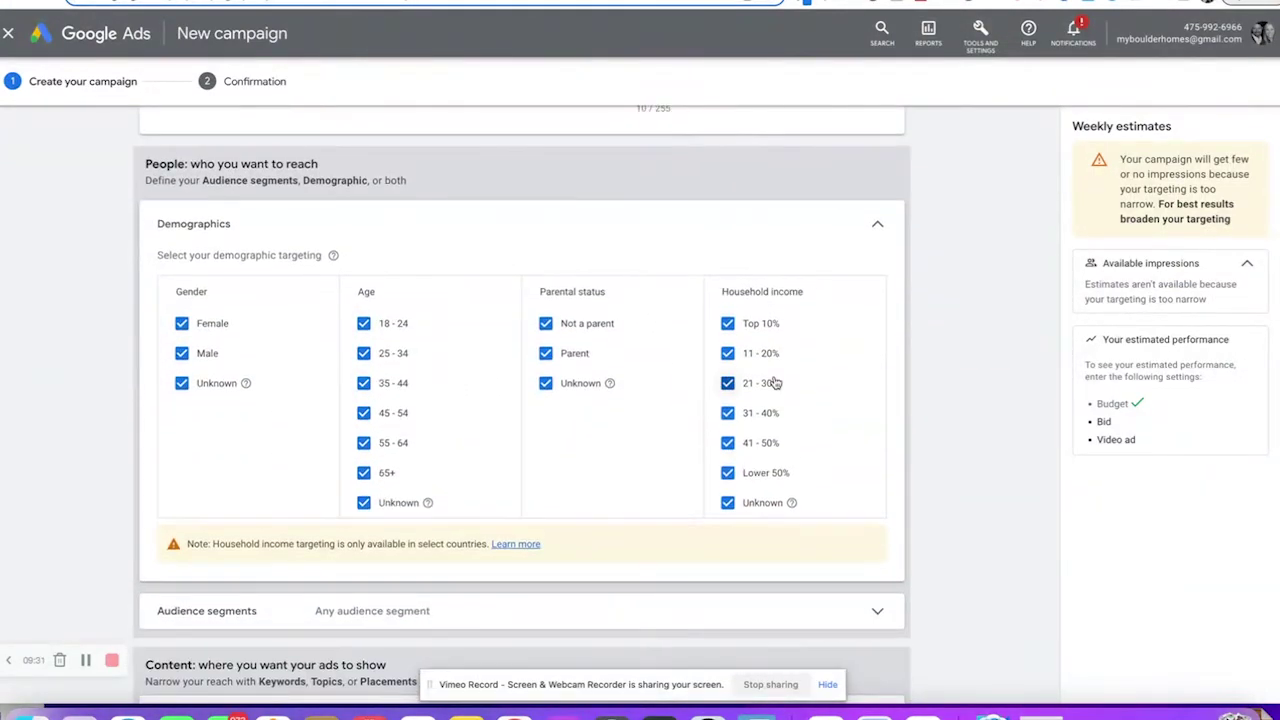
left_click(727, 473)
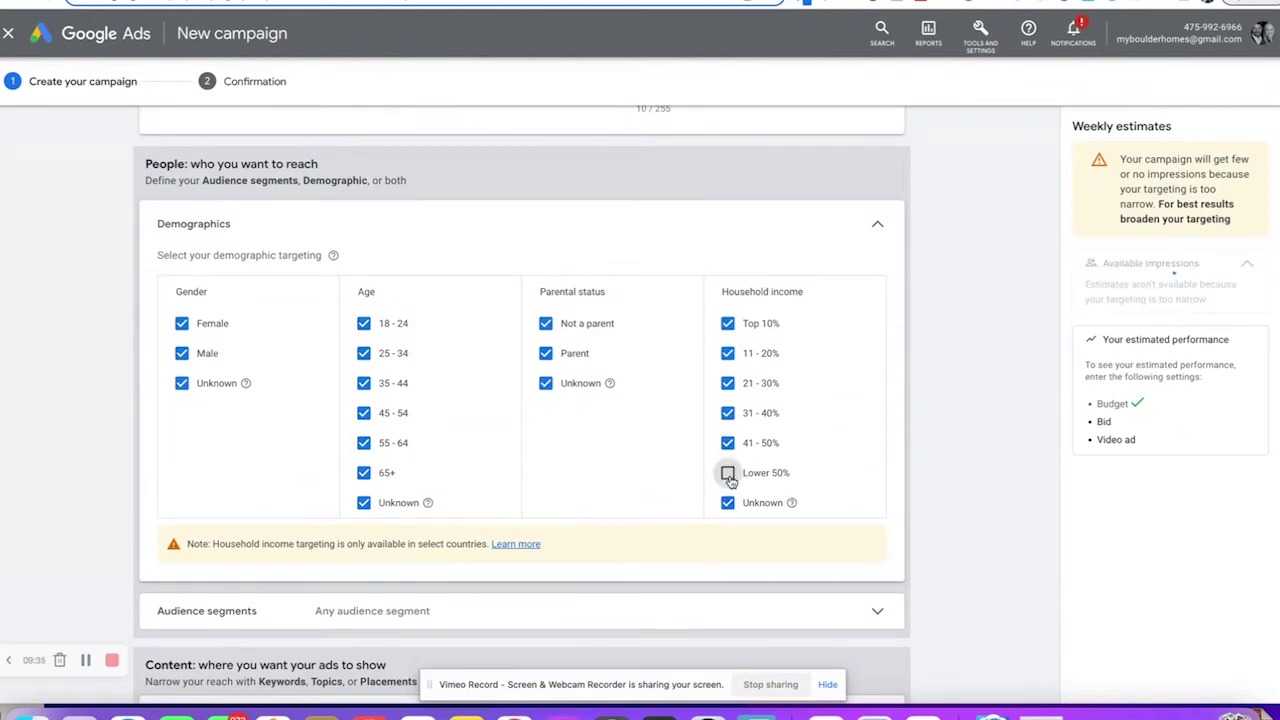
scroll(589, 414, "down", 1)
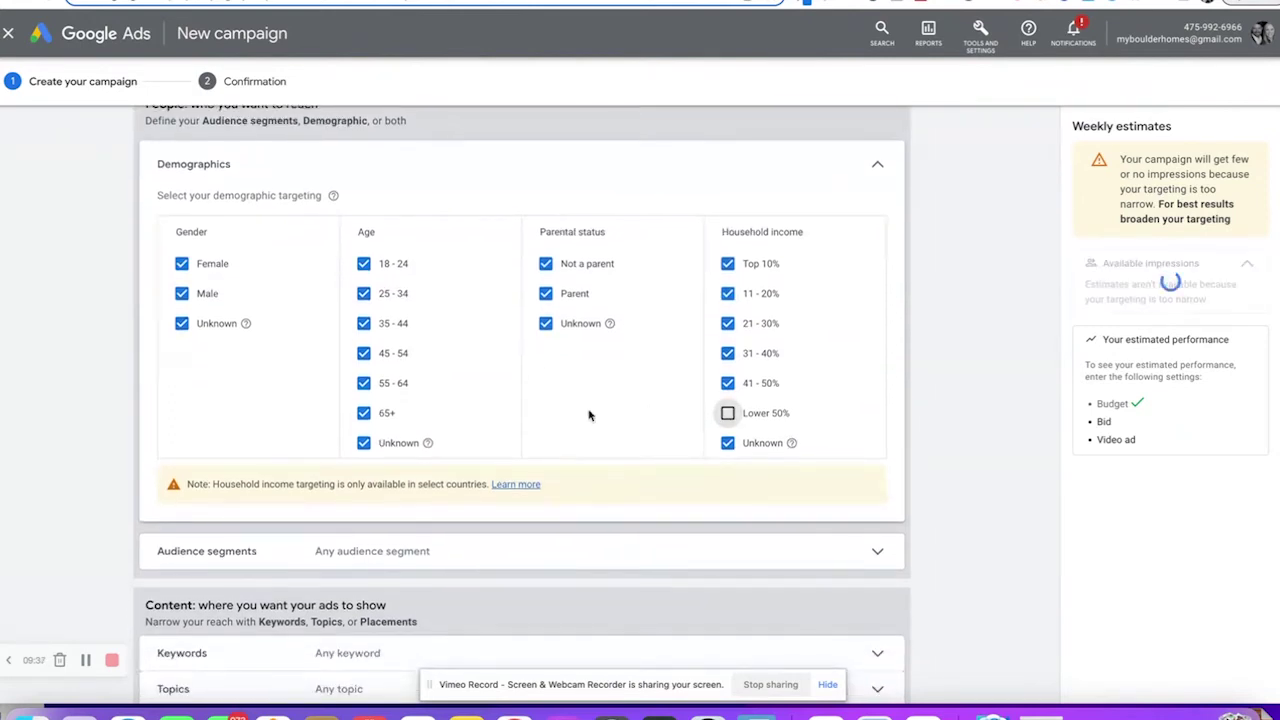
scroll(699, 389, "down", 1)
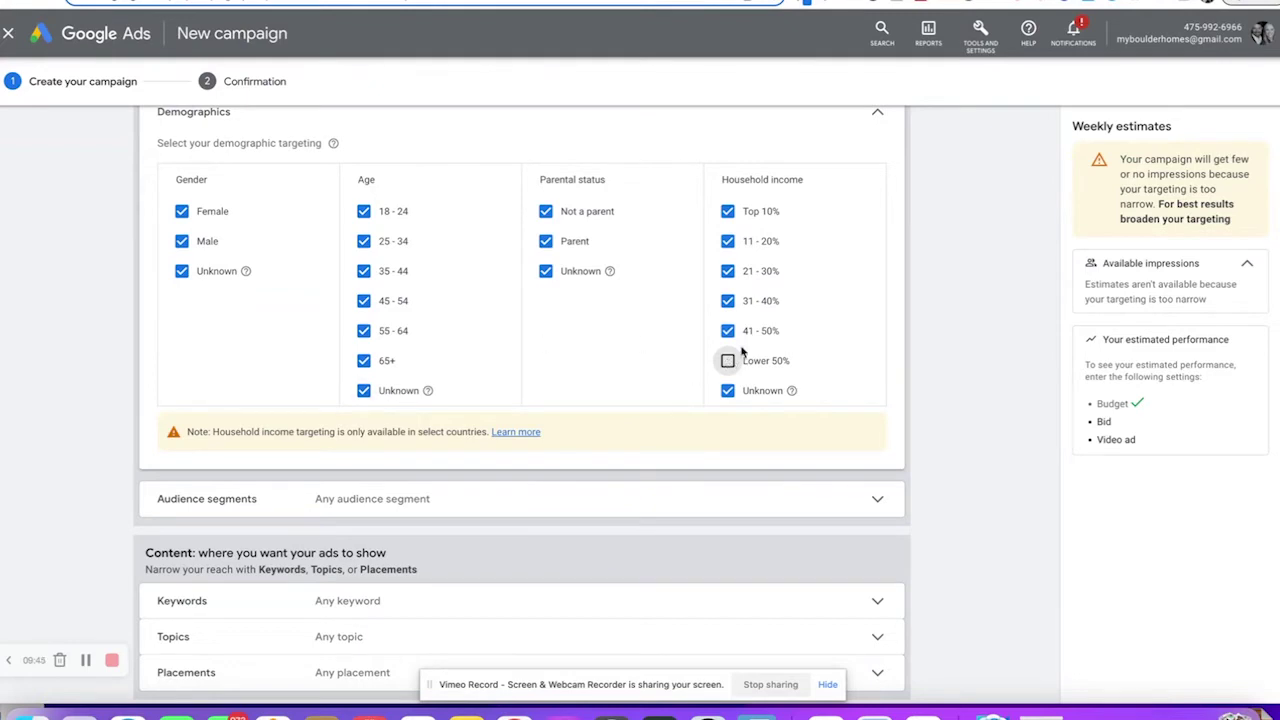
scroll(728, 362, "down", 1)
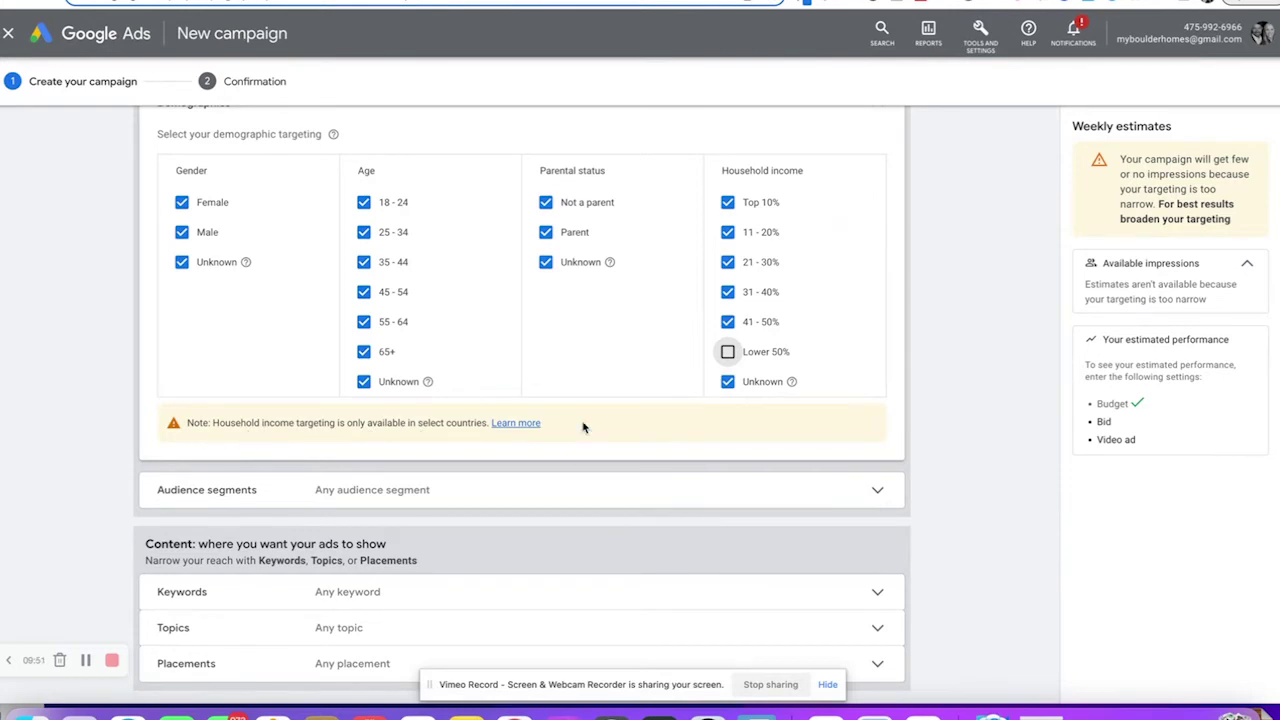
scroll(583, 426, "down", 2)
left_click(731, 278)
- Expand the ad group's audience segments and add the Real Estate in-market segment suggested from similar advertisers
scroll(635, 376, "down", 1)
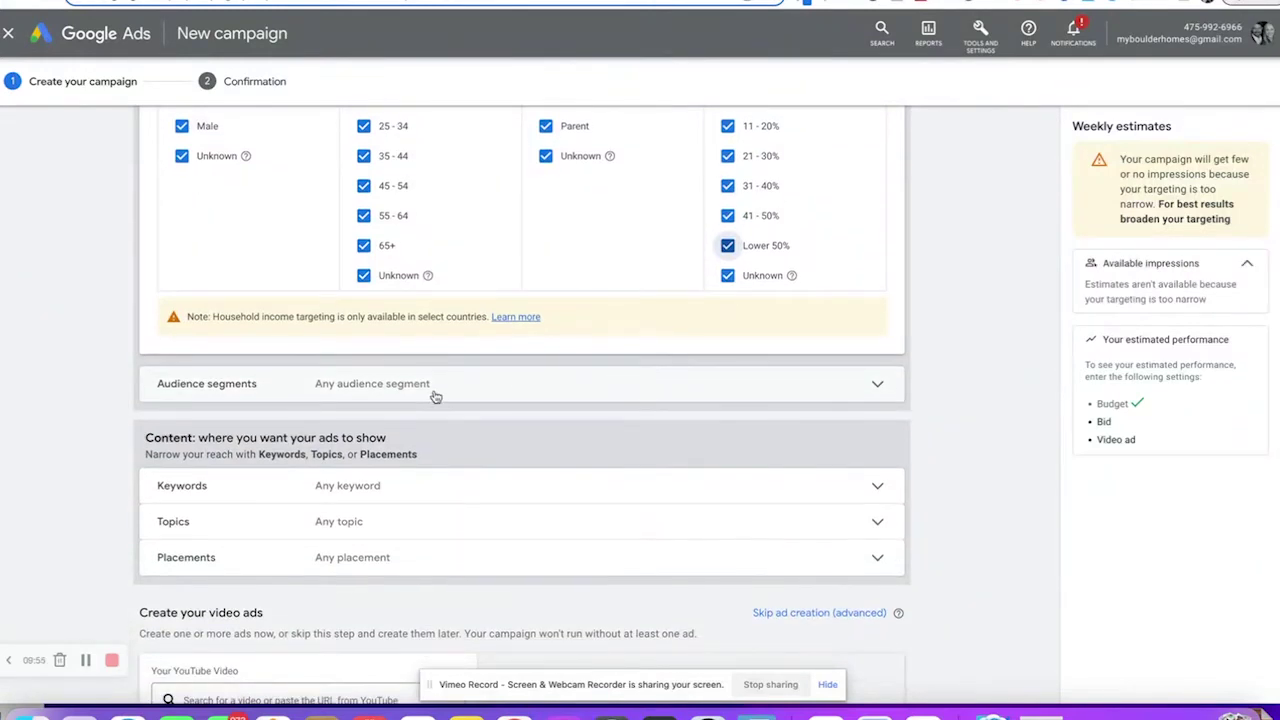
left_click(501, 372)
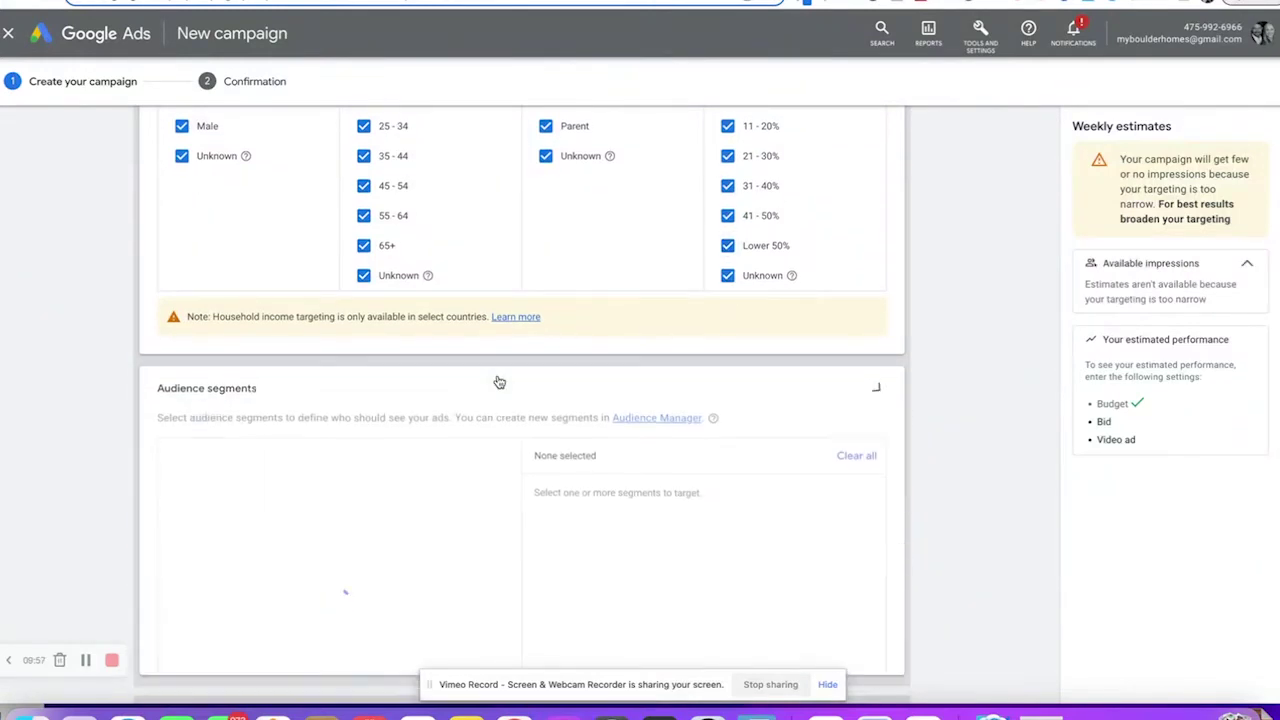
scroll(497, 380, "down", 3)
scroll(499, 381, "down", 2)
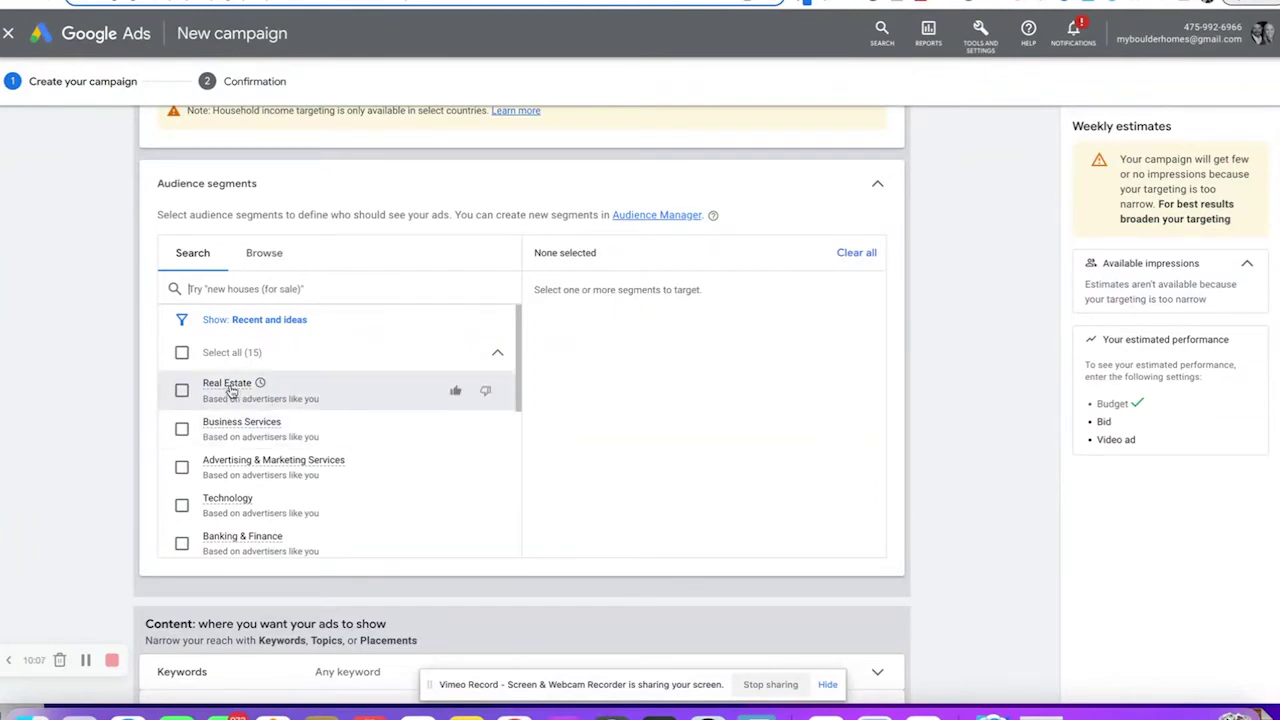
mouse_move(230, 390)
scroll(340, 388, "down", 1)
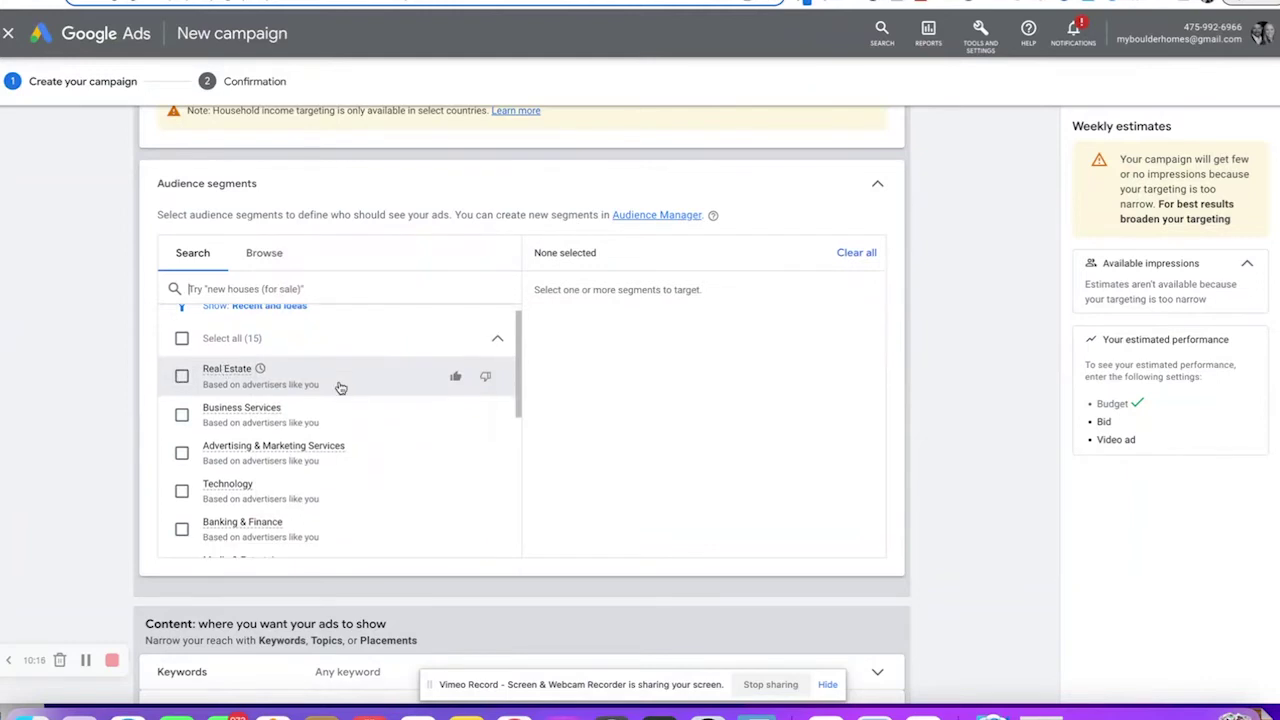
left_click(241, 377)
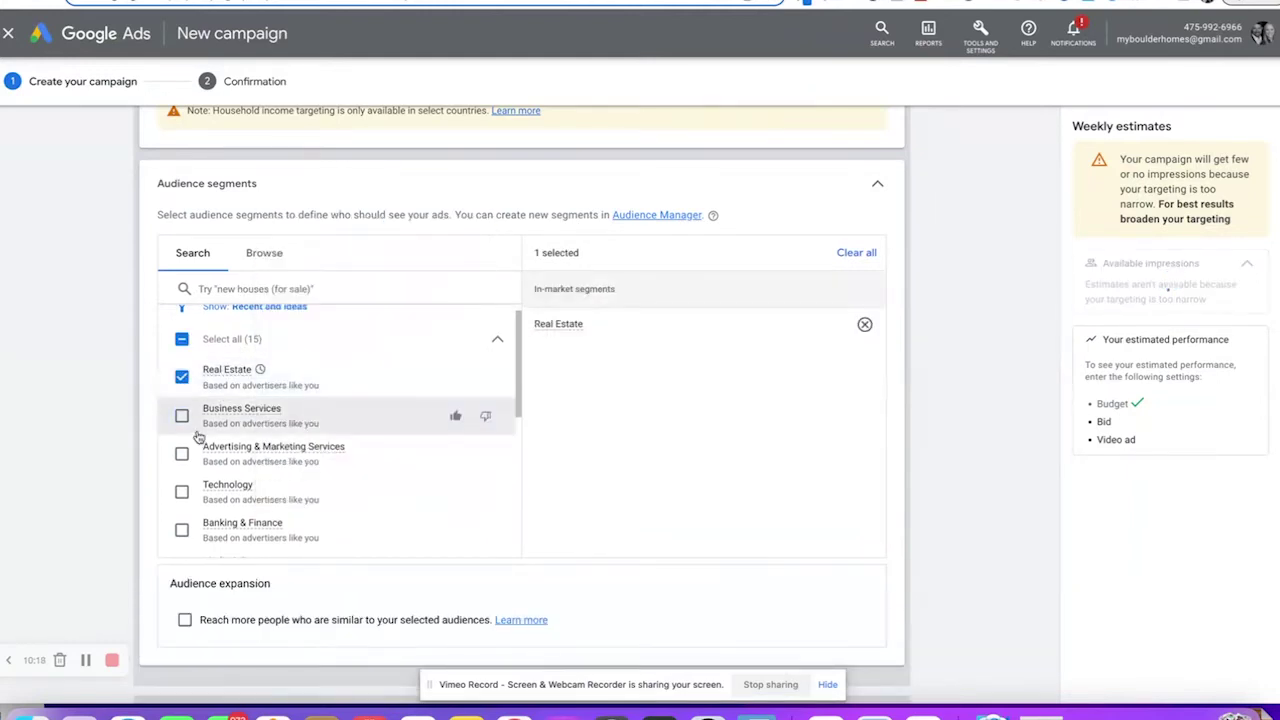
- Look through the suggested audience segments and search them for real estate
scroll(288, 457, "down", 3)
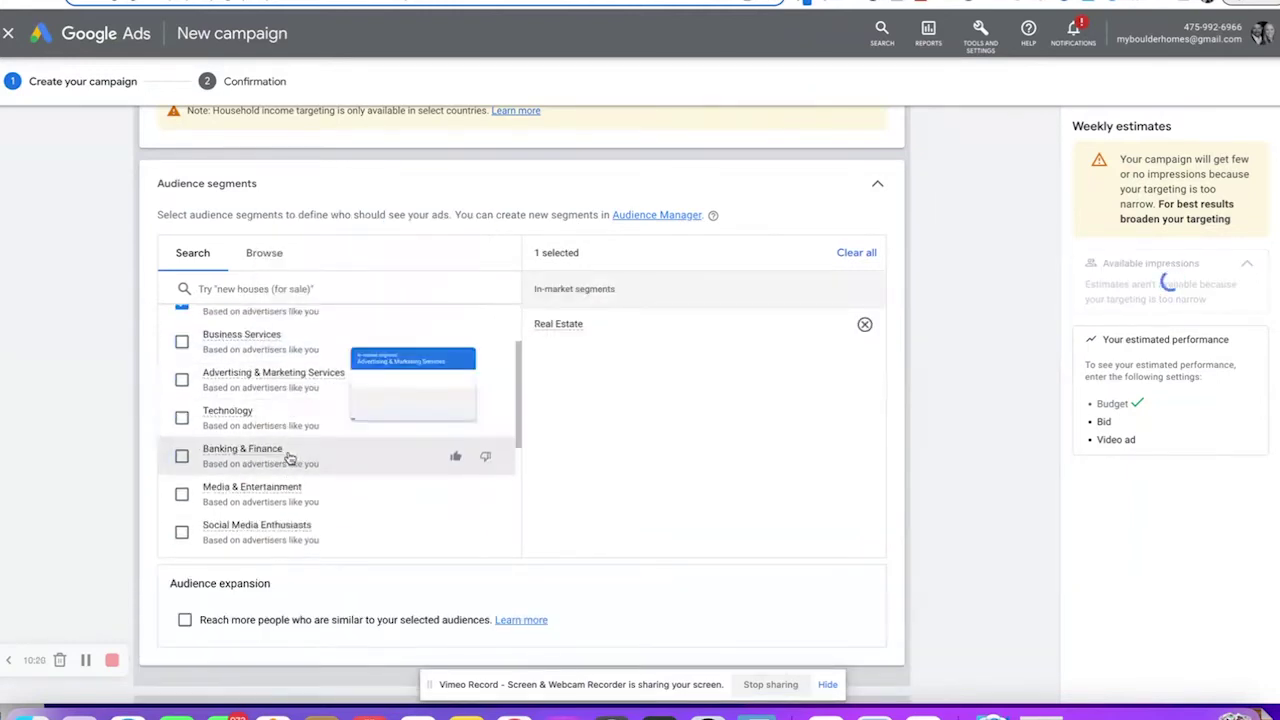
left_click(253, 285)
type("re")
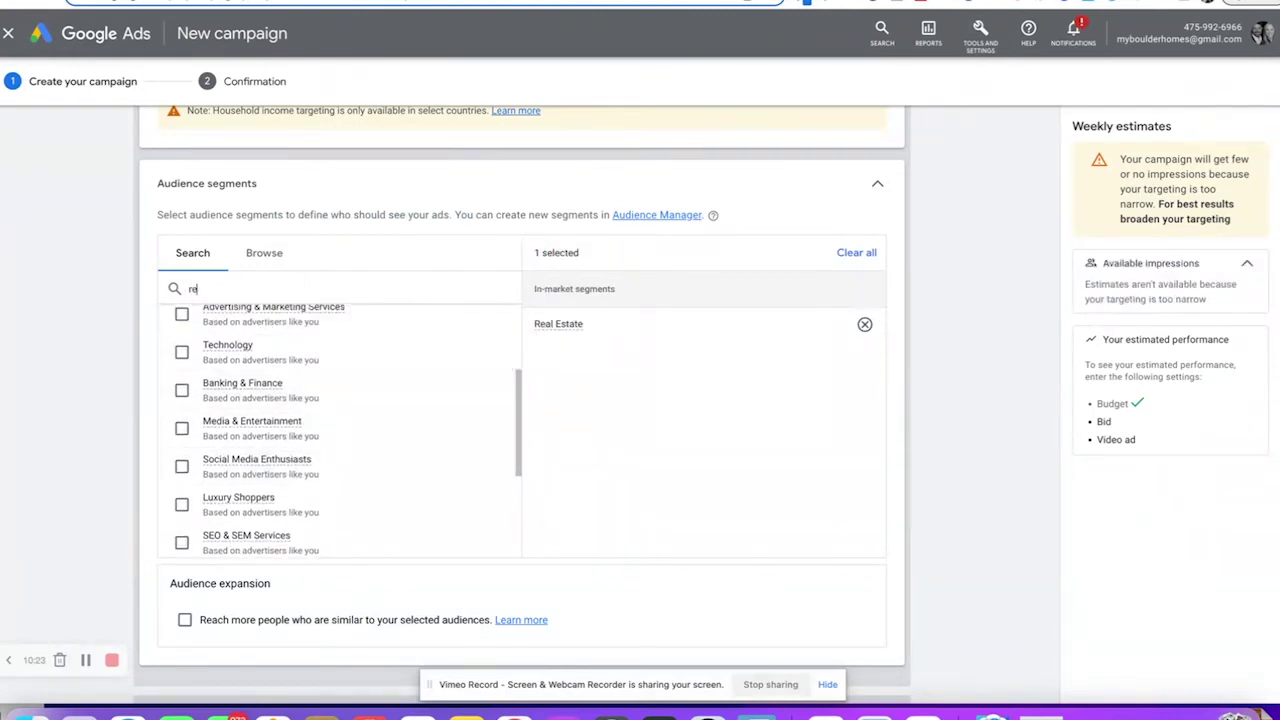
type("al estate")
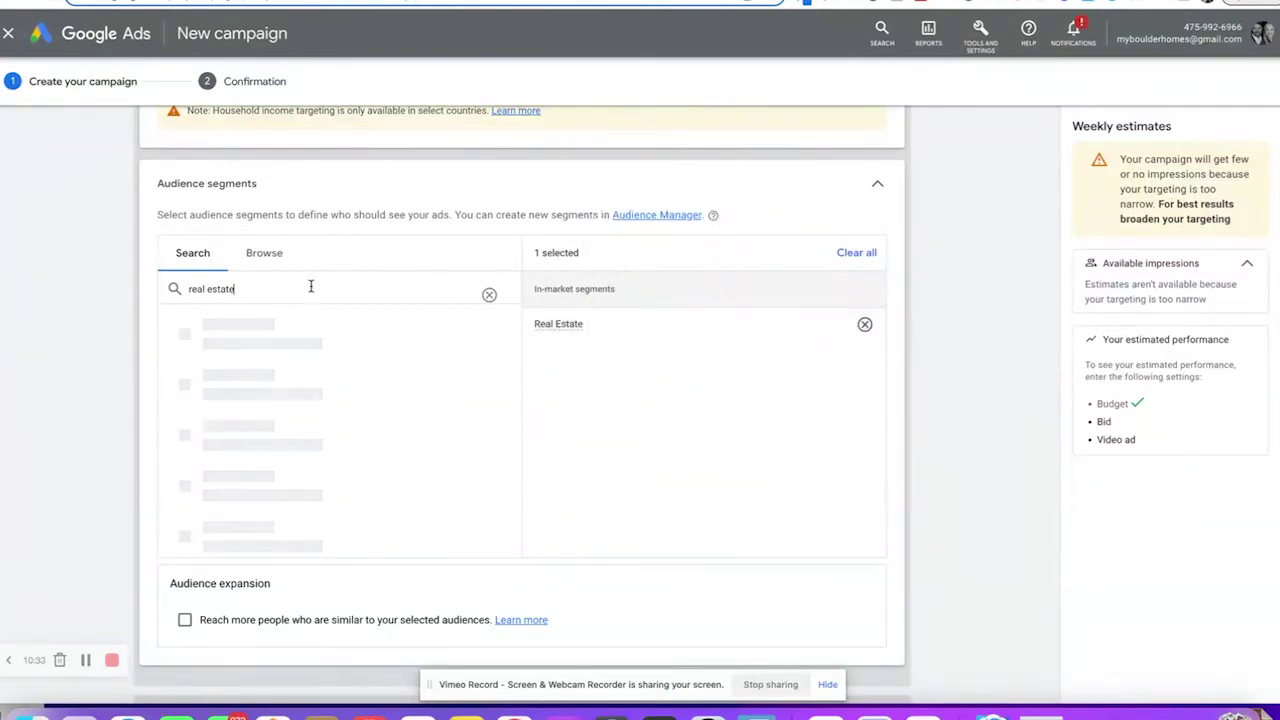
left_click(86, 662)
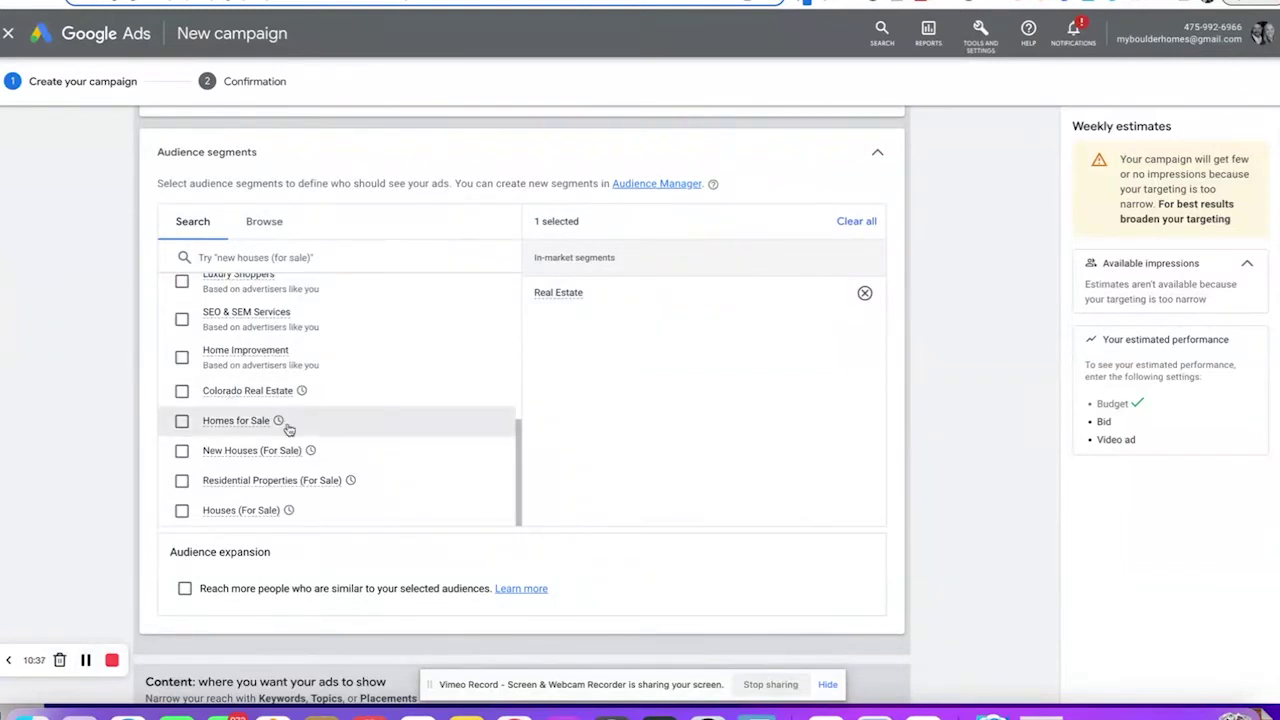
- Add the audience segments Homes for Sale, New Houses (For Sale), Colorado Real Estate and Houses (For Sale)
left_click(182, 421)
left_click(182, 451)
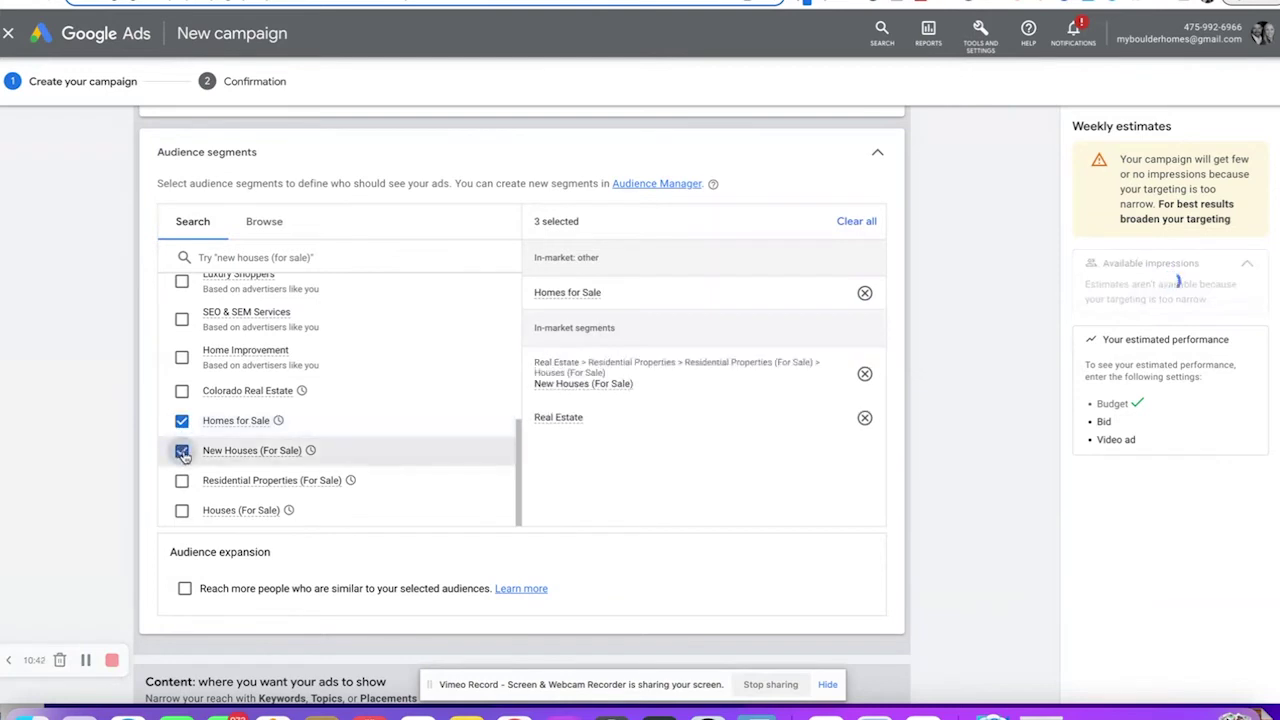
left_click(182, 392)
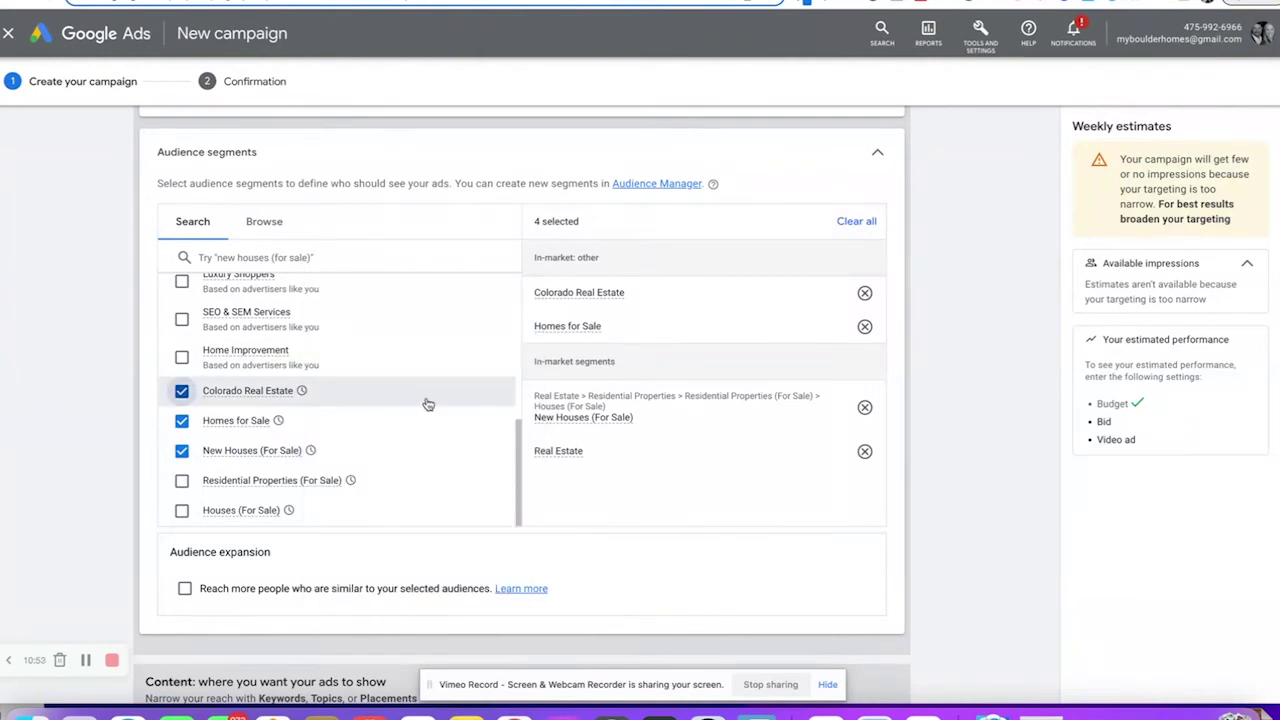
scroll(420, 400, "down", 1)
left_click(181, 483)
- Review the selected audience segments, demographics and audience expansion option, then collapse the audience segments section
scroll(417, 394, "down", 3)
scroll(428, 191, "up", 8)
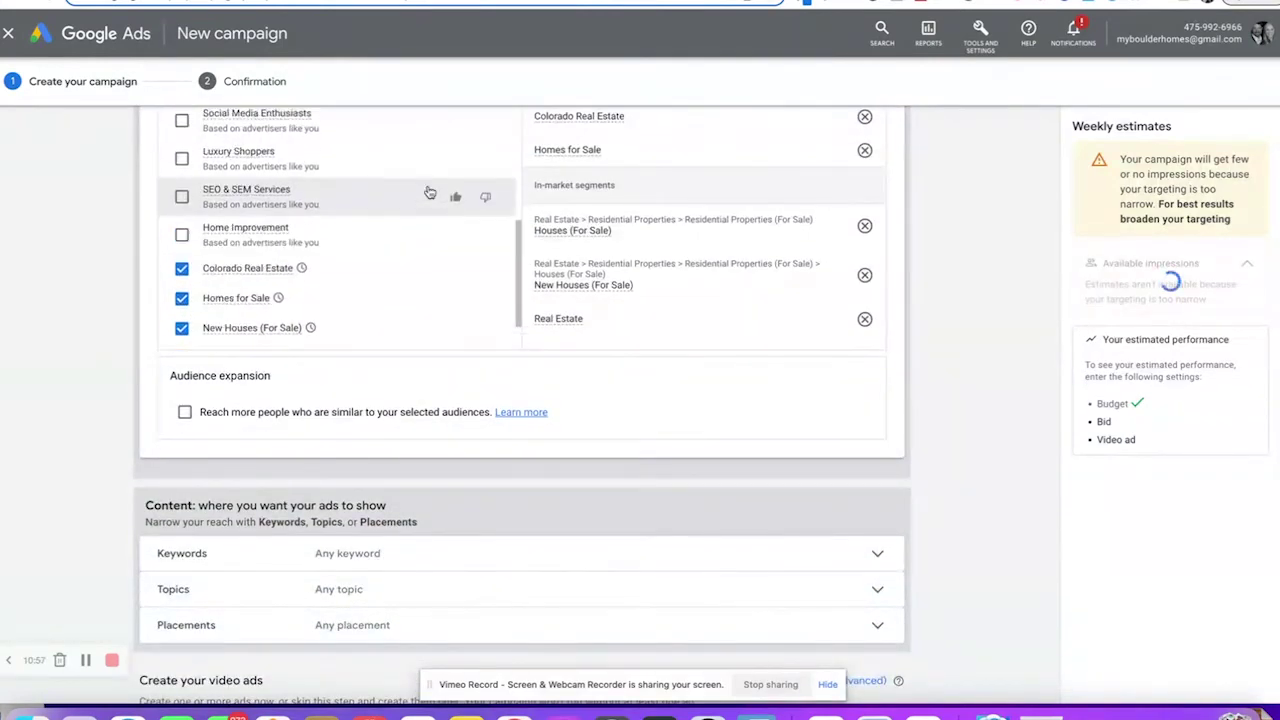
scroll(430, 192, "up", 5)
scroll(423, 423, "down", 5)
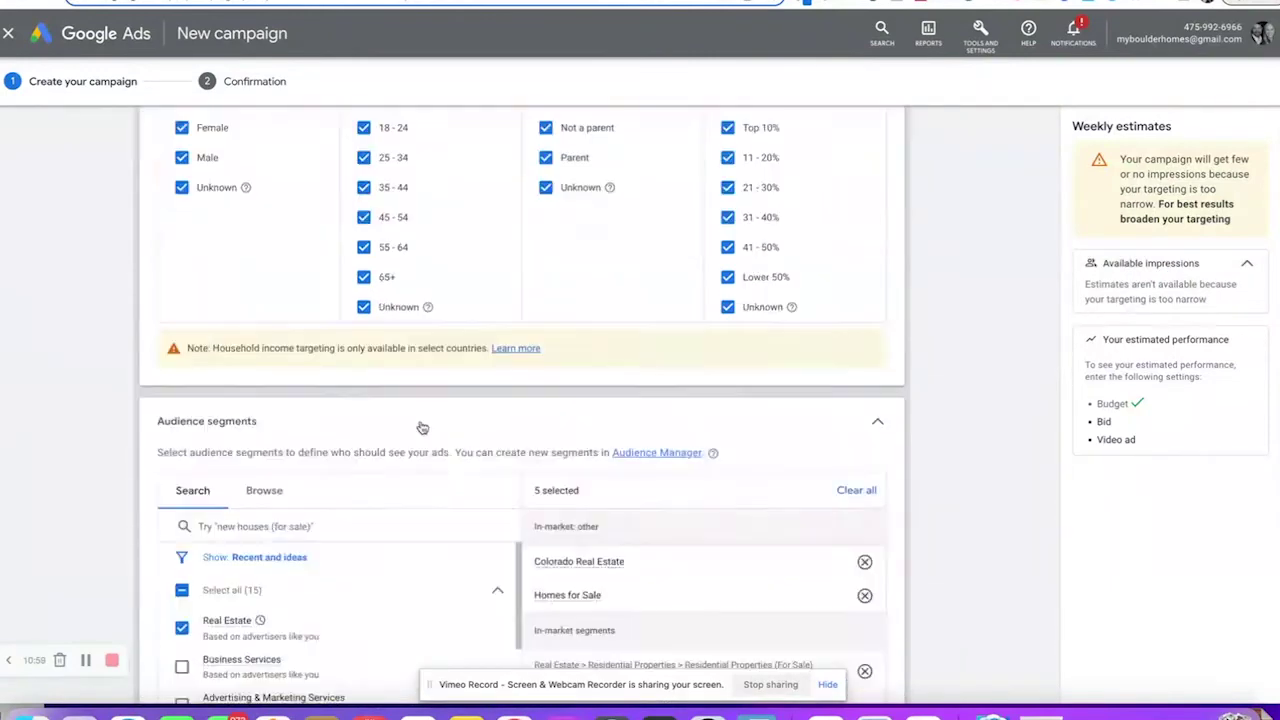
scroll(423, 426, "down", 1)
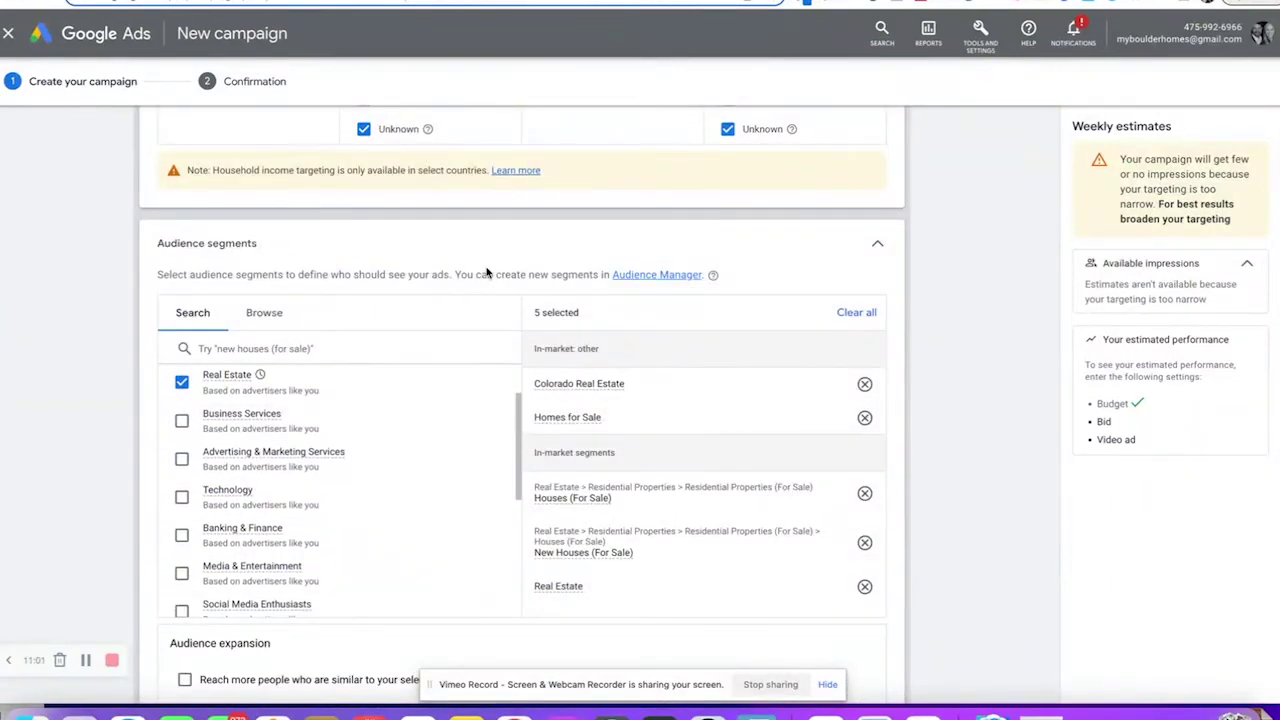
scroll(487, 272, "down", 1)
scroll(487, 272, "down", 1)
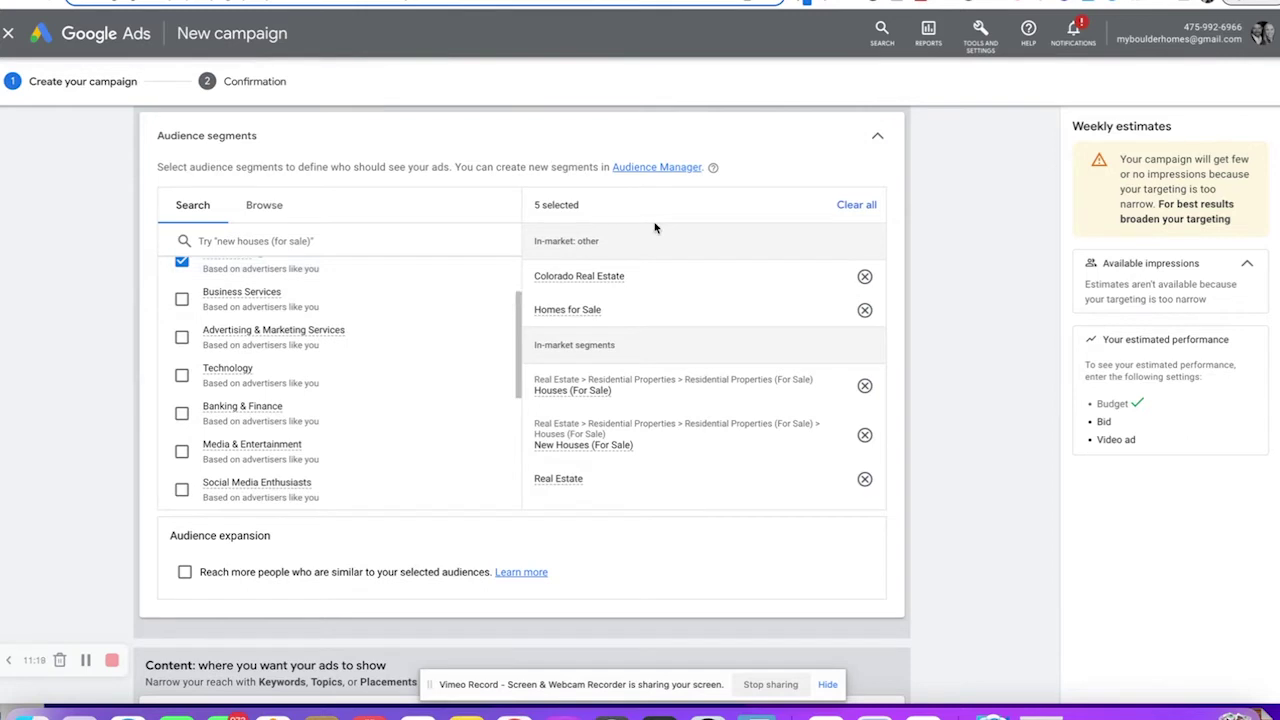
scroll(511, 200, "down", 3)
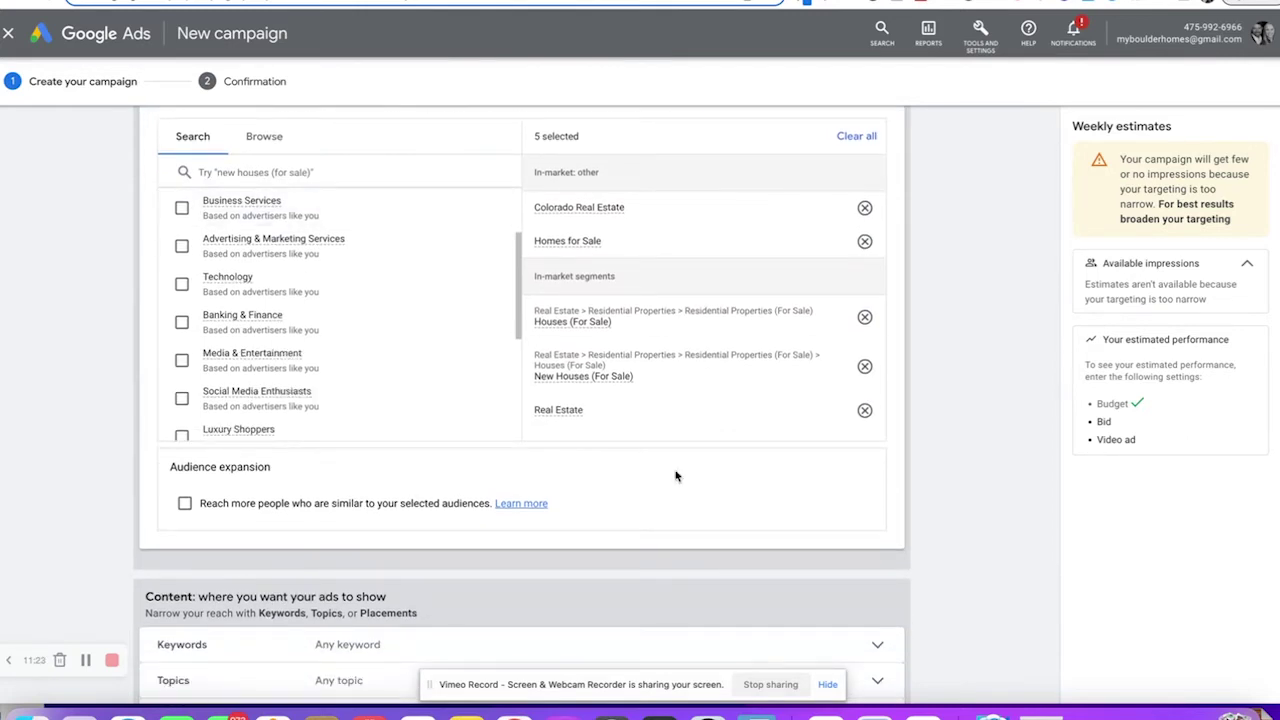
scroll(675, 476, "down", 1)
scroll(675, 476, "down", 1)
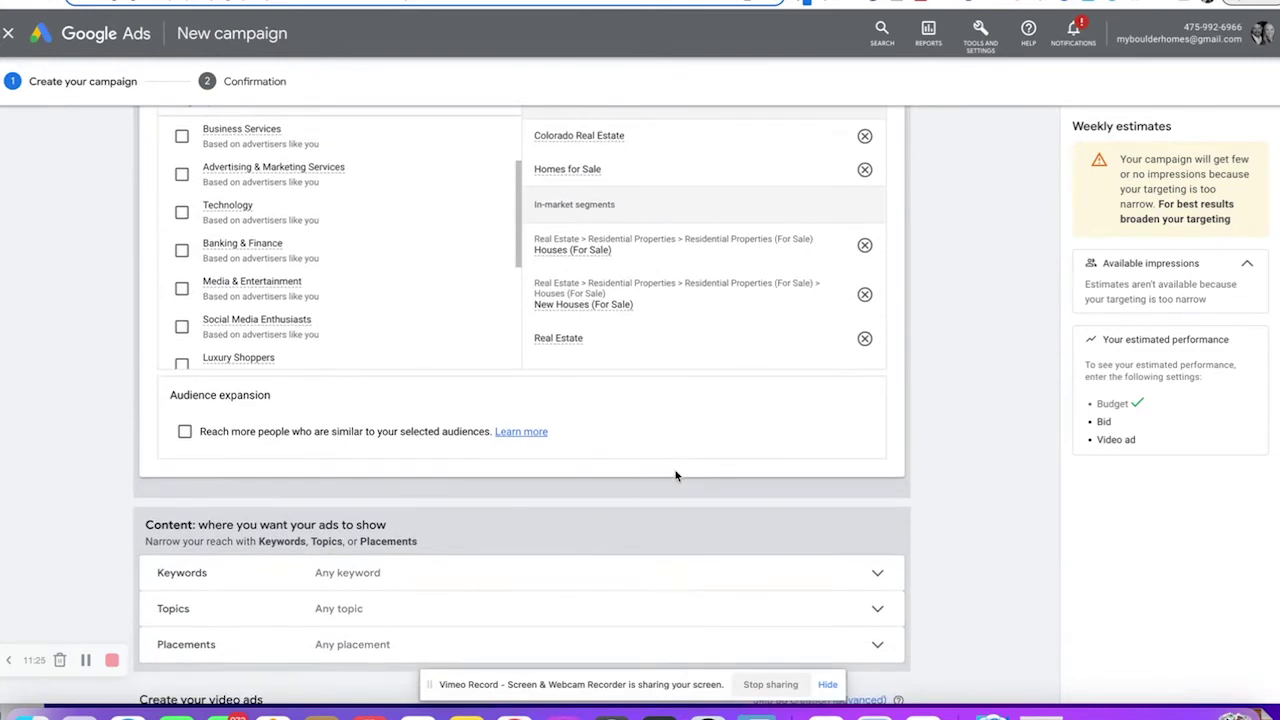
scroll(675, 476, "up", 5)
scroll(675, 476, "up", 1)
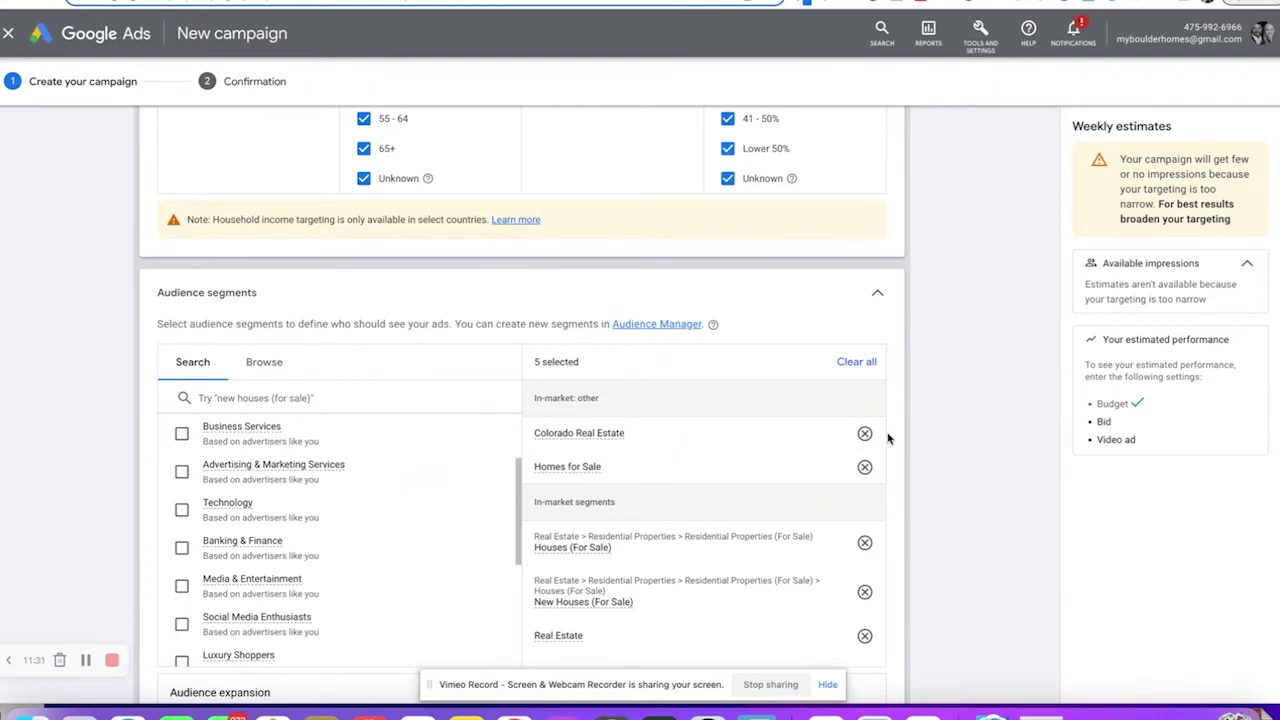
left_click(878, 293)
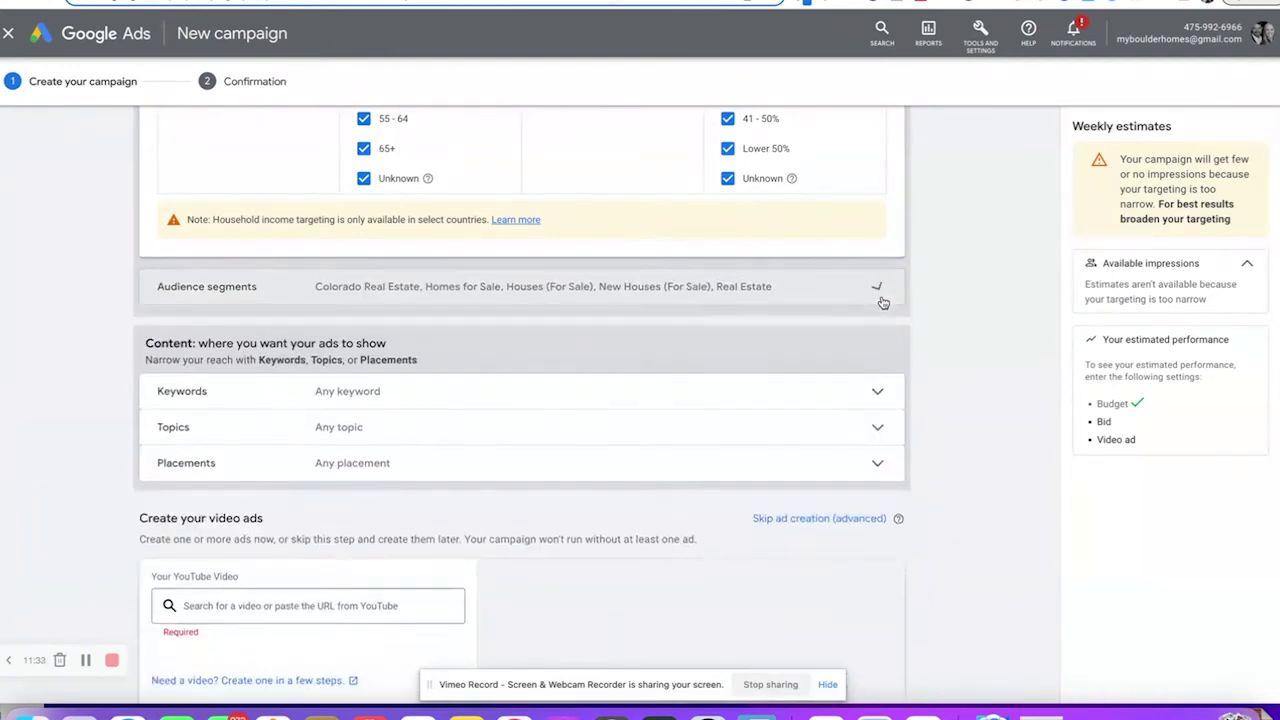
- Expand the keywords targeting and examine the keyword entry box and keyword idea options
left_click(355, 395)
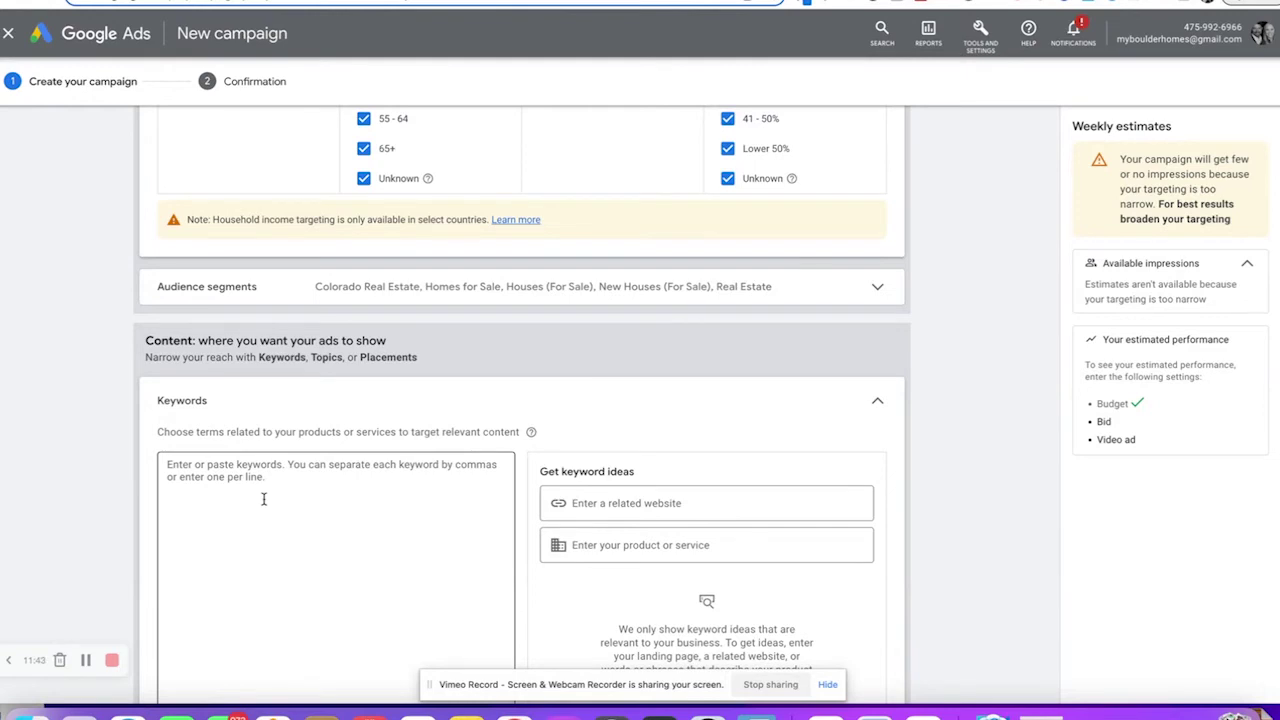
scroll(313, 474, "down", 1)
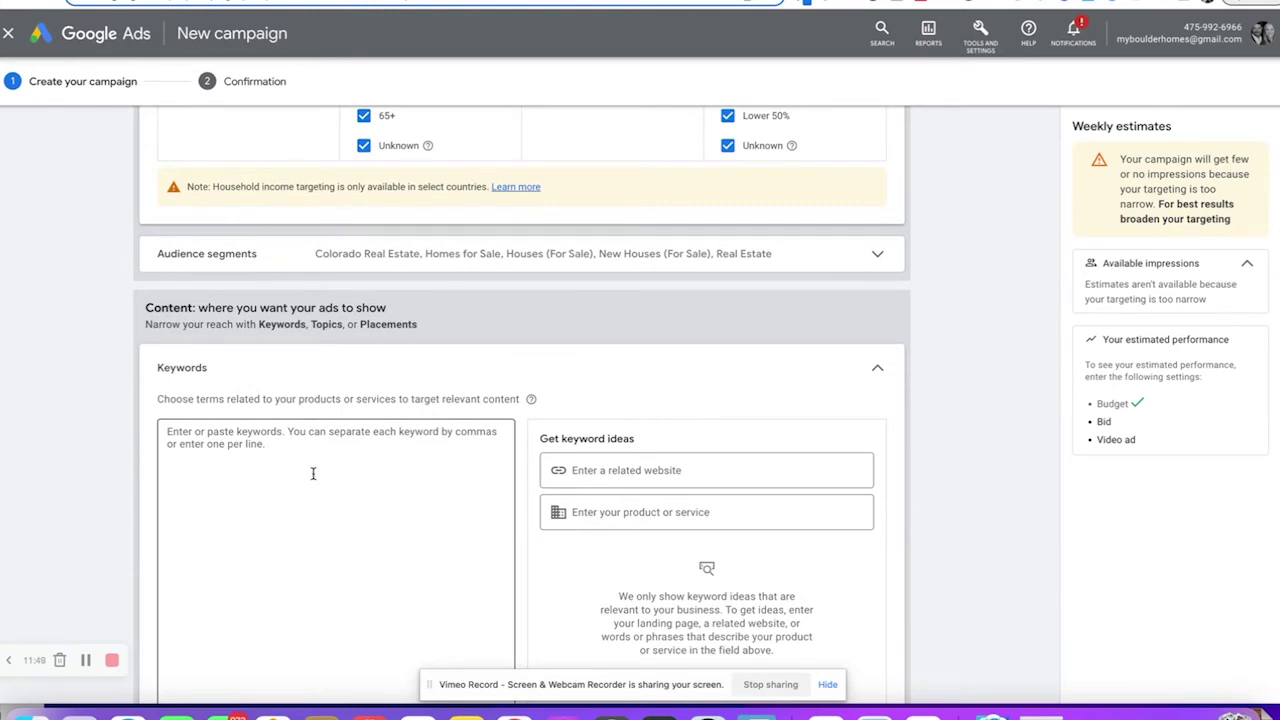
scroll(313, 474, "down", 5)
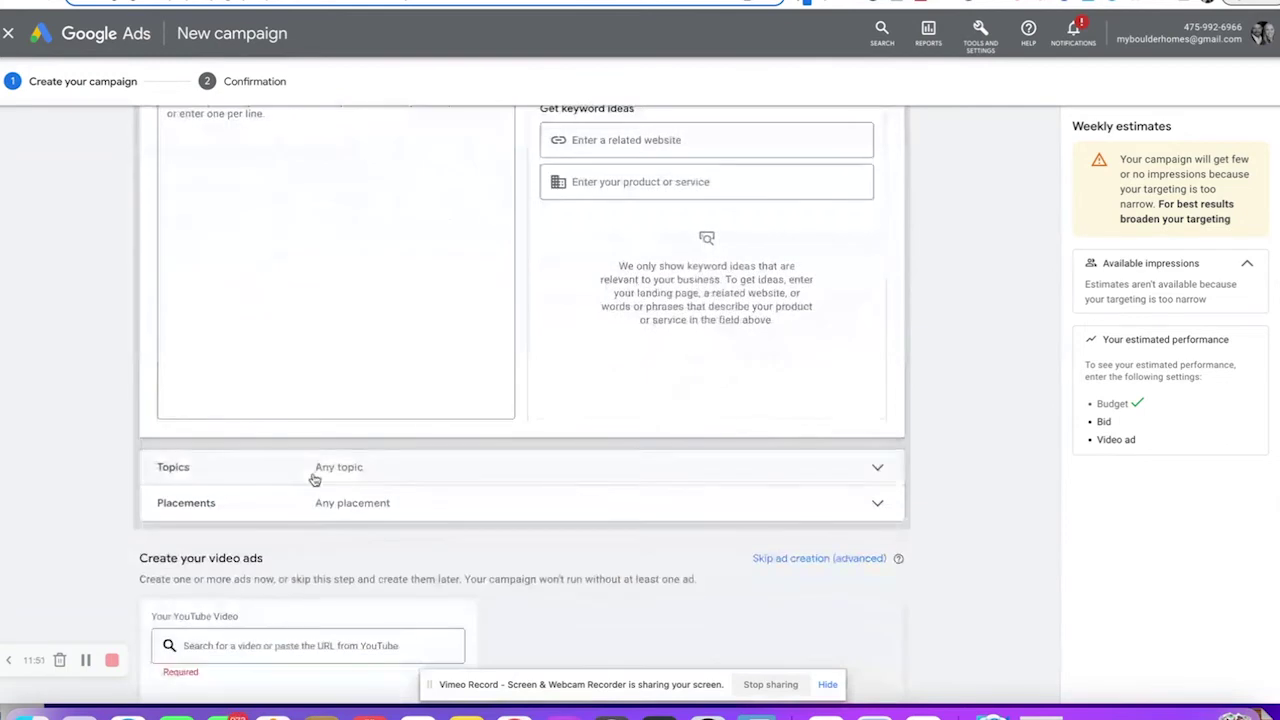
- Expand the topics targeting, search for "real estate" and add the Real Estate Listings topic
left_click(246, 482)
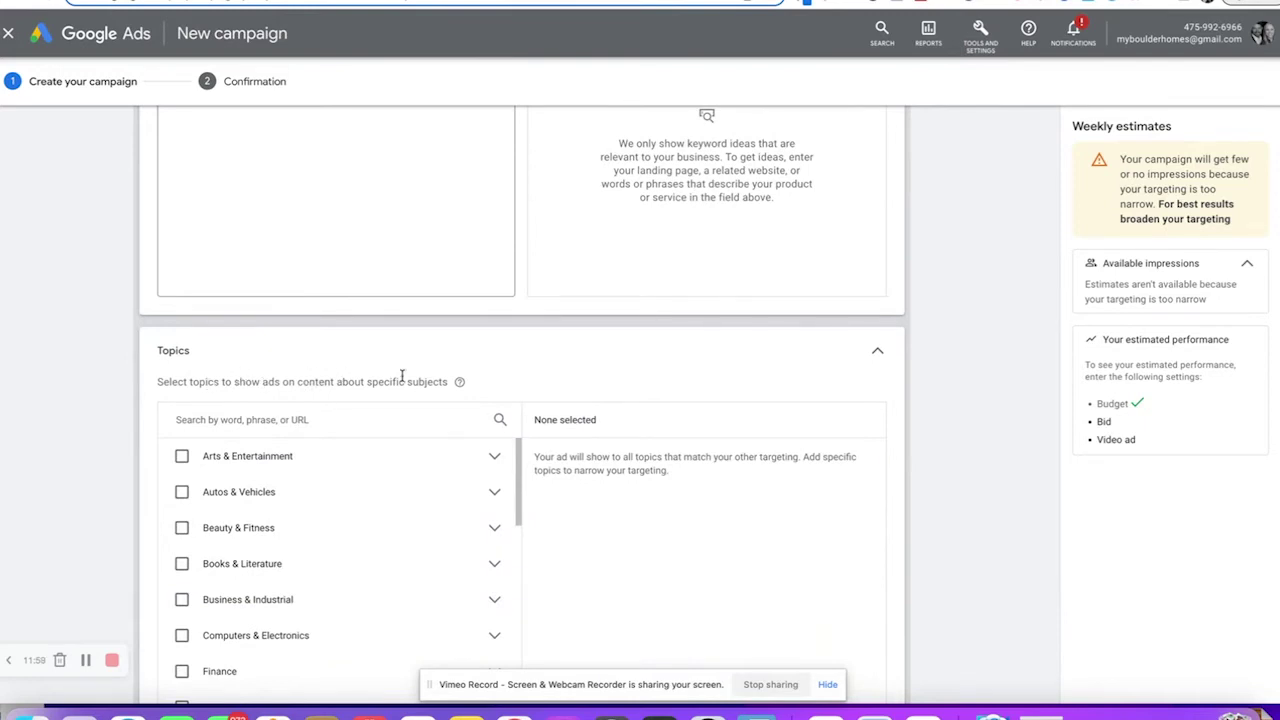
scroll(402, 376, "down", 1)
scroll(478, 350, "down", 1)
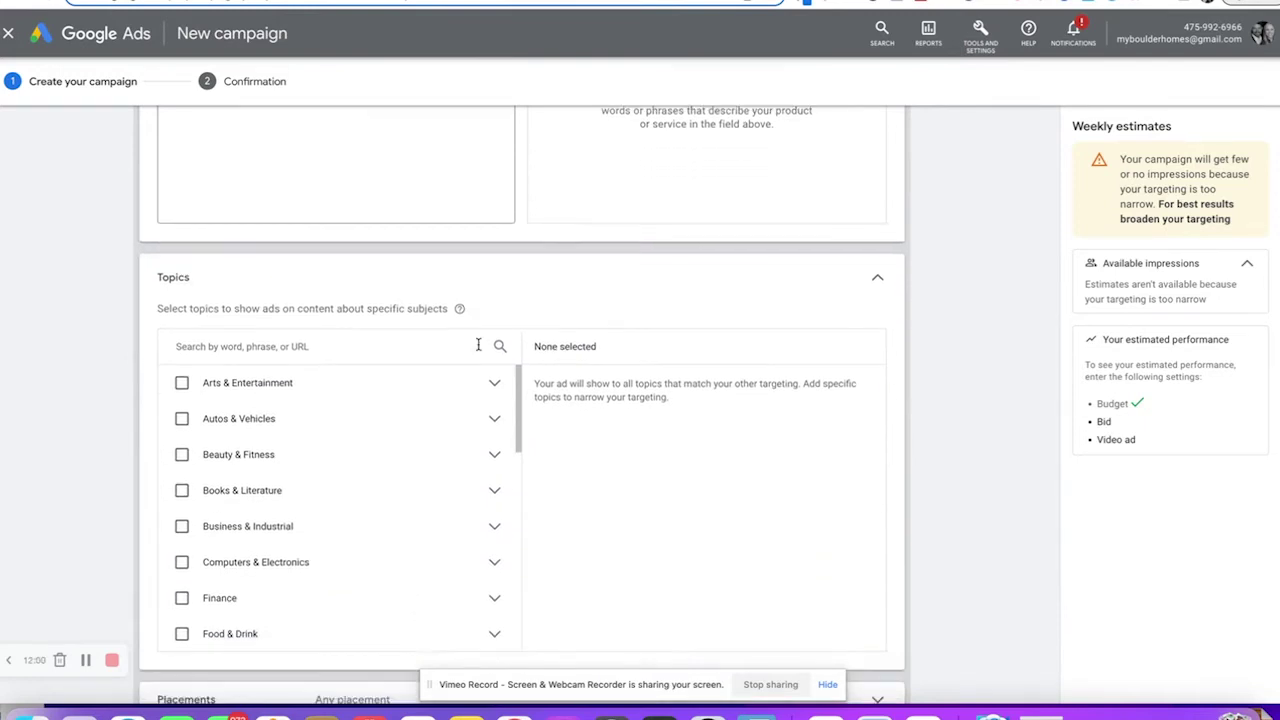
left_click(269, 343)
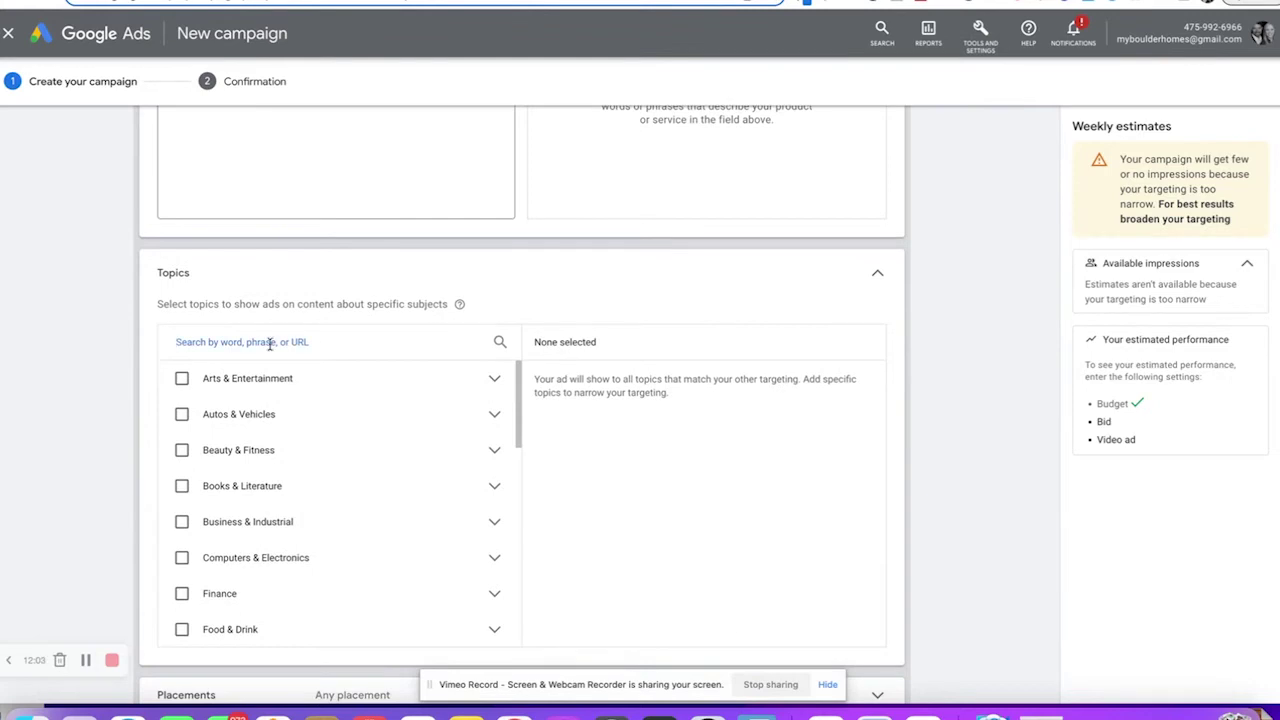
type("real estate")
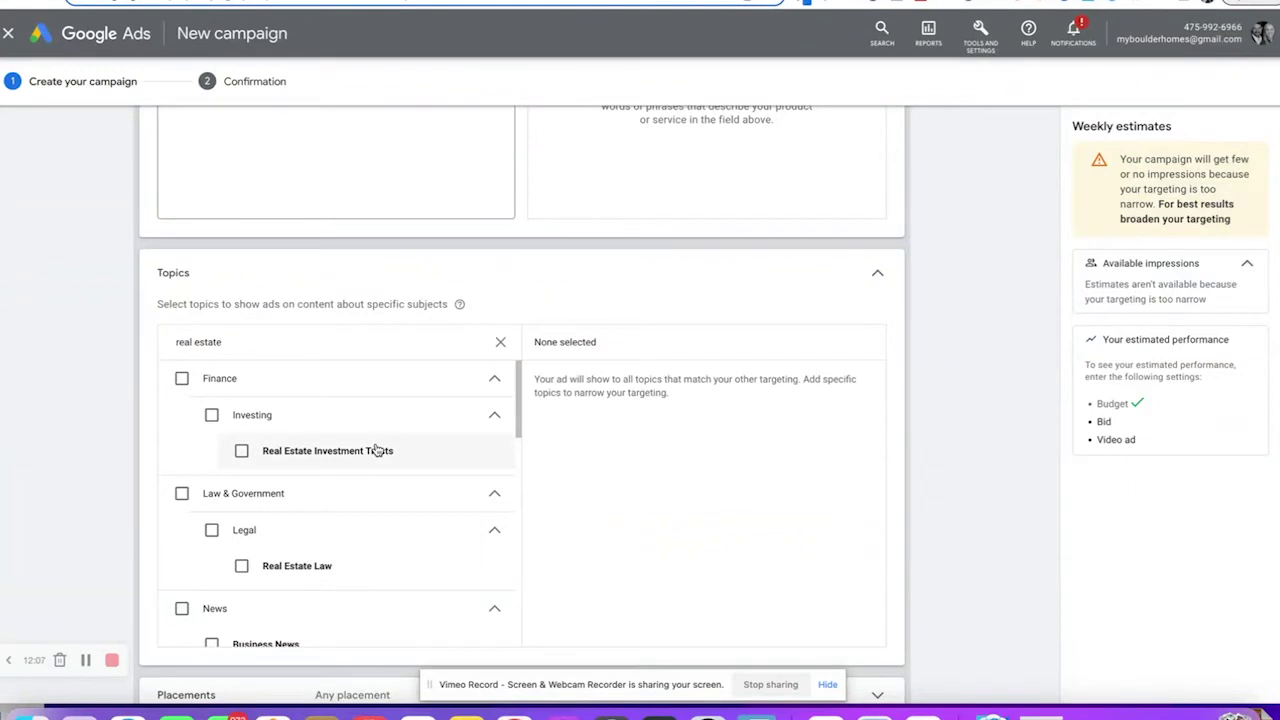
scroll(305, 437, "down", 2)
scroll(309, 438, "down", 5)
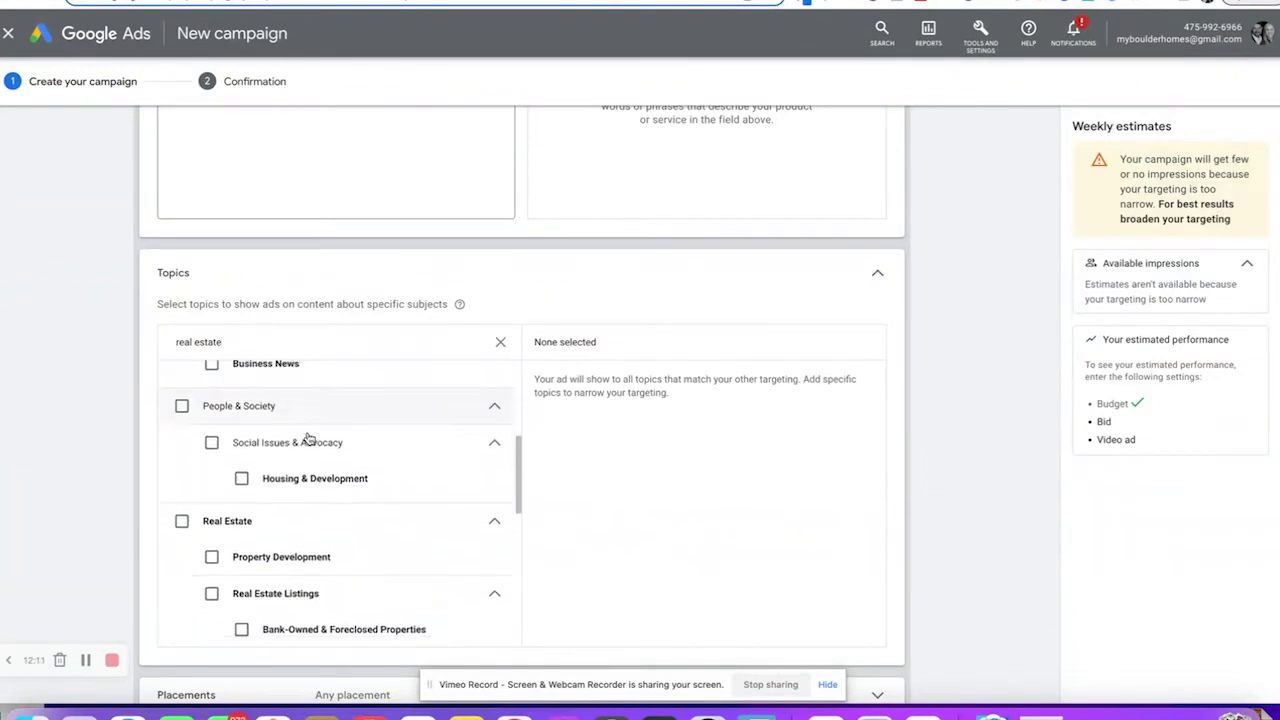
scroll(307, 442, "down", 2)
scroll(277, 542, "down", 1)
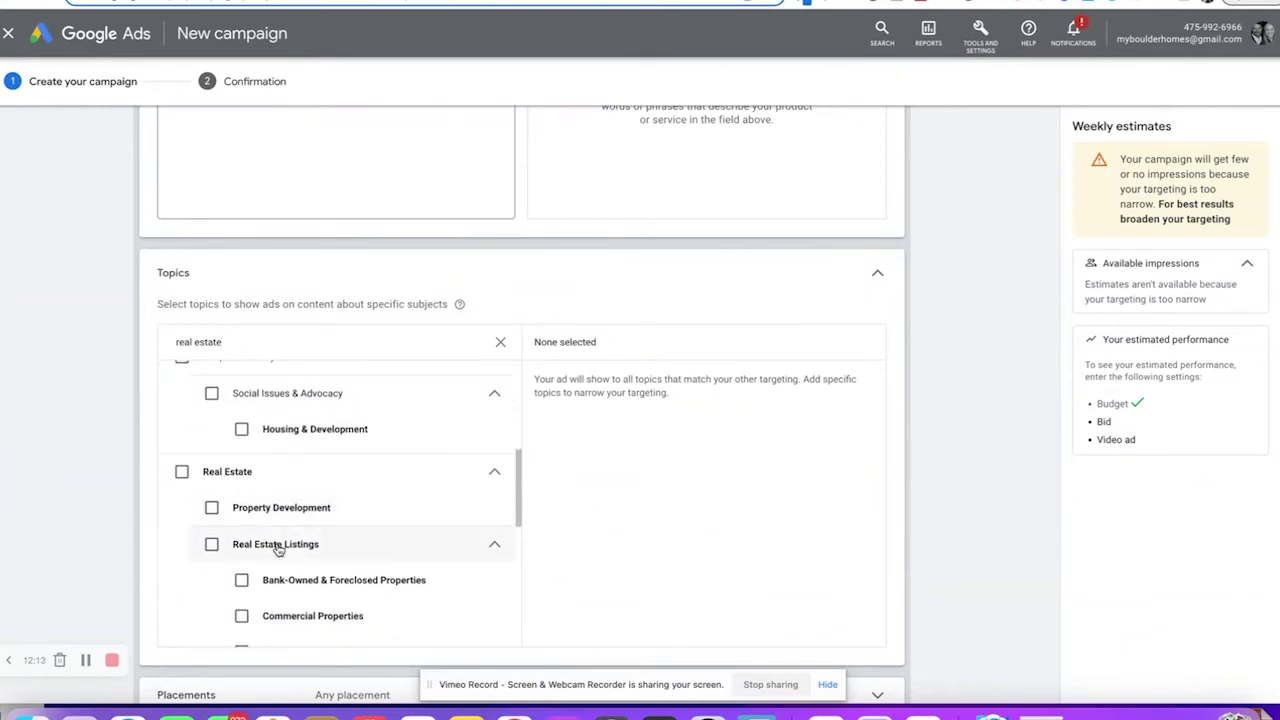
scroll(278, 548, "down", 2)
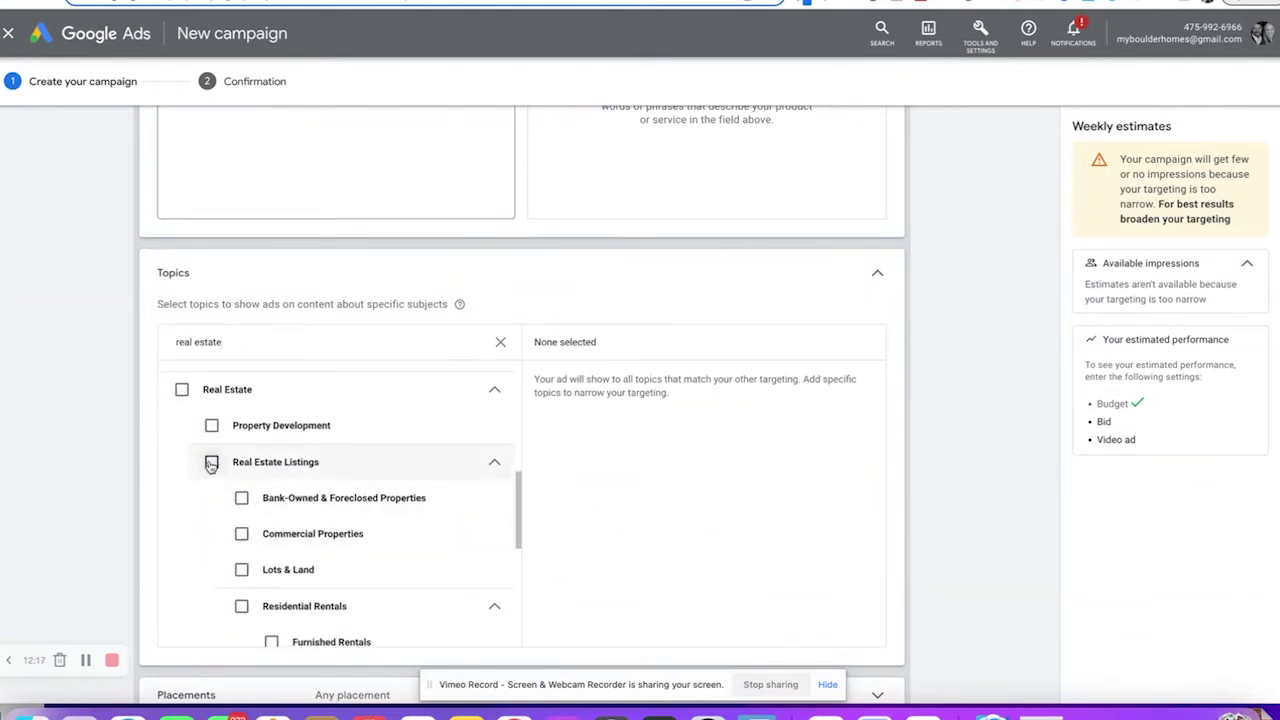
left_click(211, 463)
- Add the Real Estate Agencies topic from the Real Estate Services group
scroll(277, 486, "down", 2)
scroll(281, 489, "down", 3)
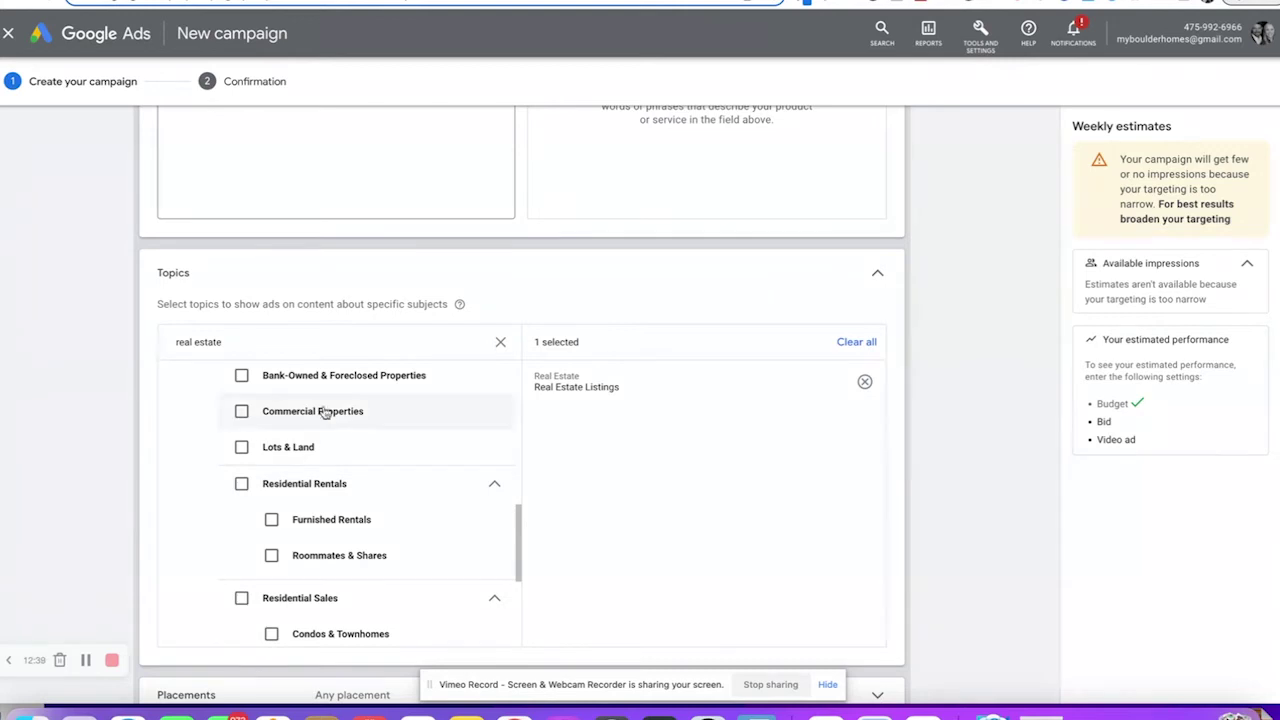
scroll(331, 412, "down", 2)
scroll(333, 413, "down", 4)
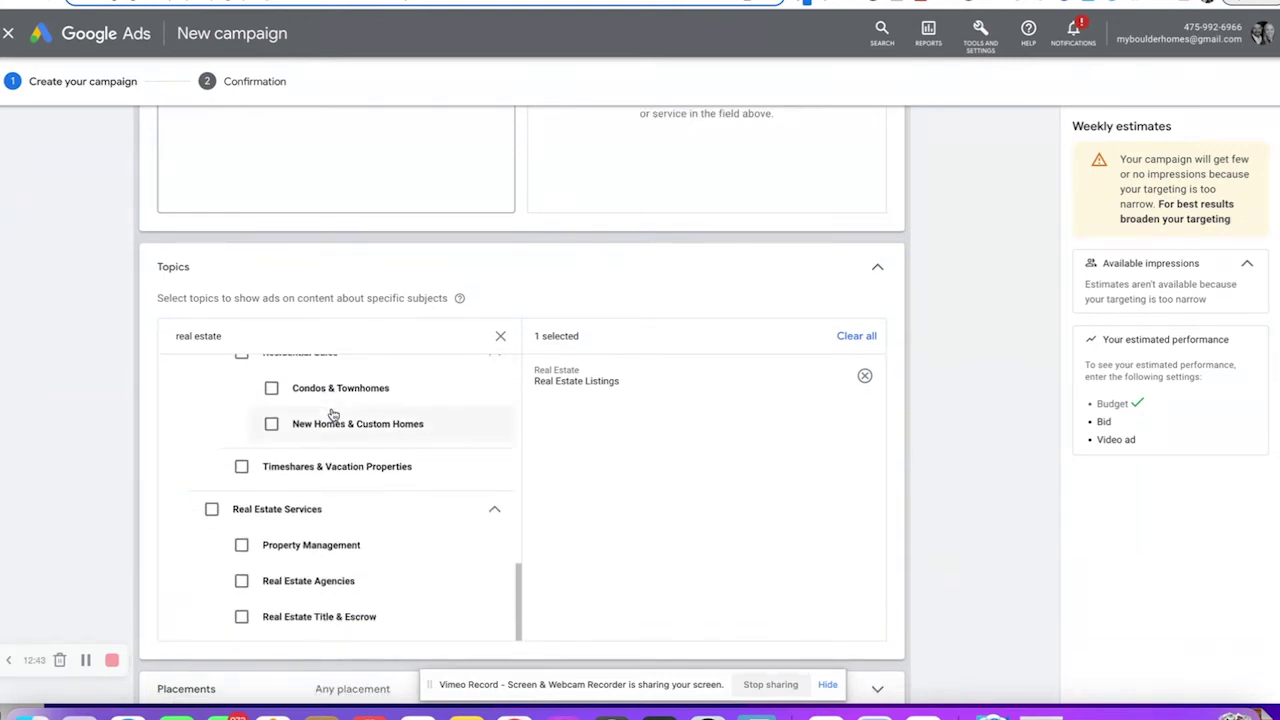
scroll(323, 527, "down", 1)
left_click(235, 522)
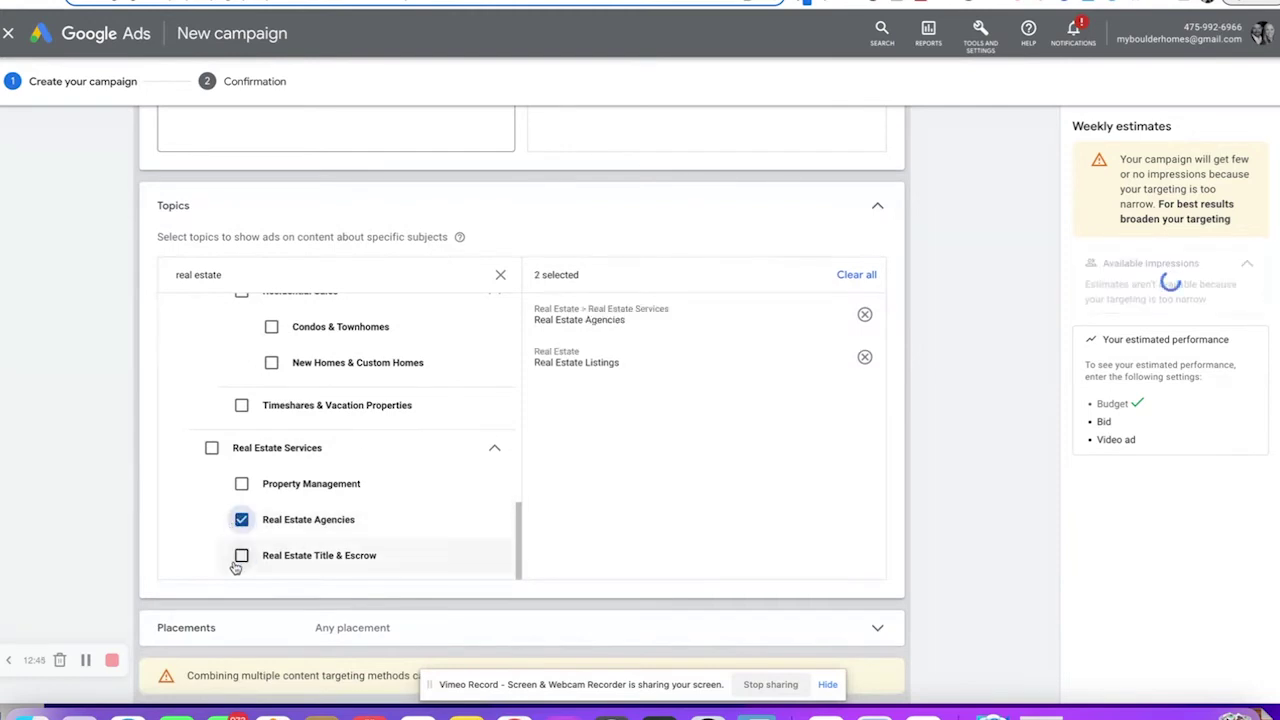
- Expand the placements targeting and examine the YouTube channels, YouTube videos and video lineups options
scroll(420, 450, "down", 2)
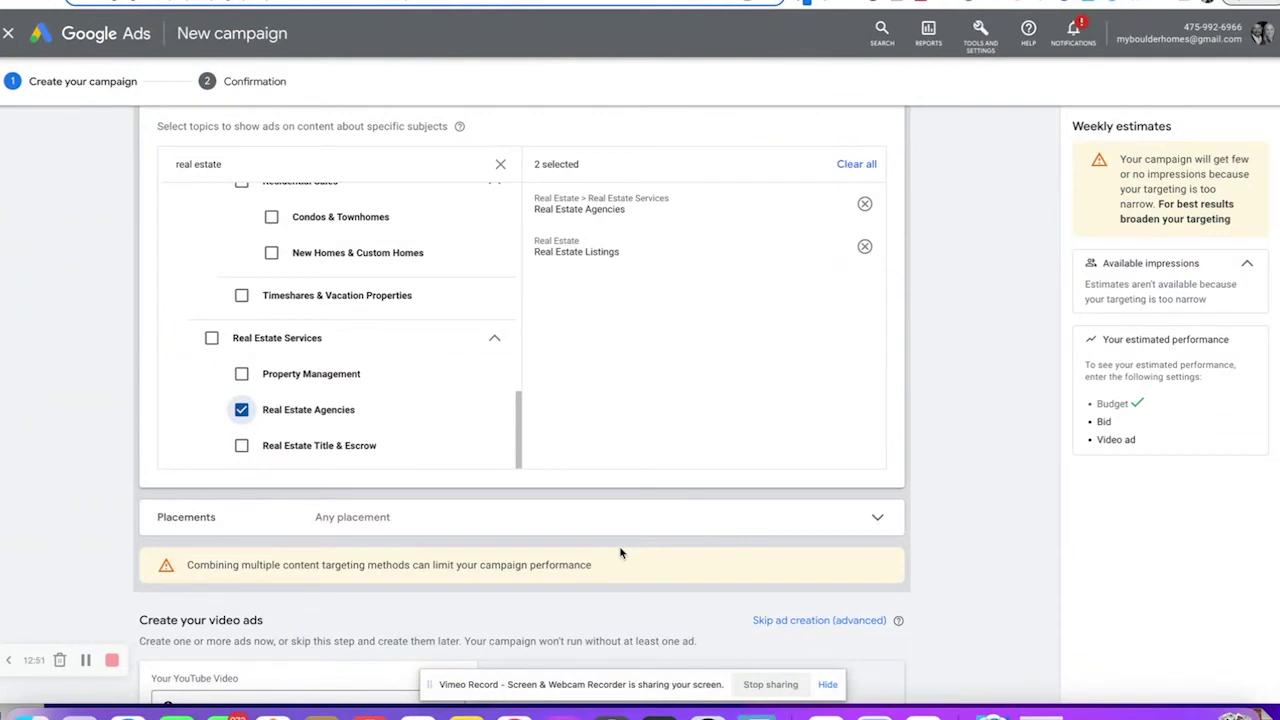
left_click(735, 530)
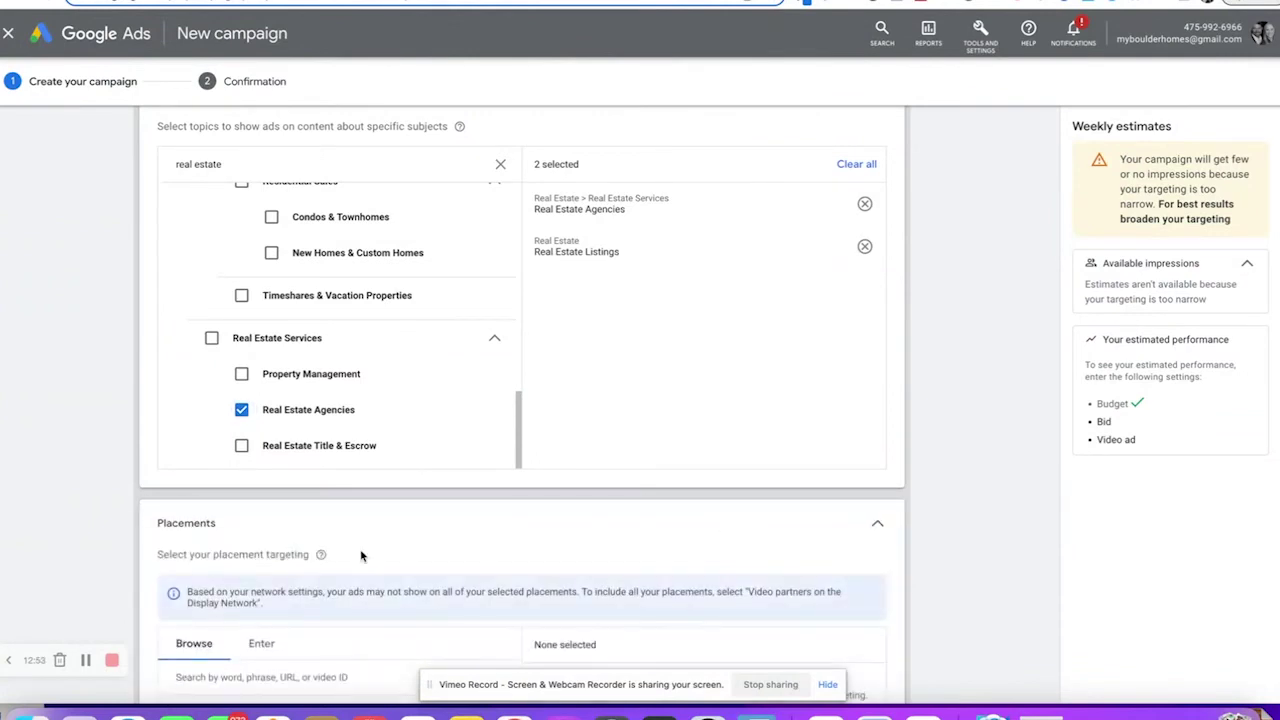
scroll(361, 556, "down", 5)
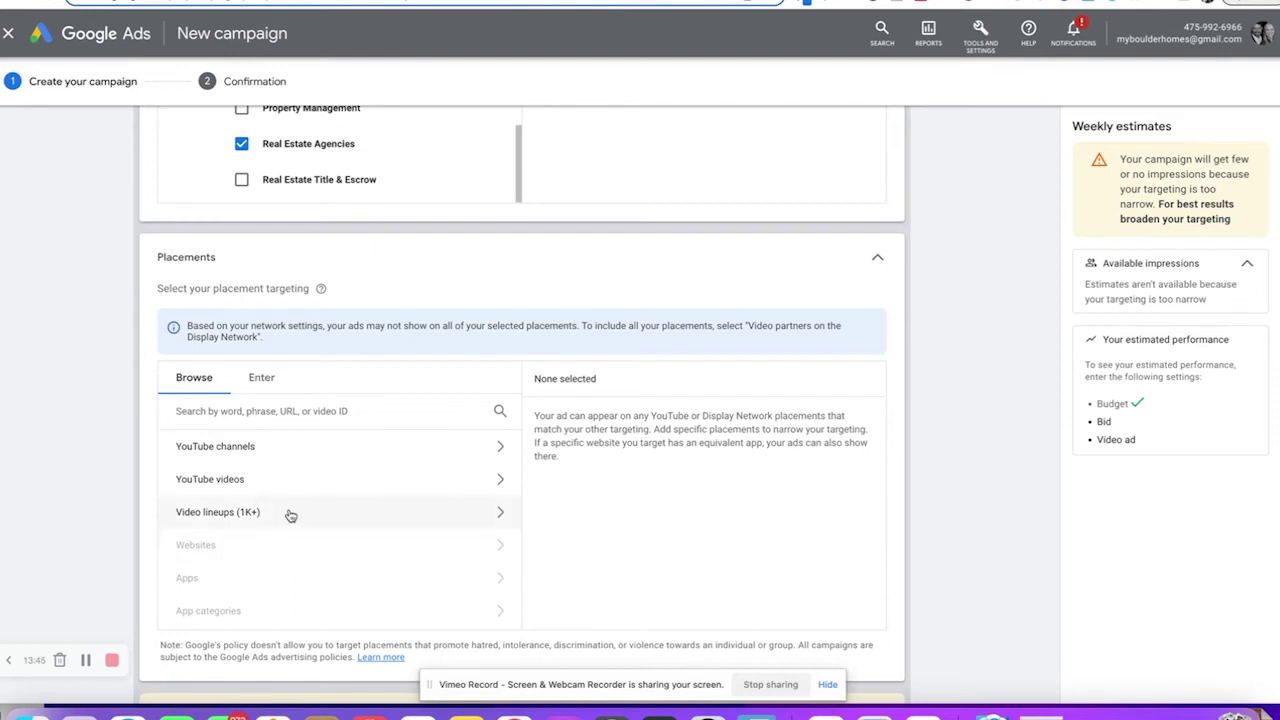
scroll(290, 515, "down", 3)
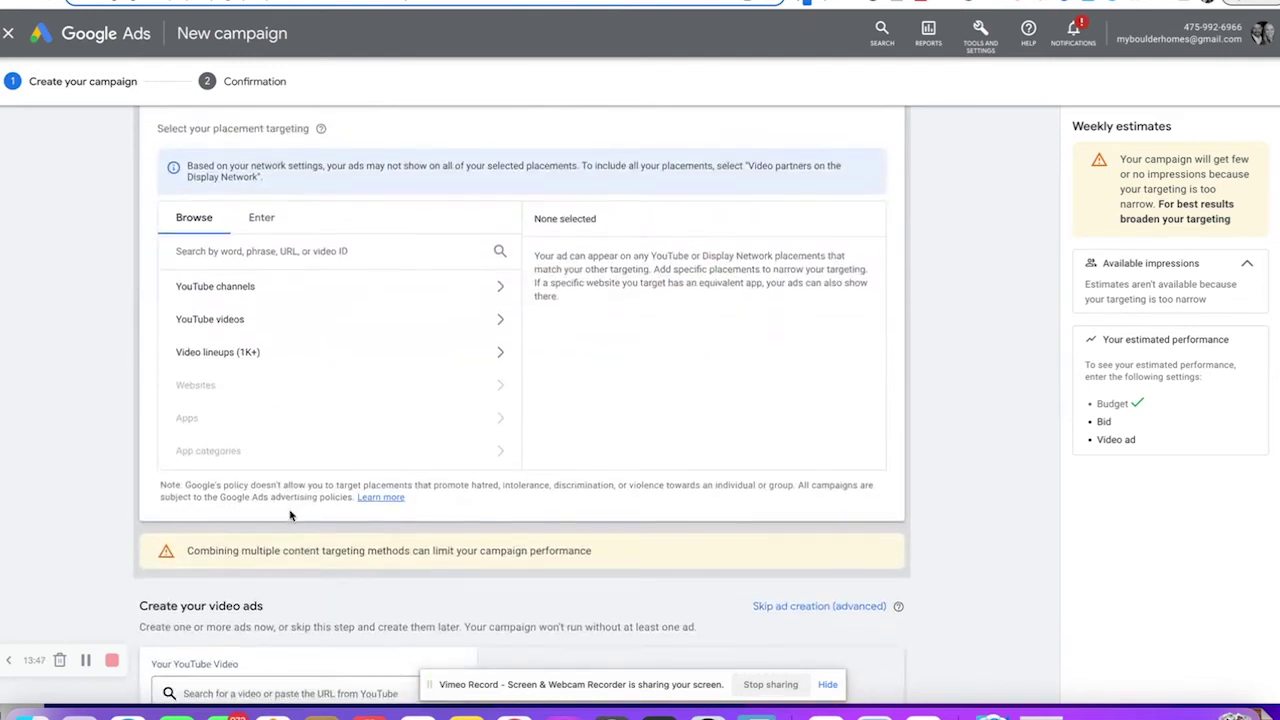
- Paste the YouTube link of the "Get an Instant Cash Offer on your..." video as the ad's video
scroll(290, 515, "down", 5)
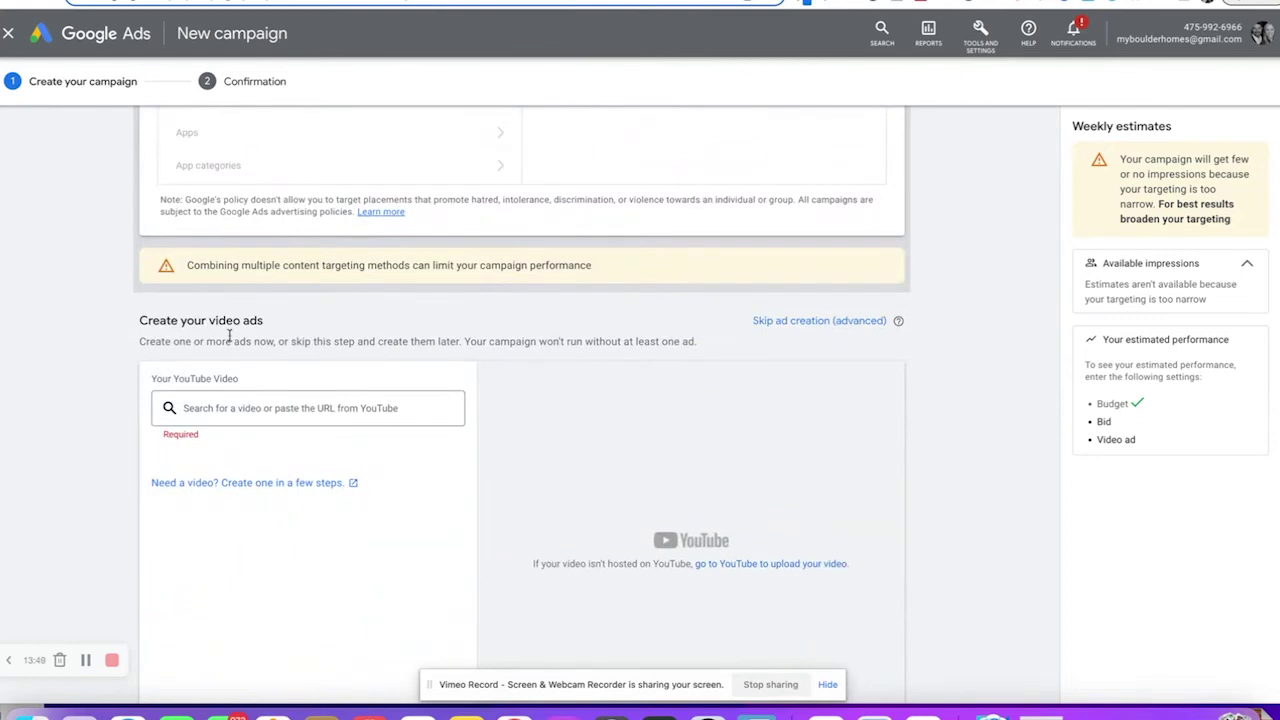
scroll(230, 340, "down", 2)
scroll(230, 341, "down", 3)
scroll(229, 337, "up", 4)
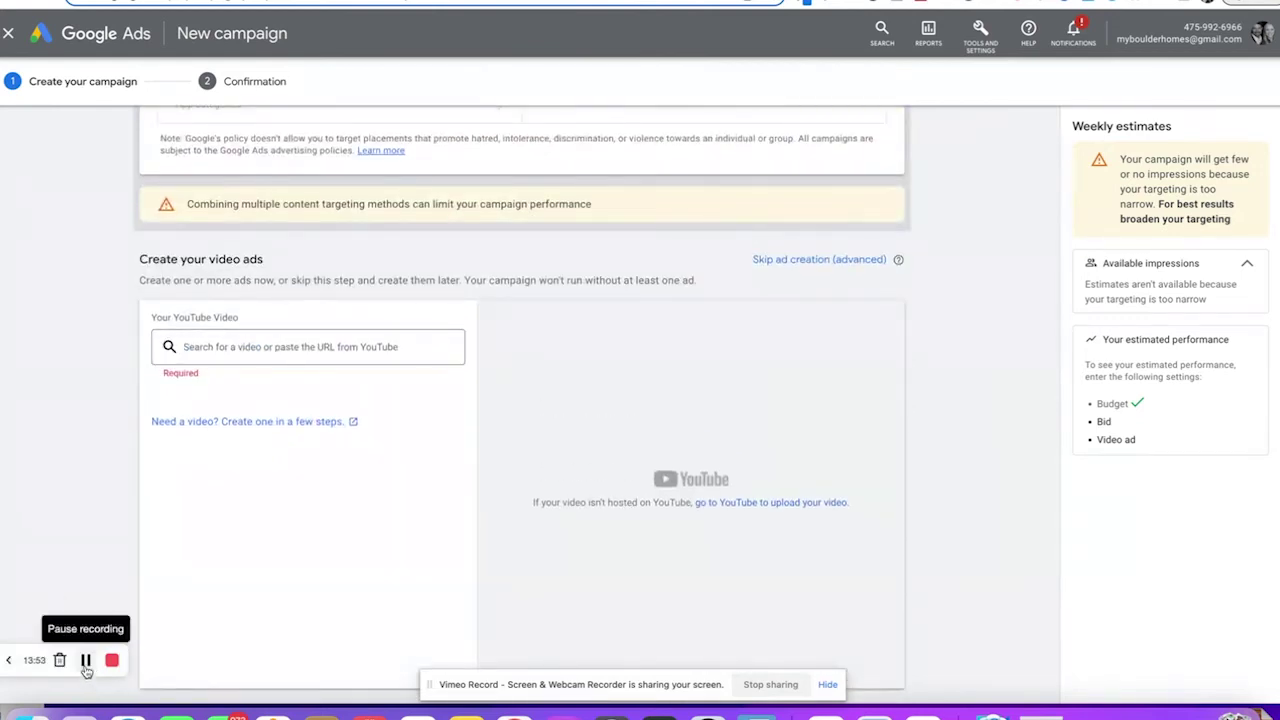
left_click(284, 348)
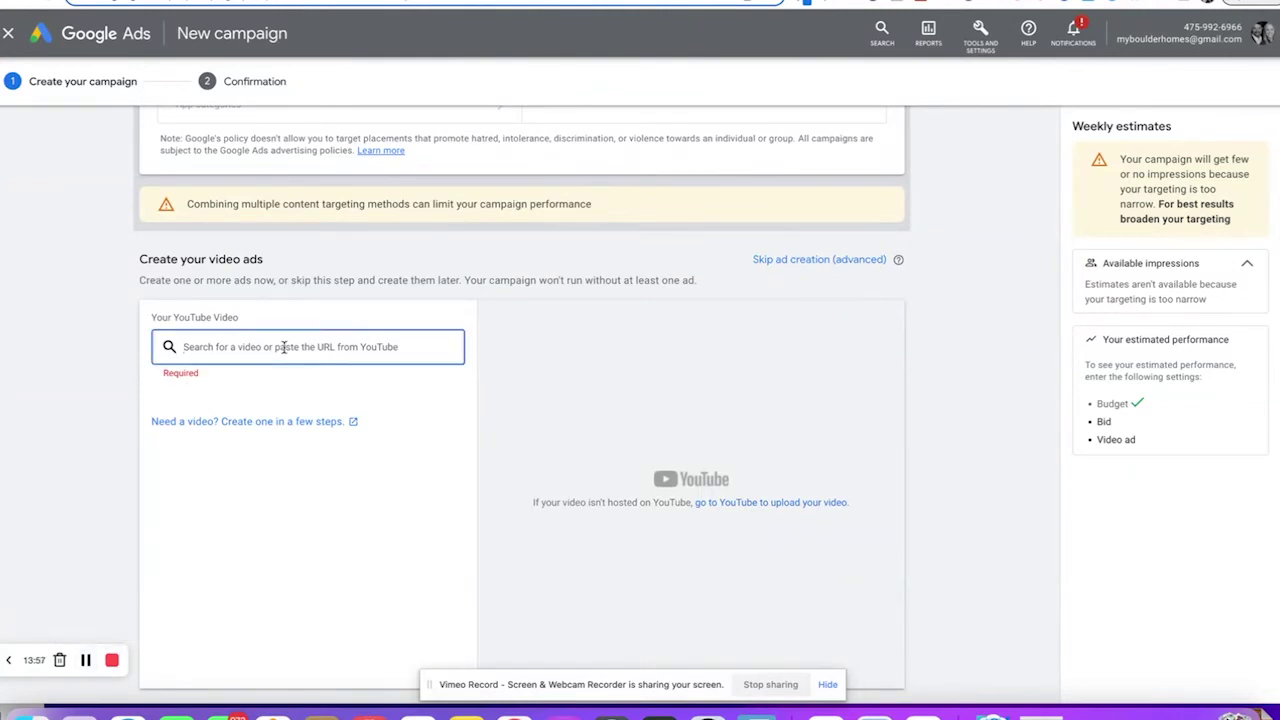
key("super+v")
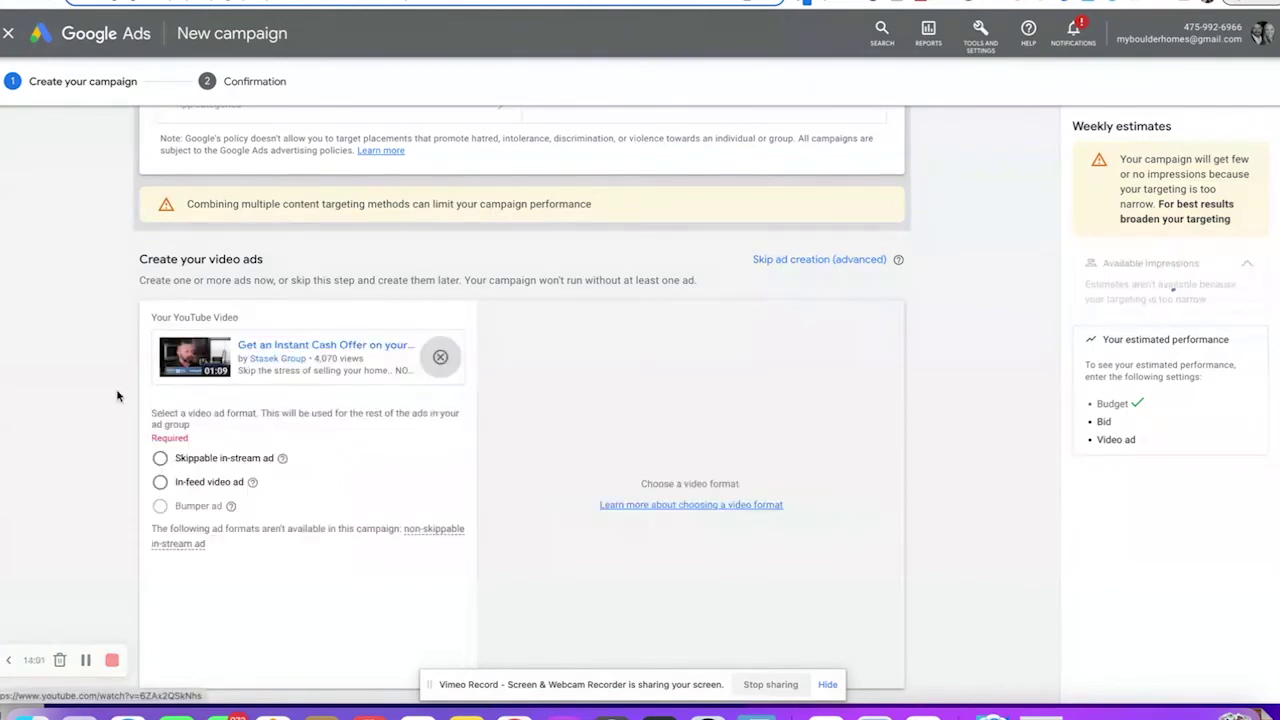
- Read the ad format descriptions and choose the skippable in-stream ad format
scroll(117, 396, "down", 1)
scroll(117, 396, "down", 1)
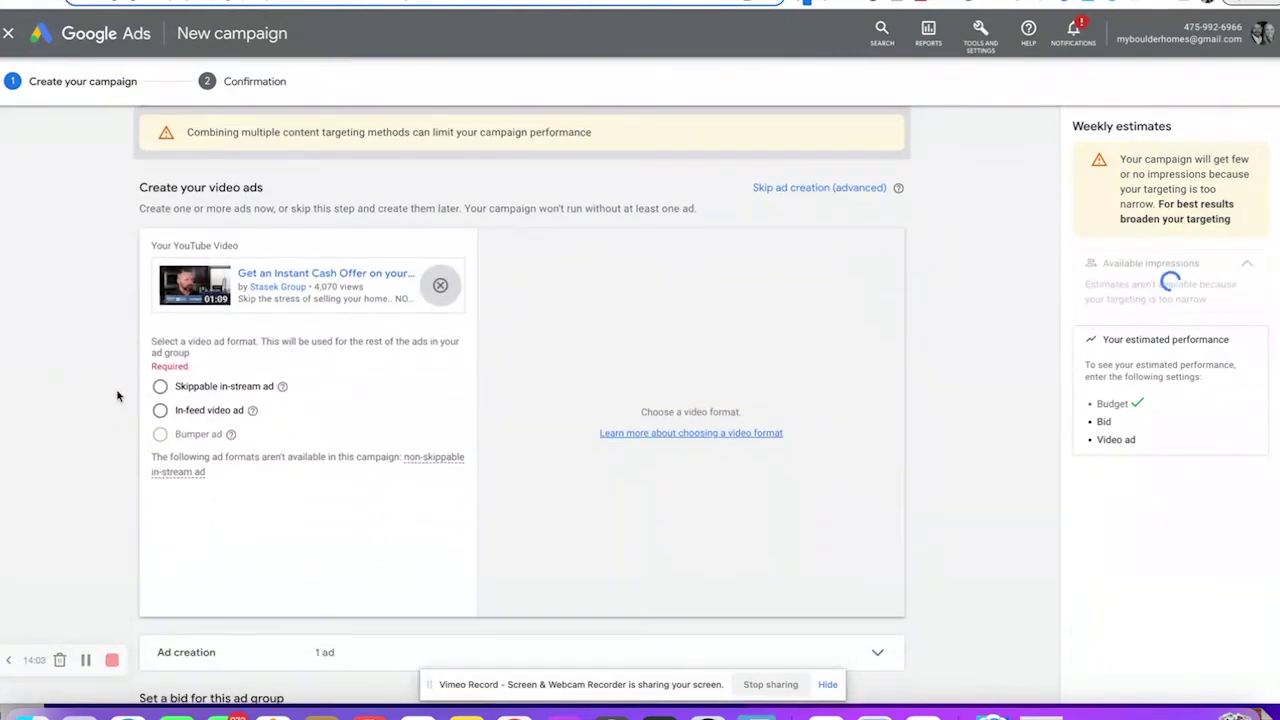
mouse_move(284, 391)
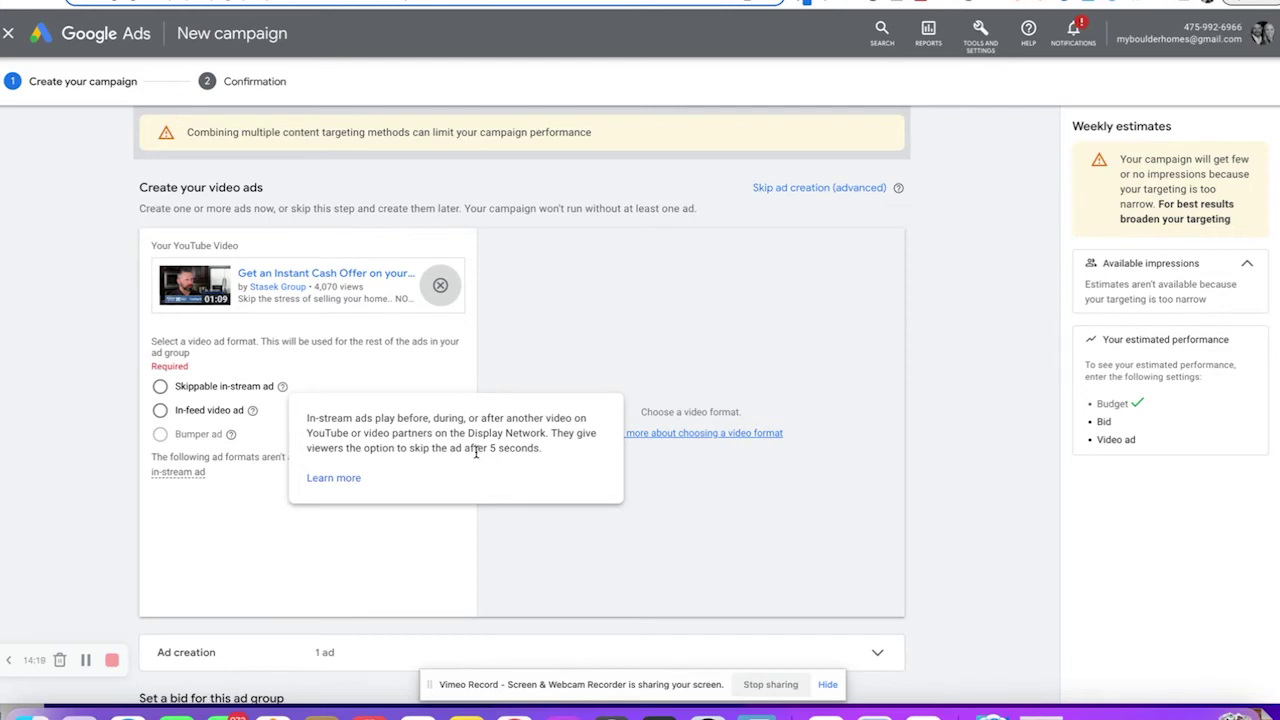
left_click(160, 388)
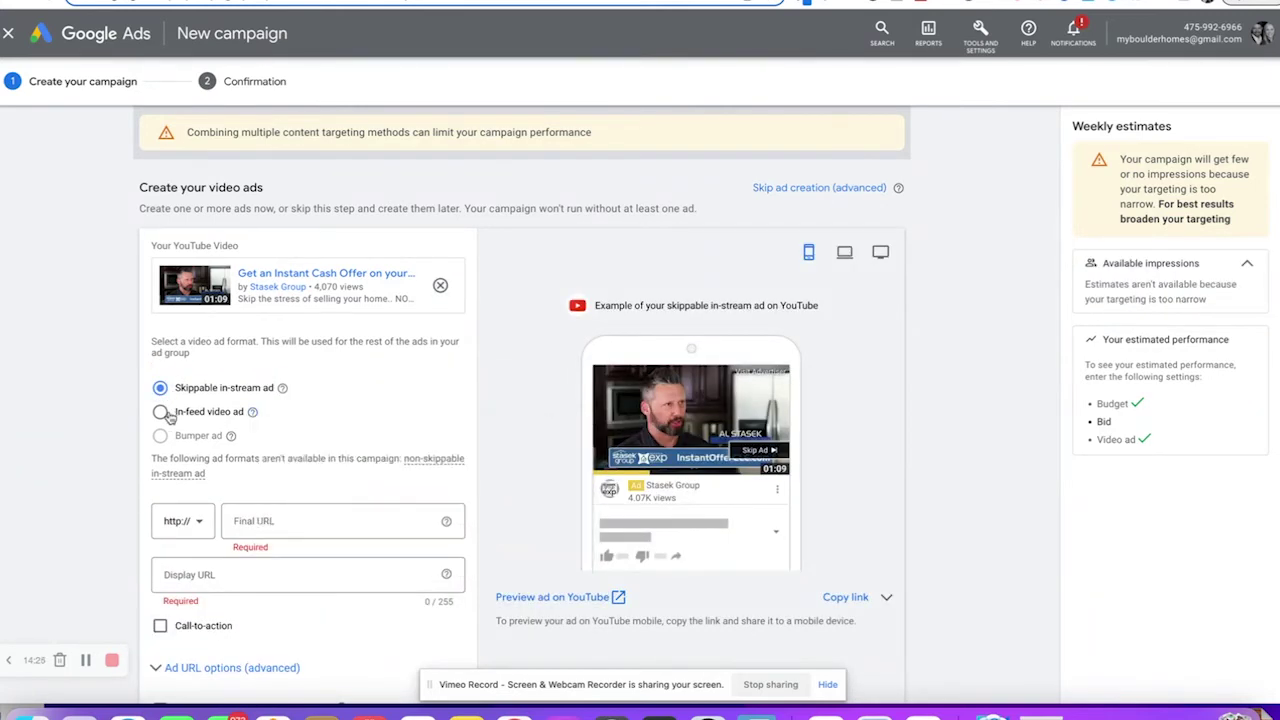
mouse_move(255, 415)
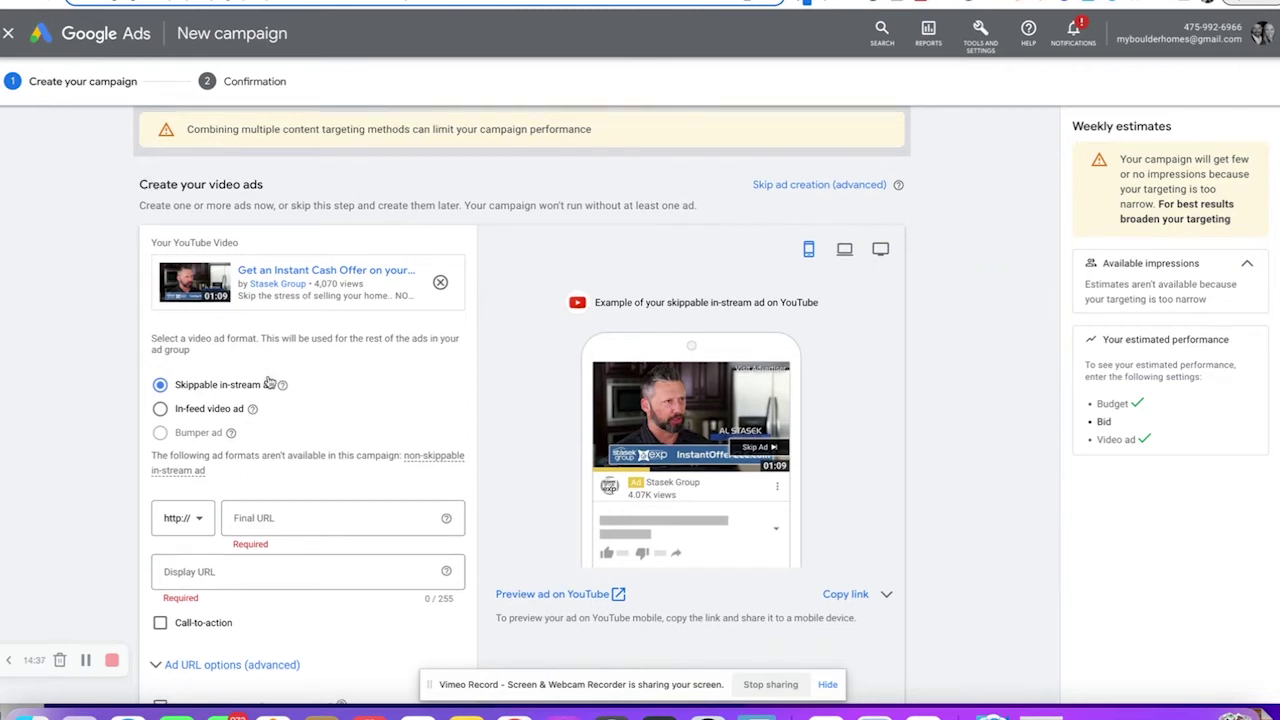
- Set the ad's final URL and display URL to instantoffercle.com
scroll(268, 381, "down", 1)
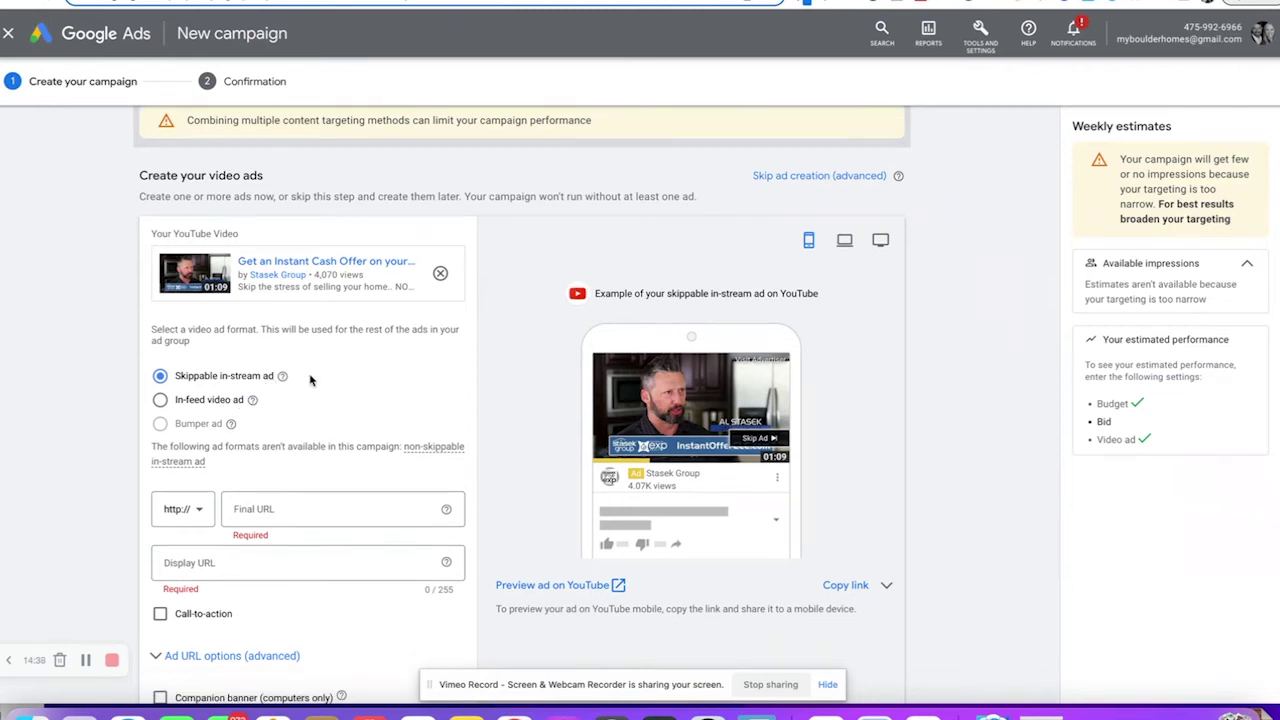
scroll(308, 374, "down", 2)
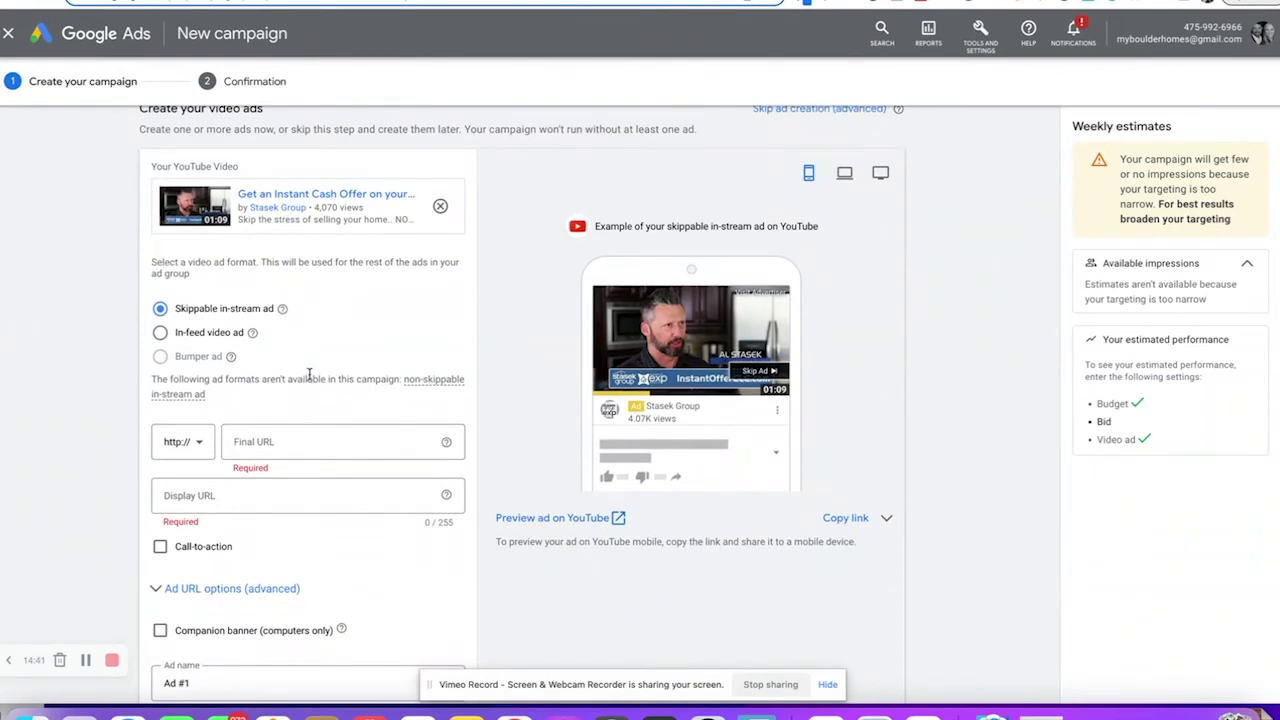
scroll(309, 374, "down", 1)
left_click(254, 417)
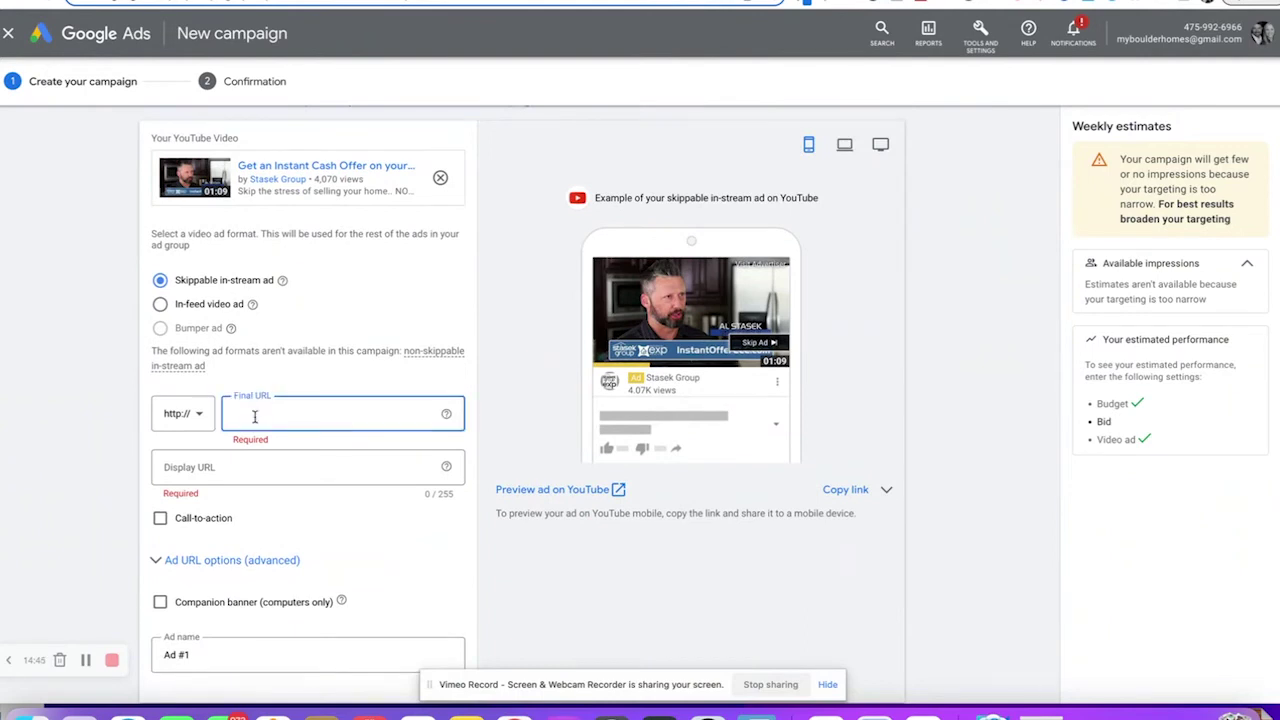
type("instan")
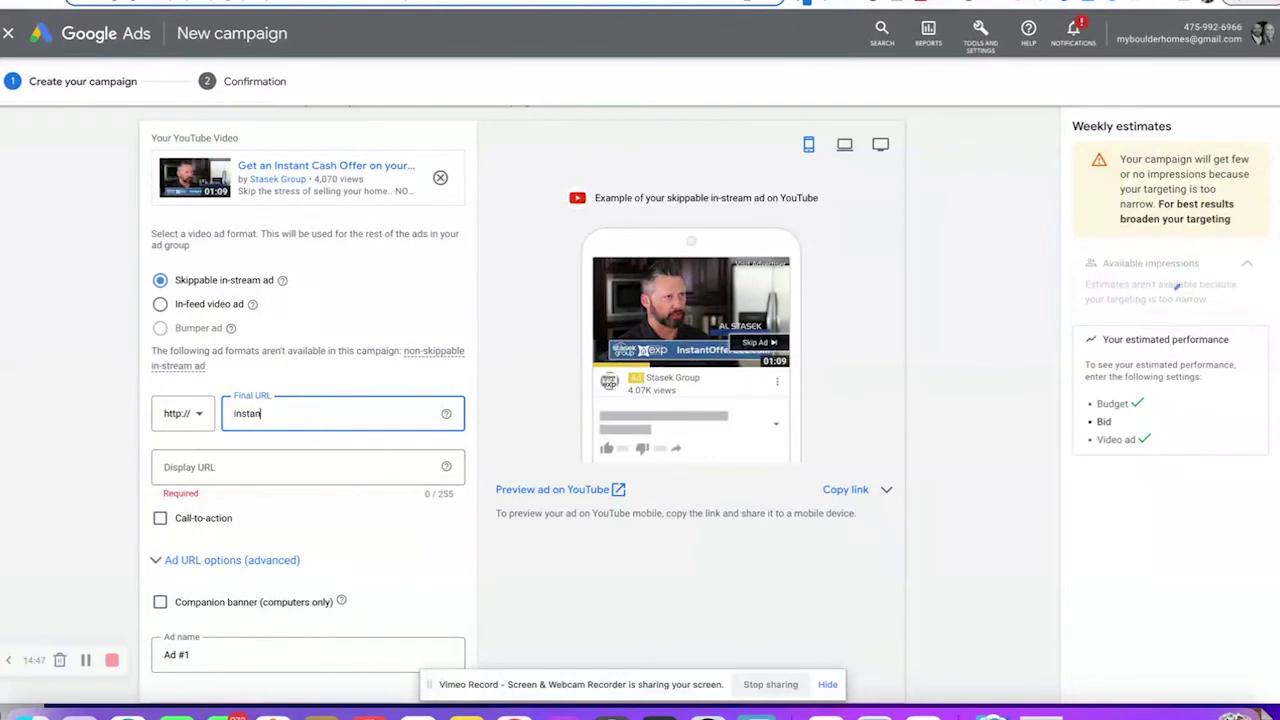
type("toffer")
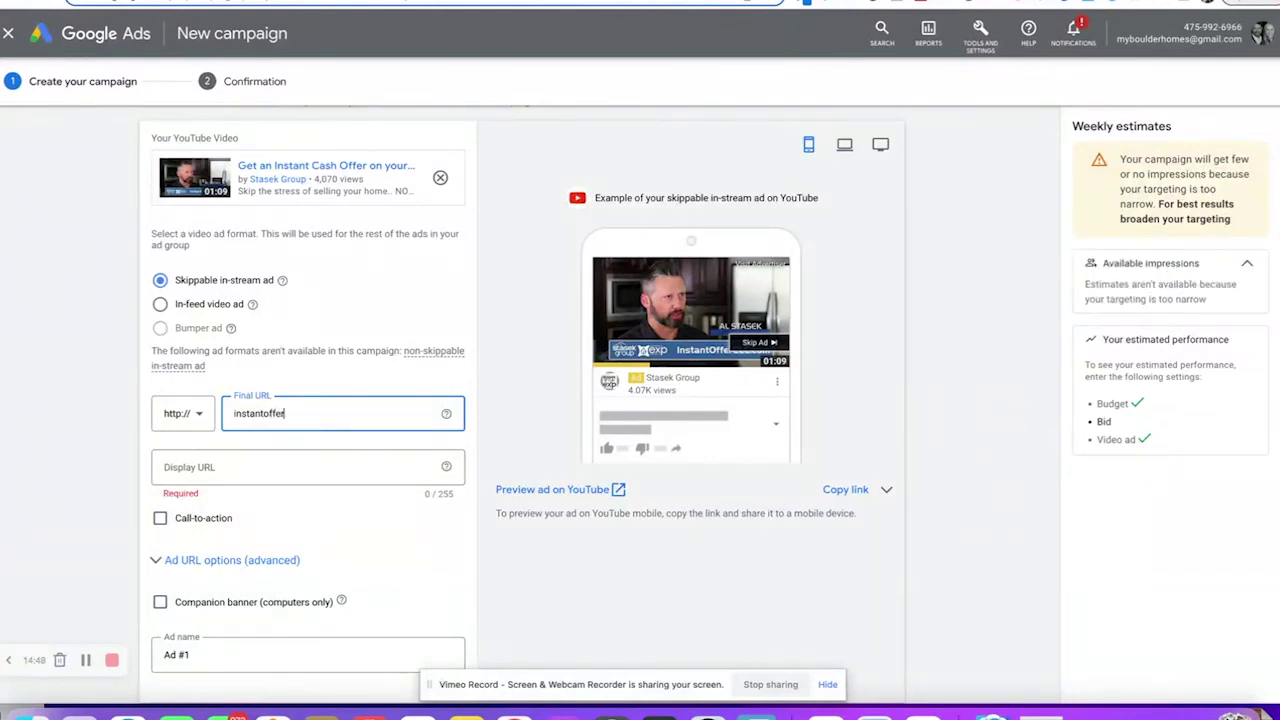
type("cle.")
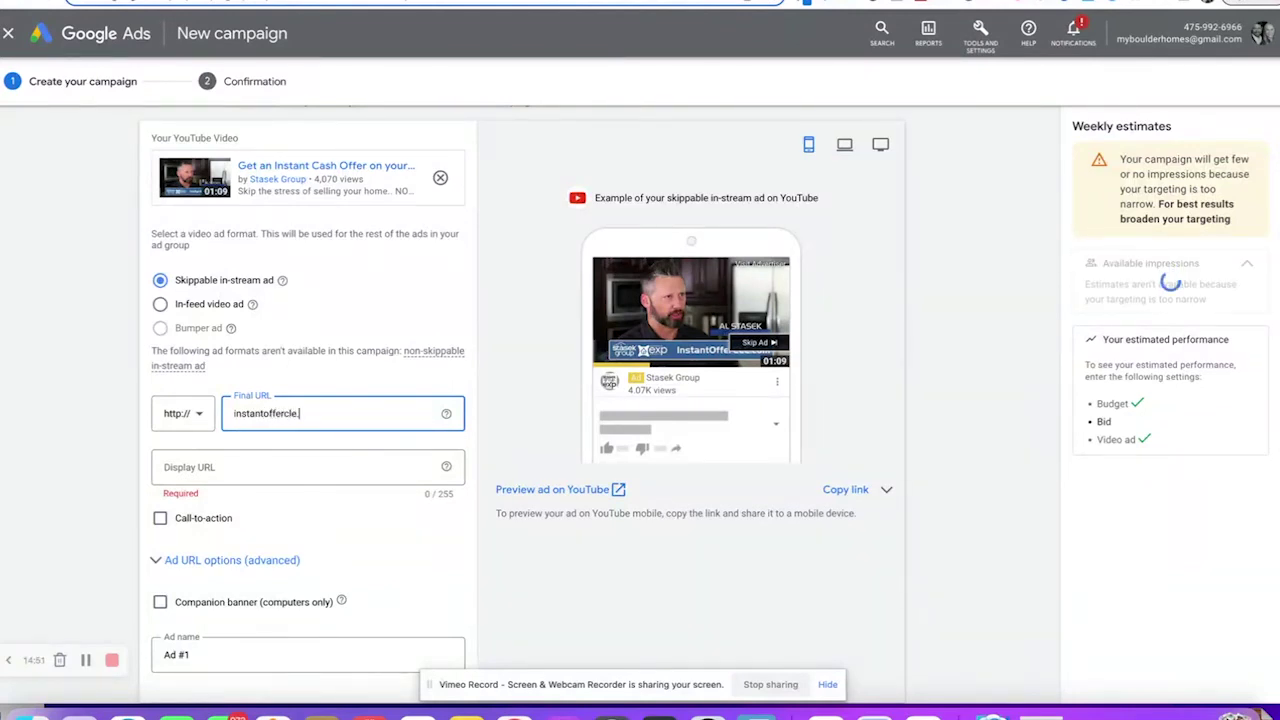
type("com")
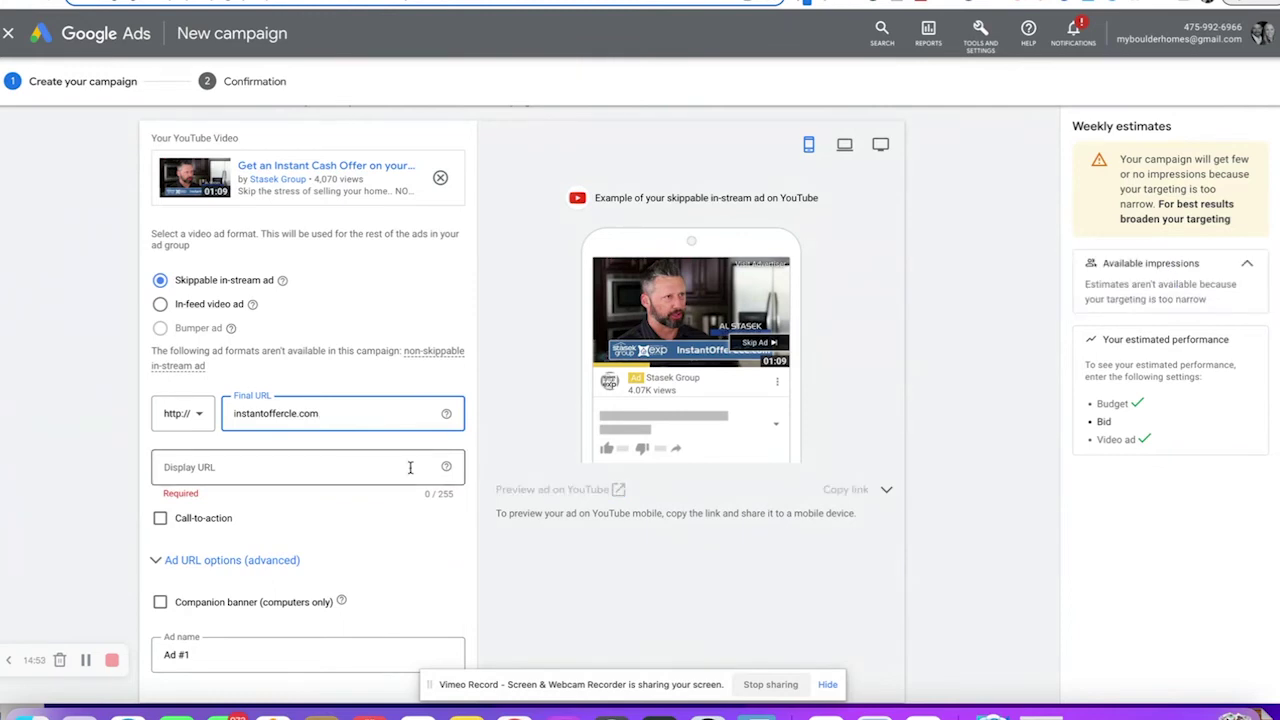
left_click(315, 472)
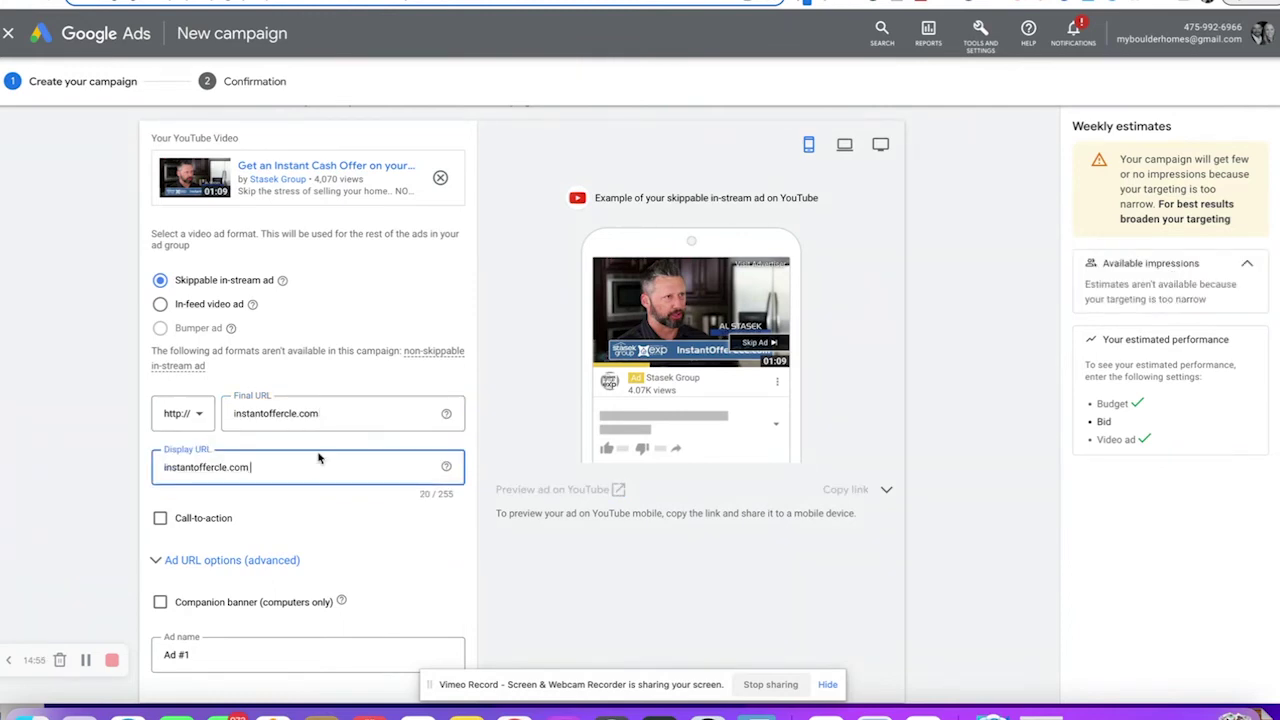
- Enable the ad's call-to-action and set it to "Learn more"
scroll(318, 458, "down", 3)
left_click(160, 411)
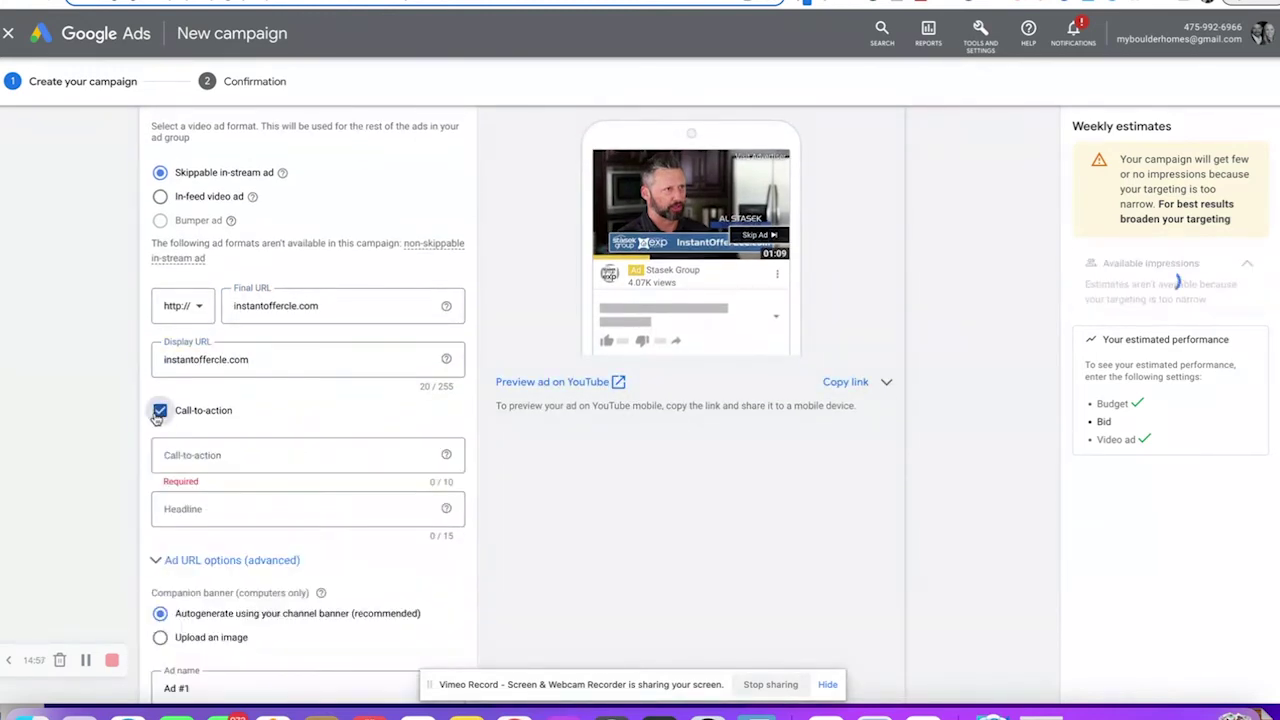
left_click(274, 460)
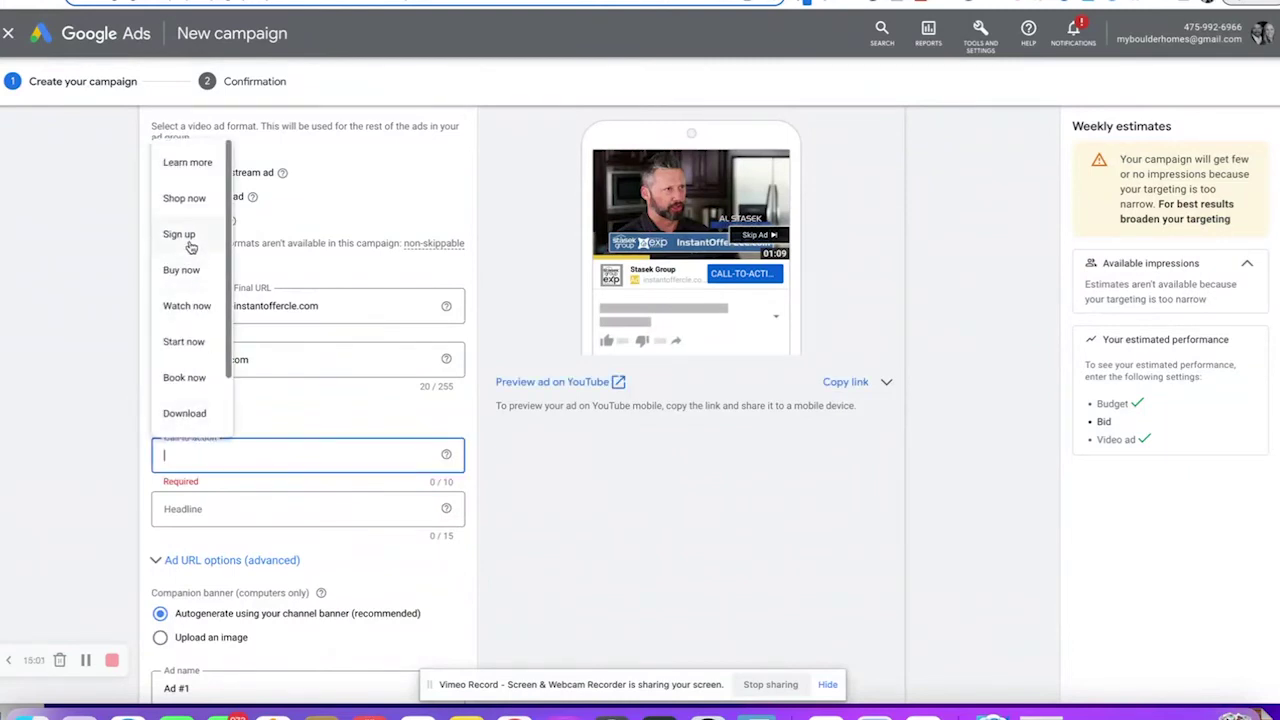
scroll(193, 365, "down", 1)
scroll(193, 365, "down", 2)
scroll(193, 364, "up", 3)
left_click(187, 163)
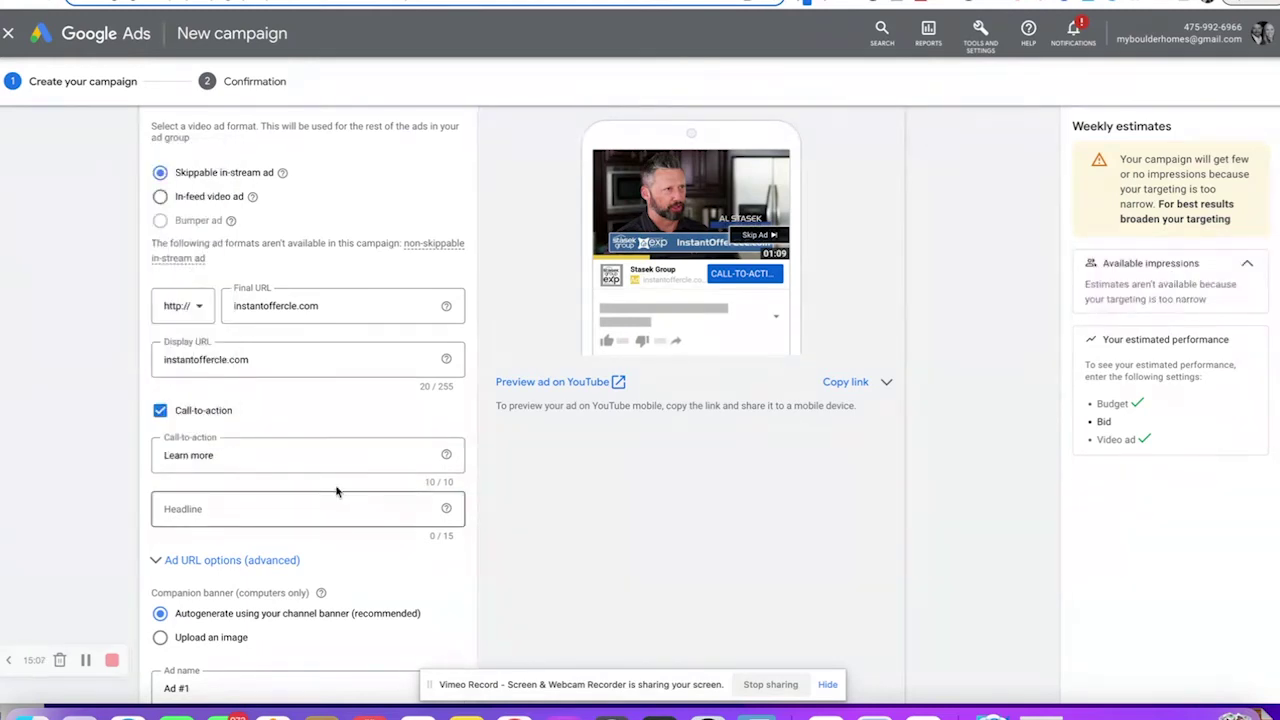
- Enter "Get Cash Offer" as the headline of the video ad's call-to-action
scroll(405, 451, "down", 1)
left_click(294, 477)
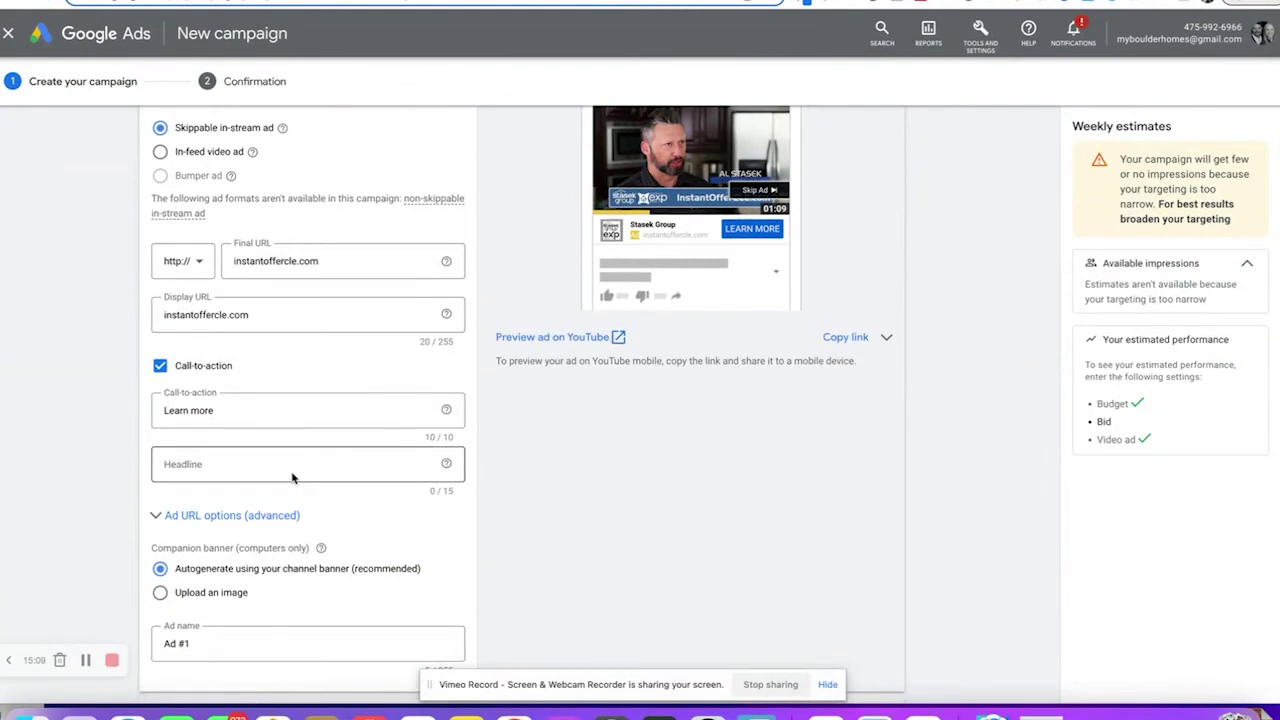
type("Get ")
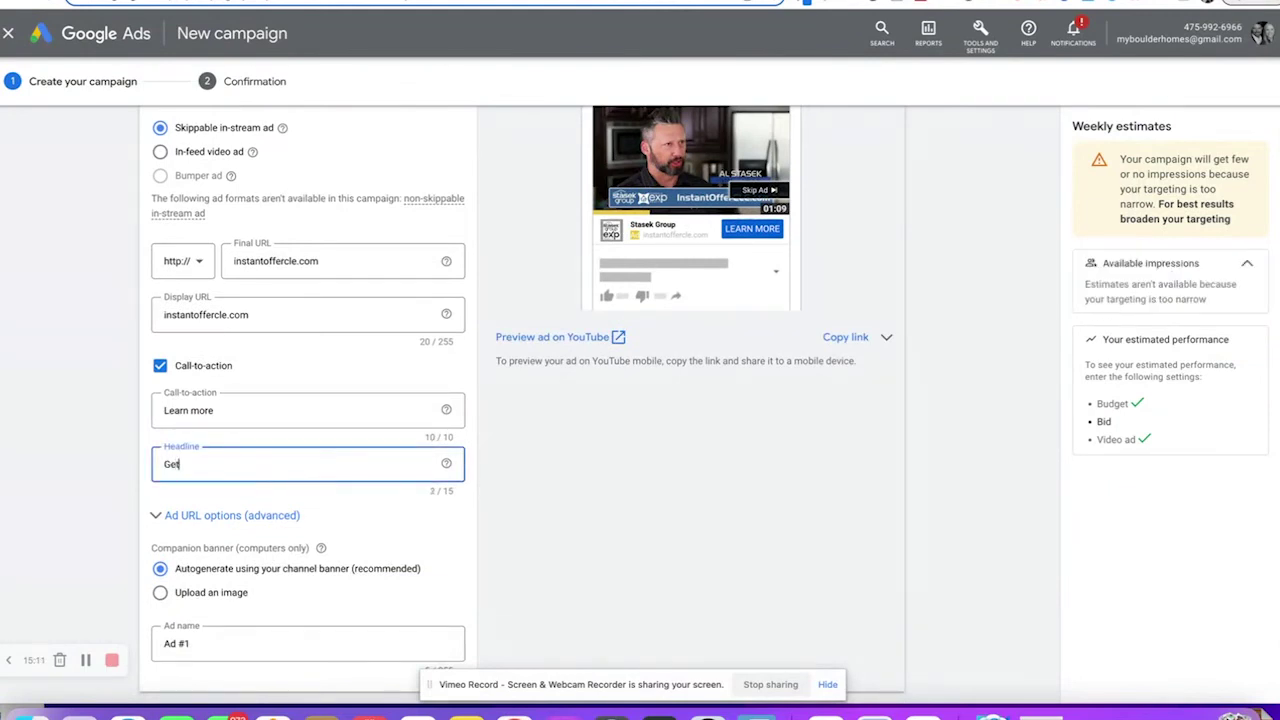
type("Cash ")
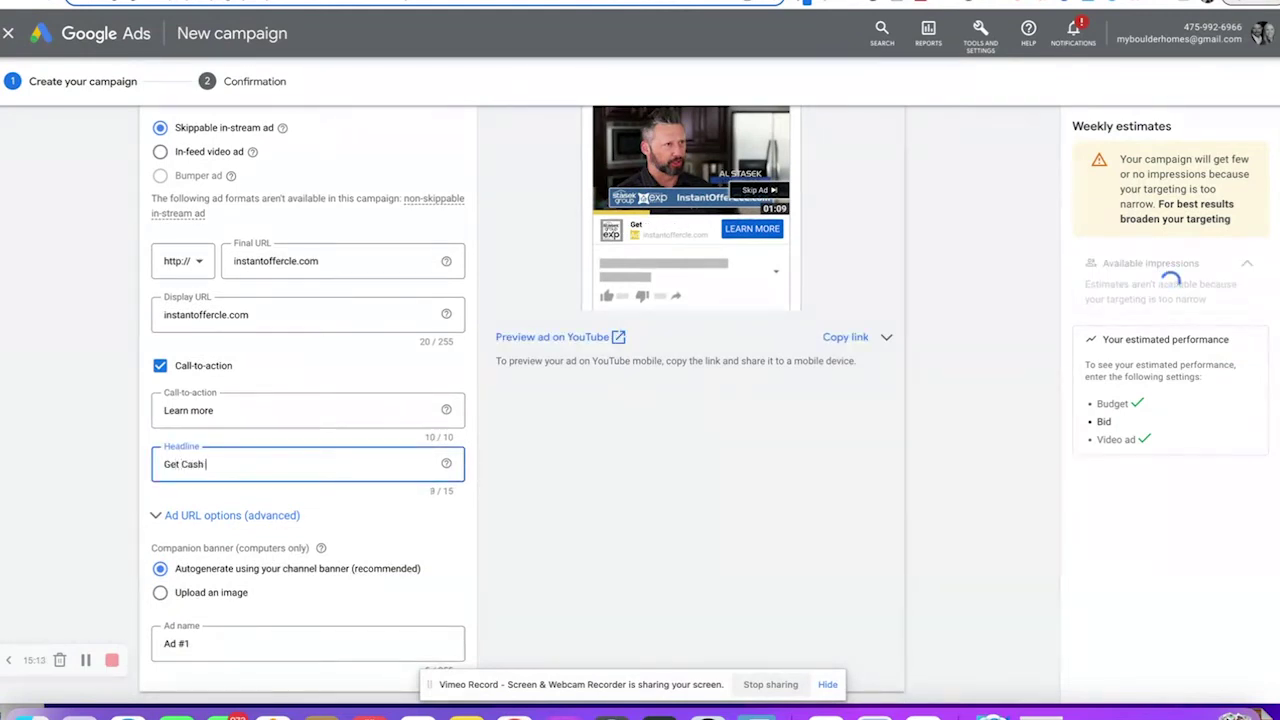
type("Offer")
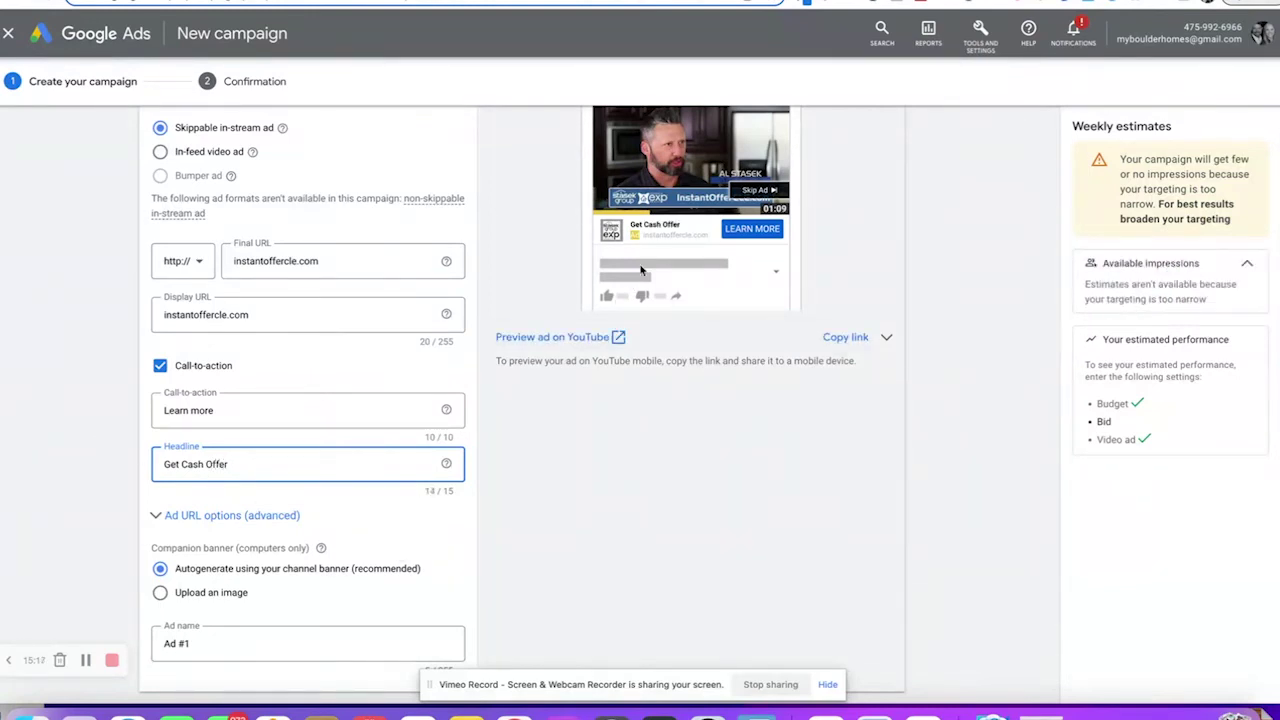
- Replace the default ad name with the two interview participants' first names followed by "Interview 30s"
scroll(409, 336, "down", 1)
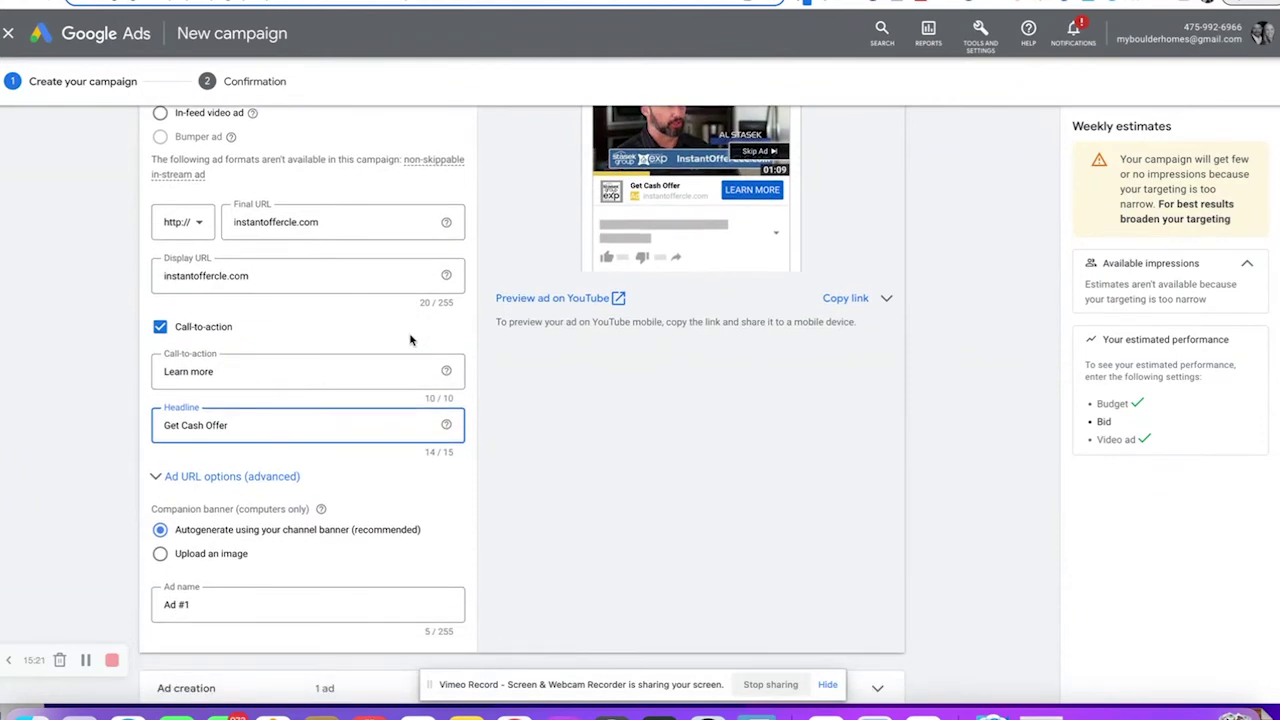
scroll(409, 336, "down", 2)
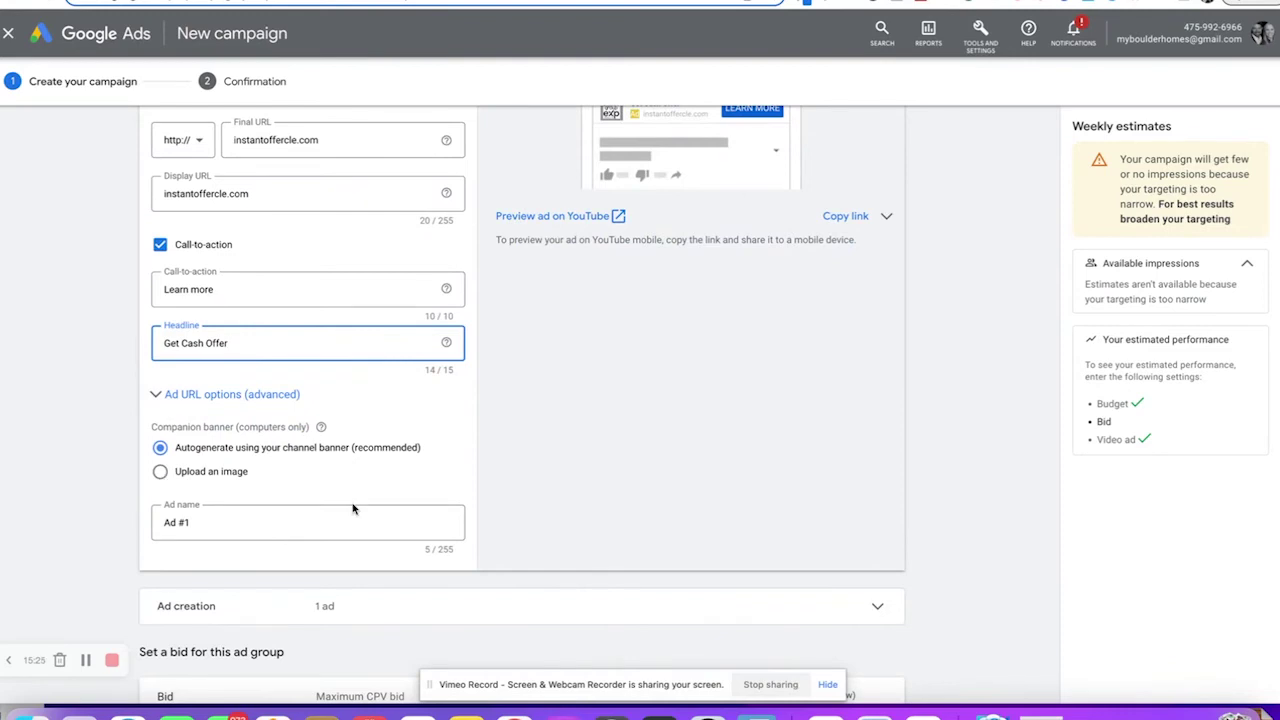
scroll(352, 508, "up", 2)
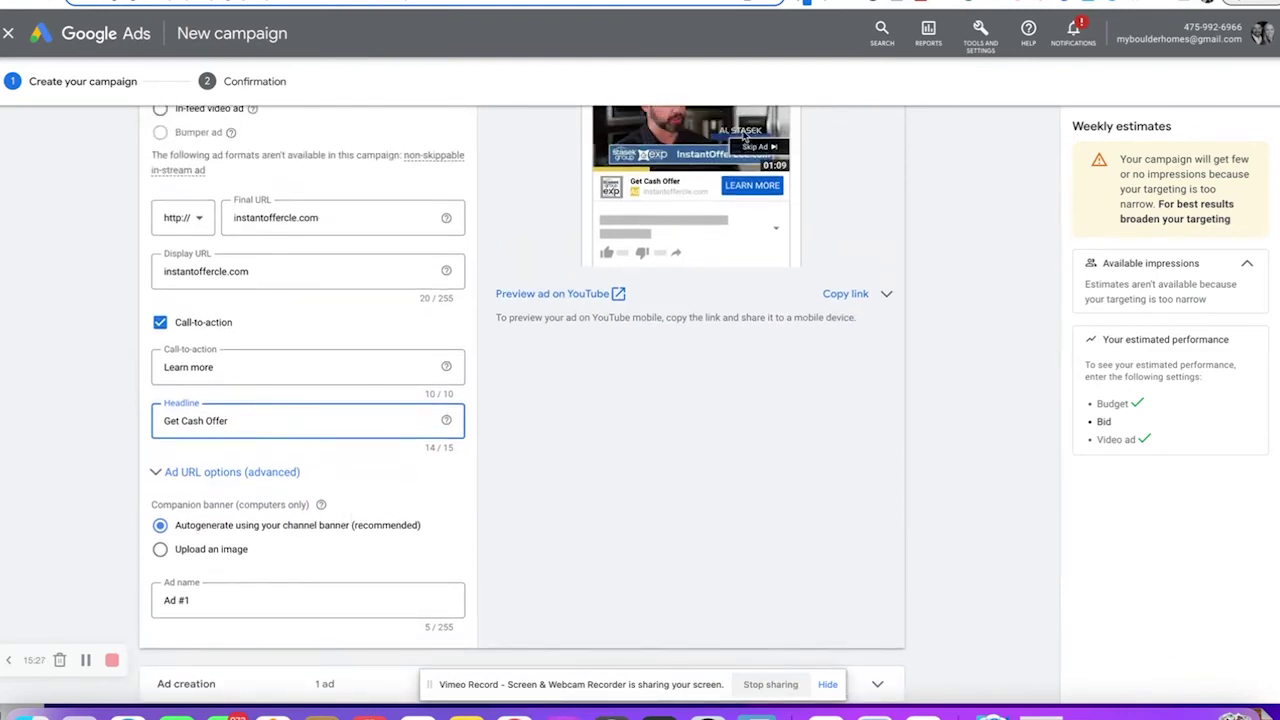
scroll(698, 190, "up", 3)
scroll(698, 190, "down", 2)
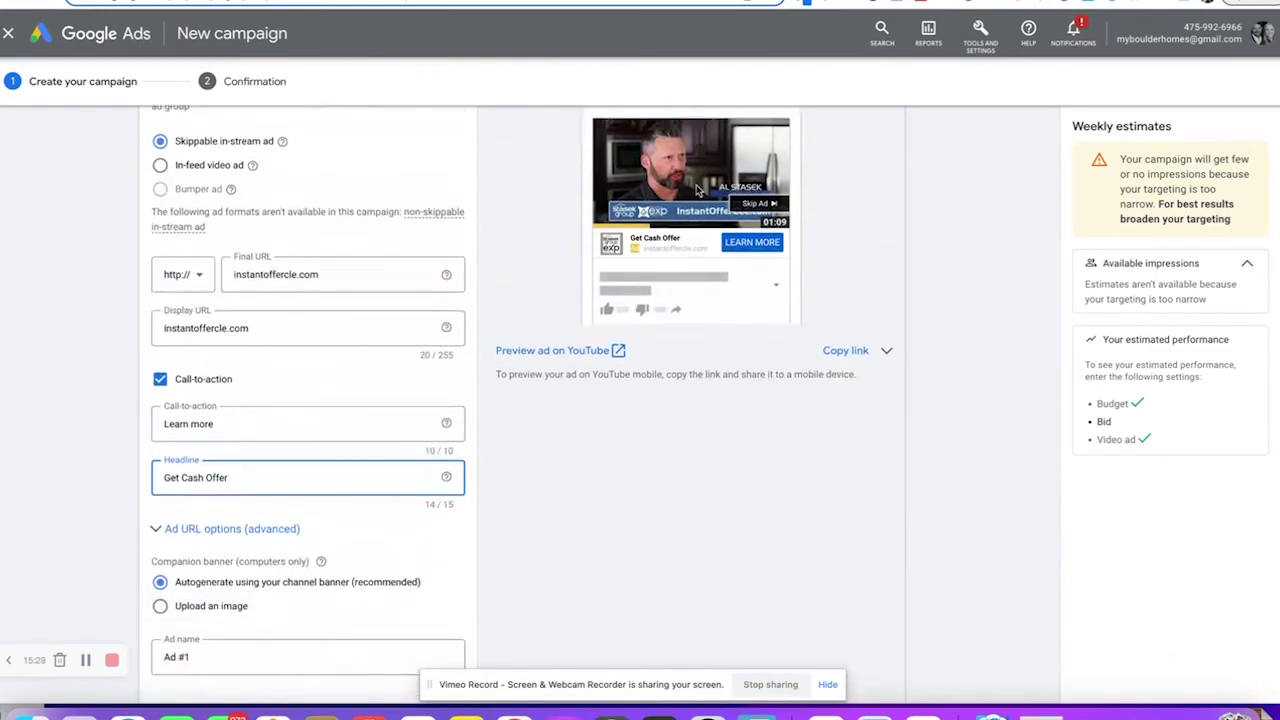
scroll(698, 190, "down", 4)
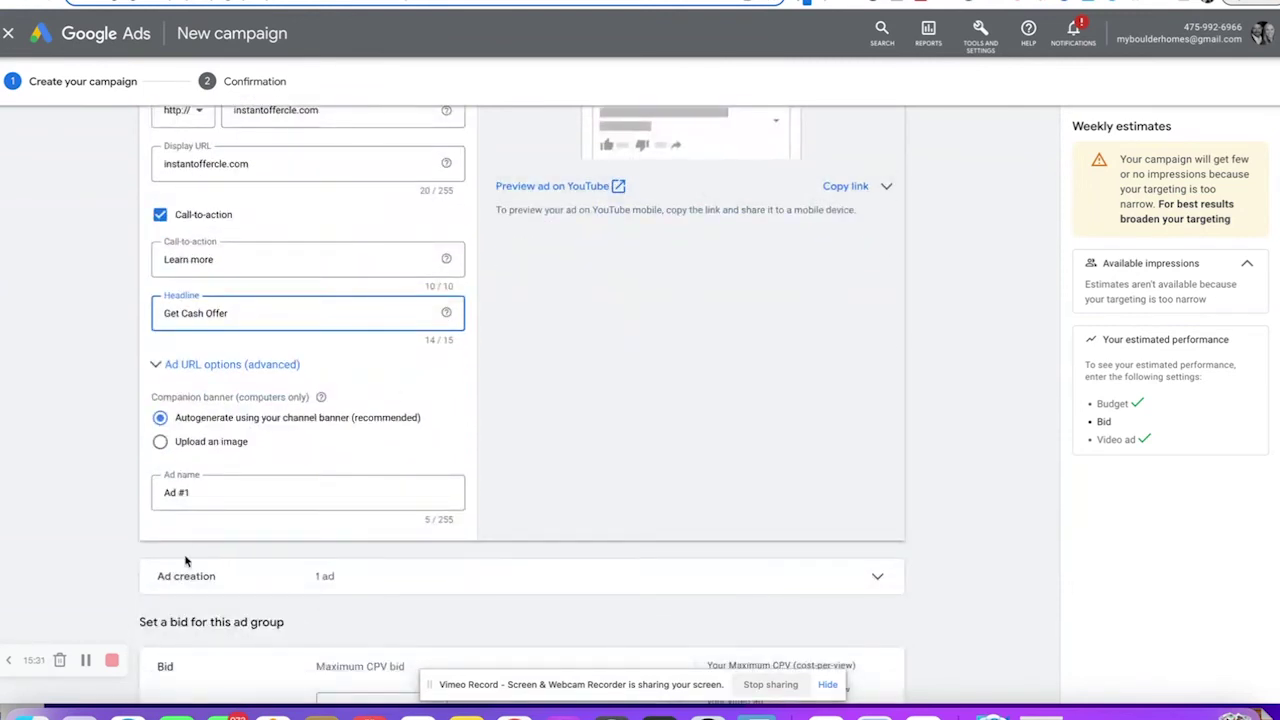
left_click(205, 497)
left_click_drag(205, 497, 157, 500)
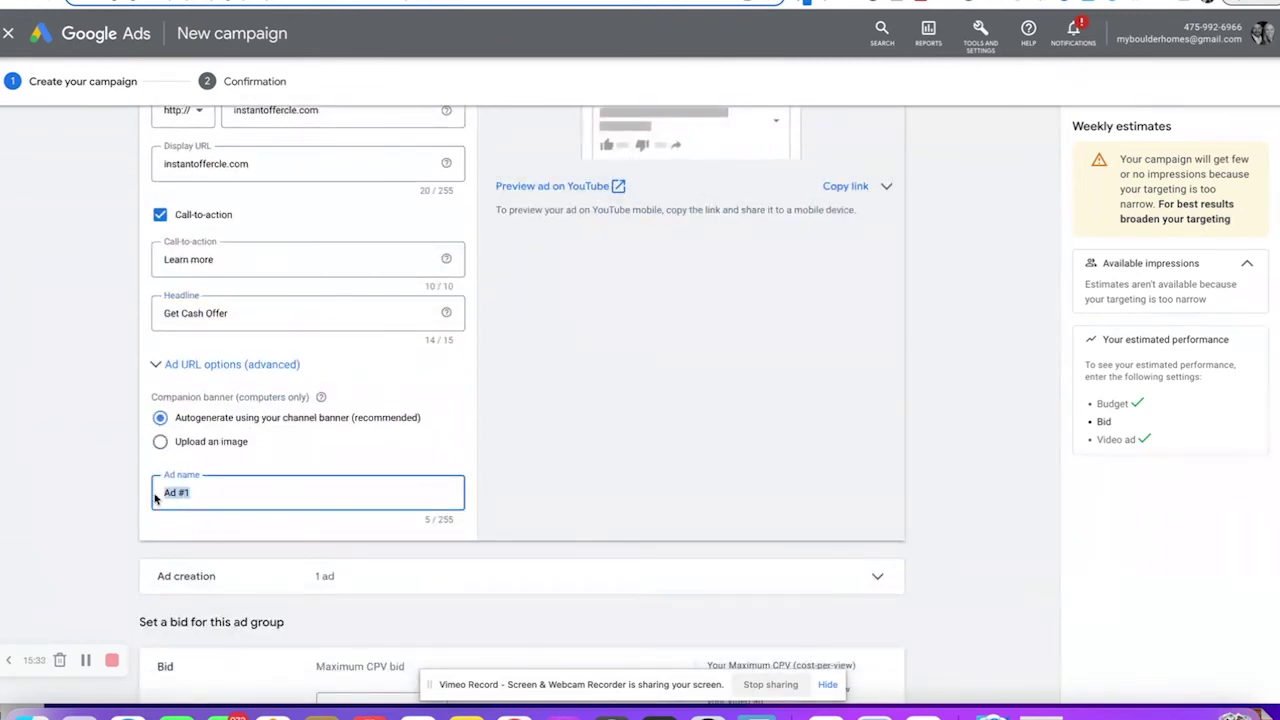
type("Al and Dan ")
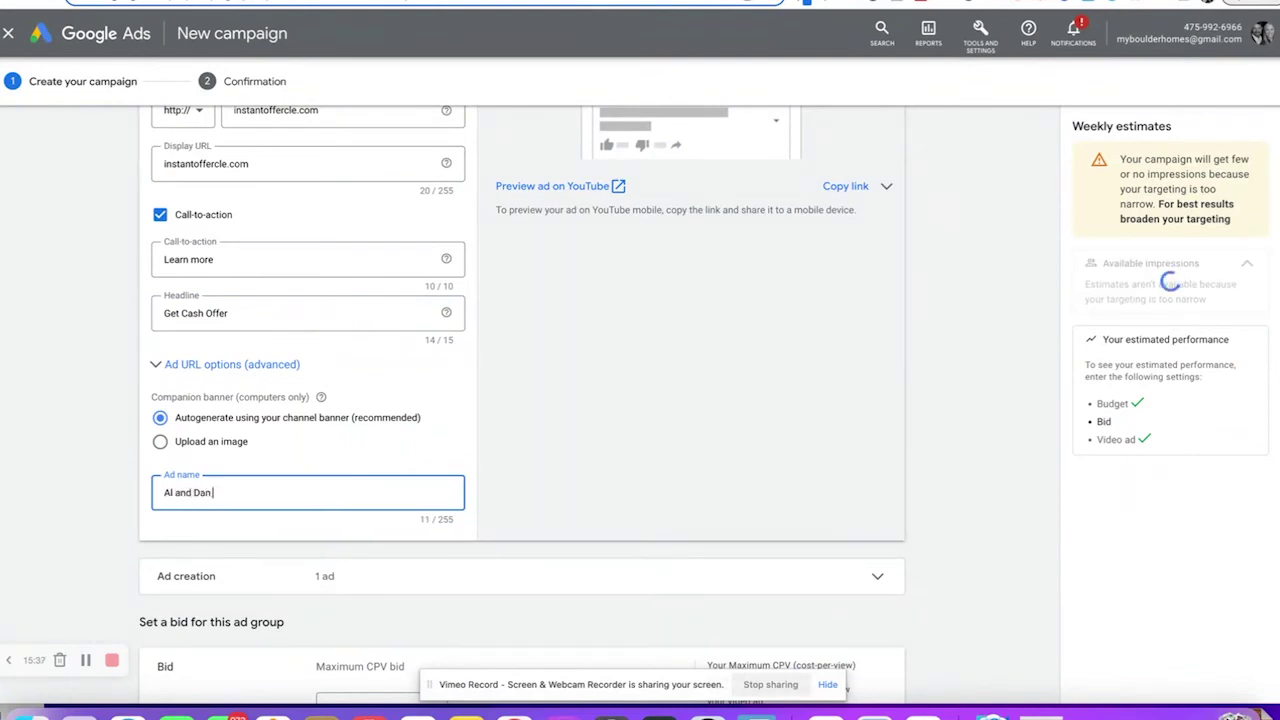
type("(nterview 30")
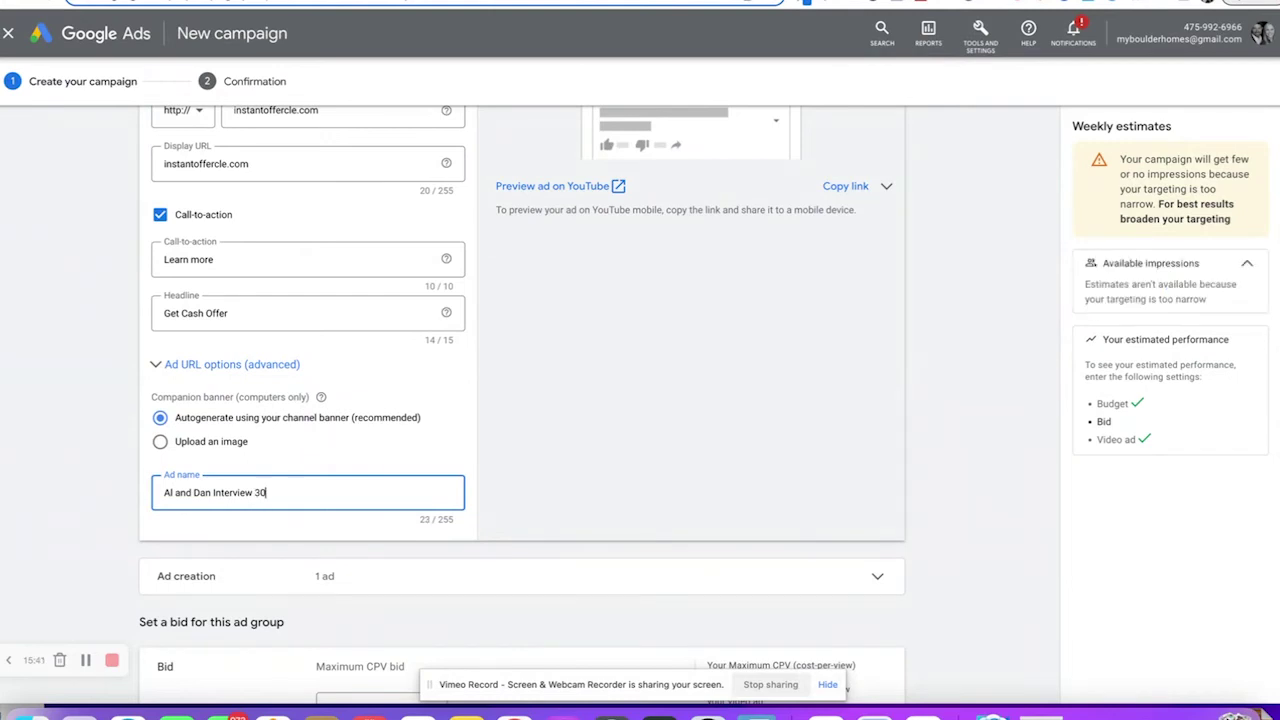
type("s")
- Expand the advanced ad URL options and paste the tracking template {lpurl}?cpc&utm_source=youtube&utm_campaign={campaignid}&utm_content={creative}&gclid={gclid}
left_click(233, 366)
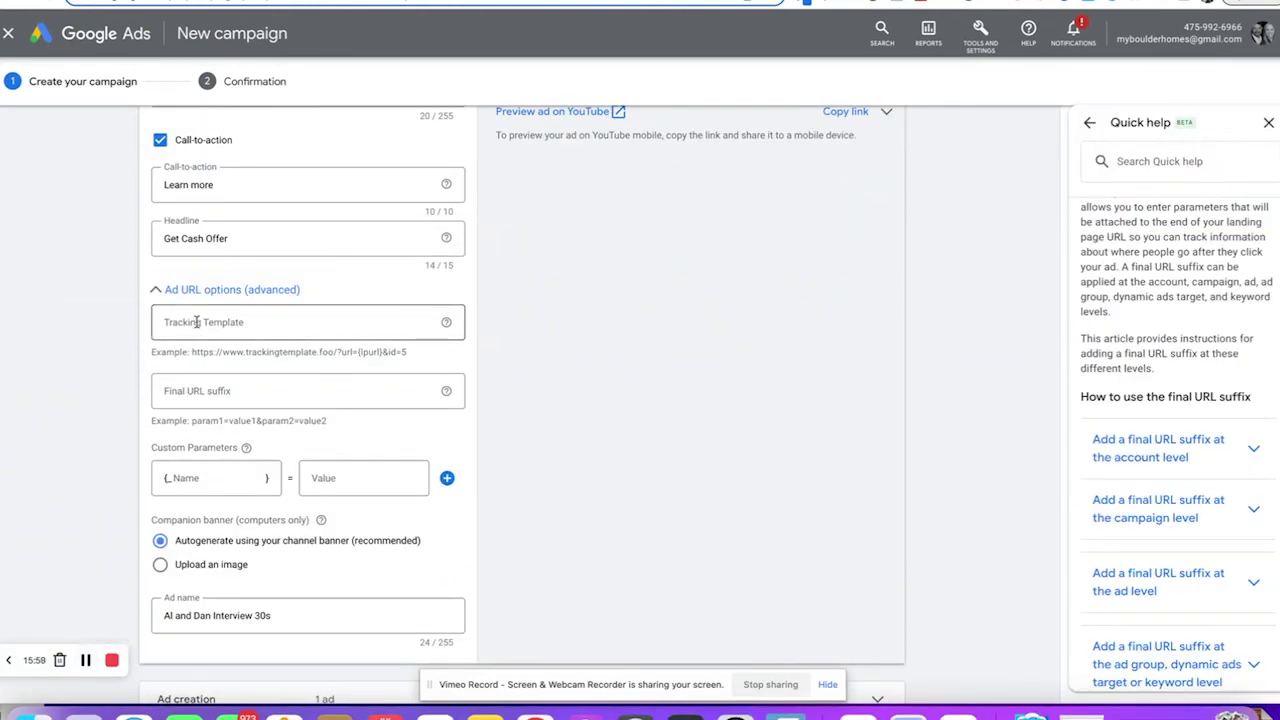
left_click(196, 322)
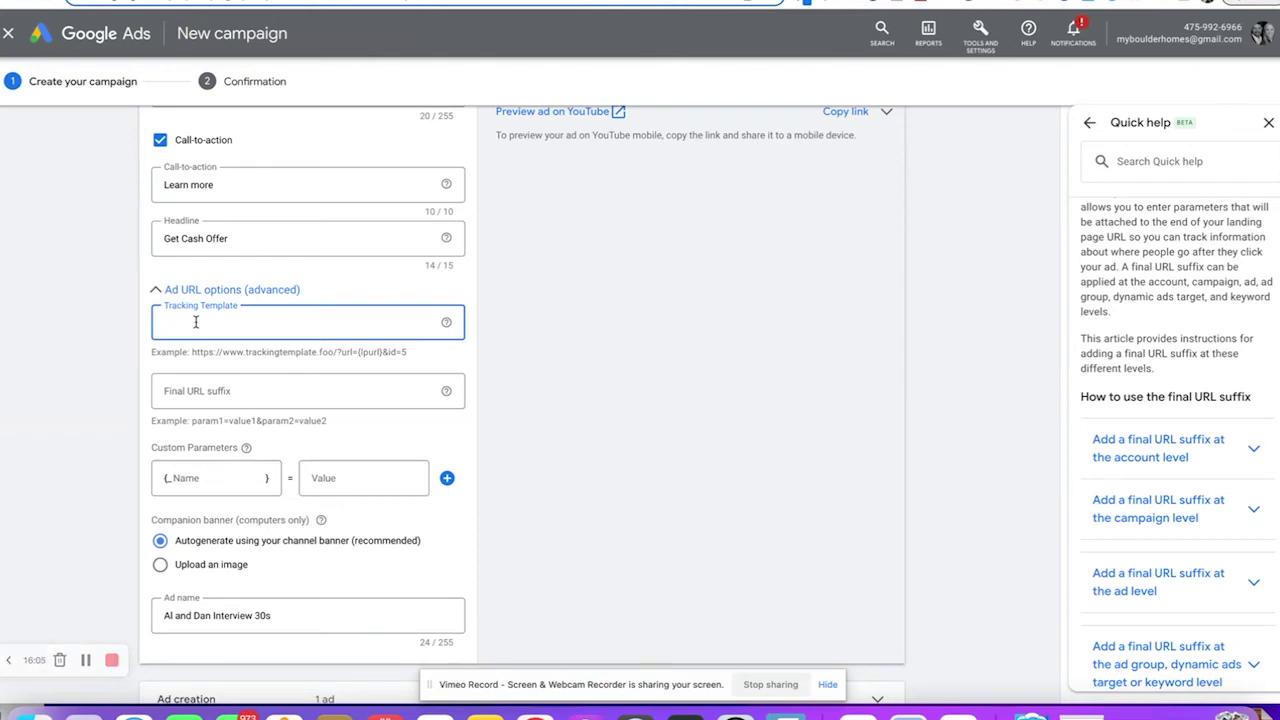
key("super+v")
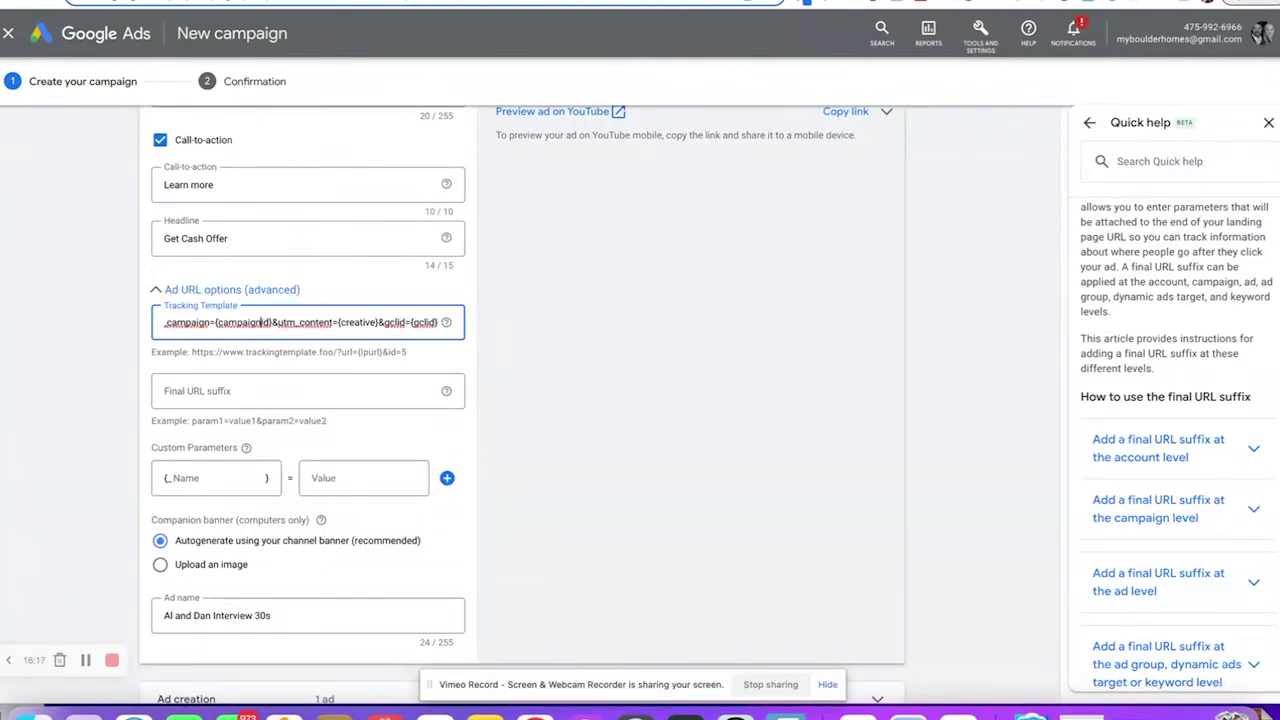
- Remove the text "cpc" that follows {lpurl}? in the ad's tracking template
key("Left")
key("Left")
key("Left")
key("Left")
key("Left")
key("Left")
key("Left")
key("Left")
key("Left")
key("Left")
key("Left")
key("Left")
key("Left")
key("Left")
key("Left")
key("Left")
key("Left")
key("Left")
key("Left")
key("Left")
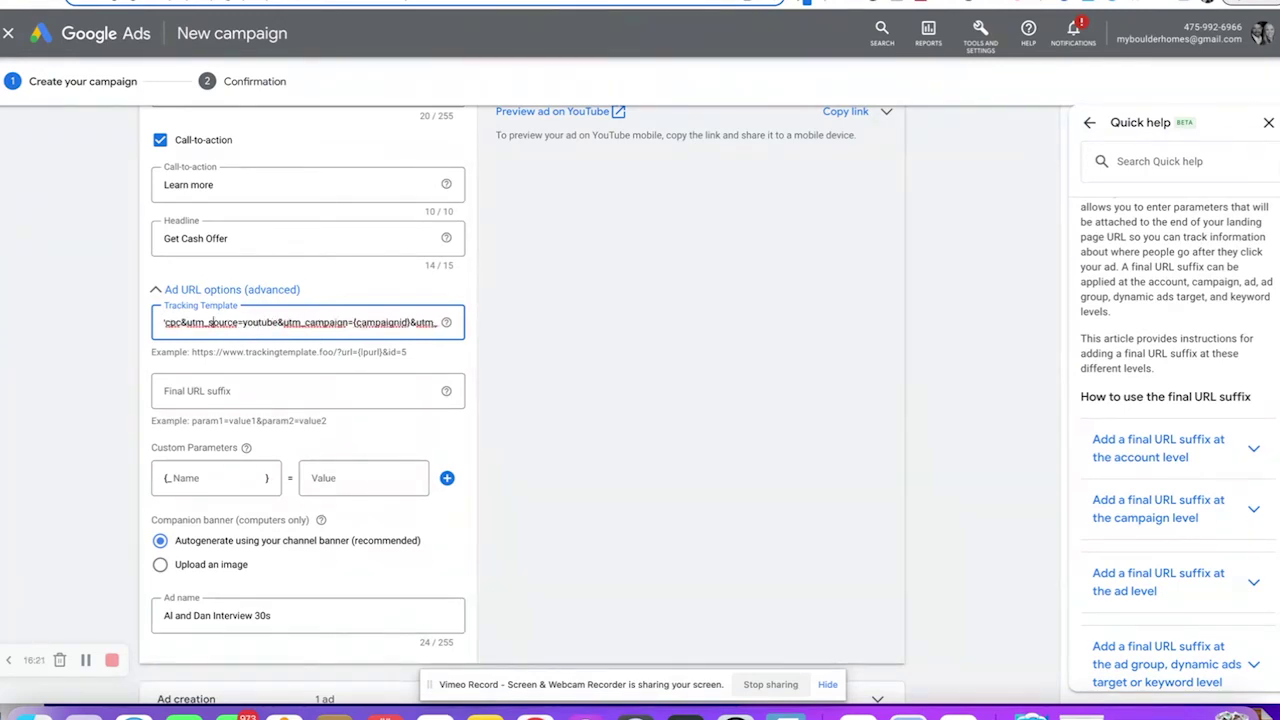
key("Left")
key("Left")
key("Left")
key("Left")
key("Left")
key("Left")
key("Left")
key("Left")
key("Left")
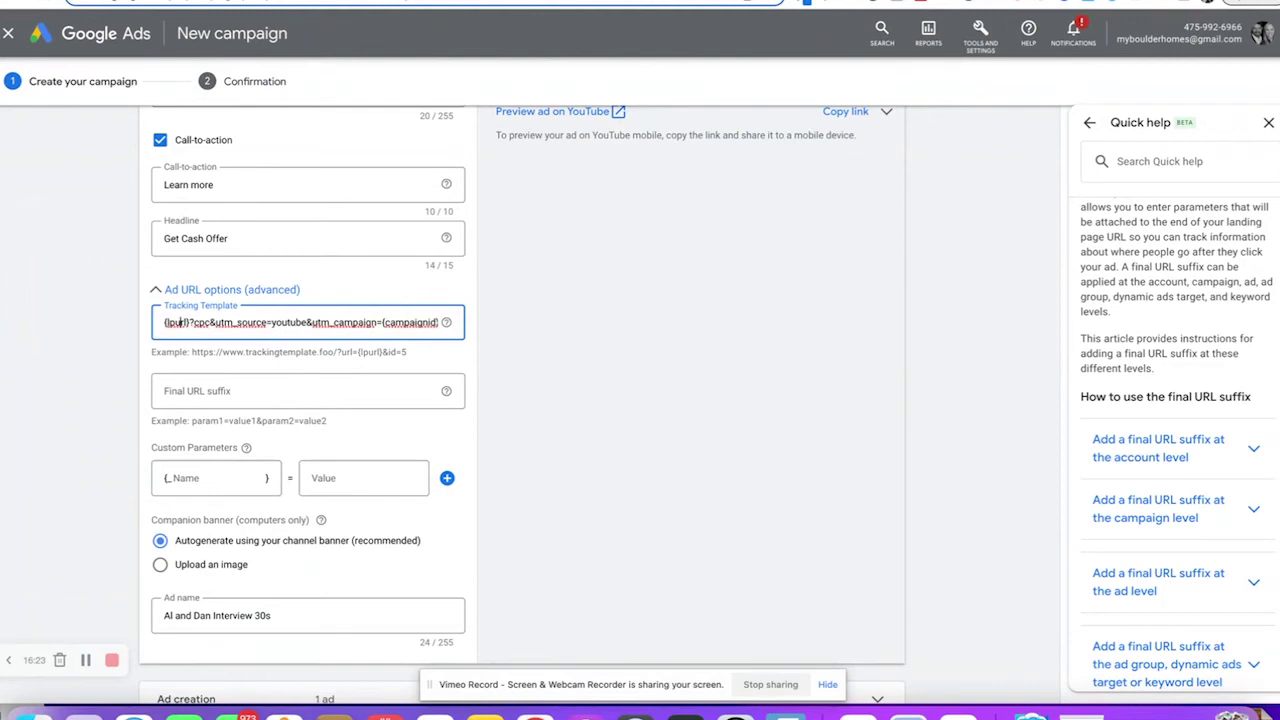
key("Left")
key("Left")
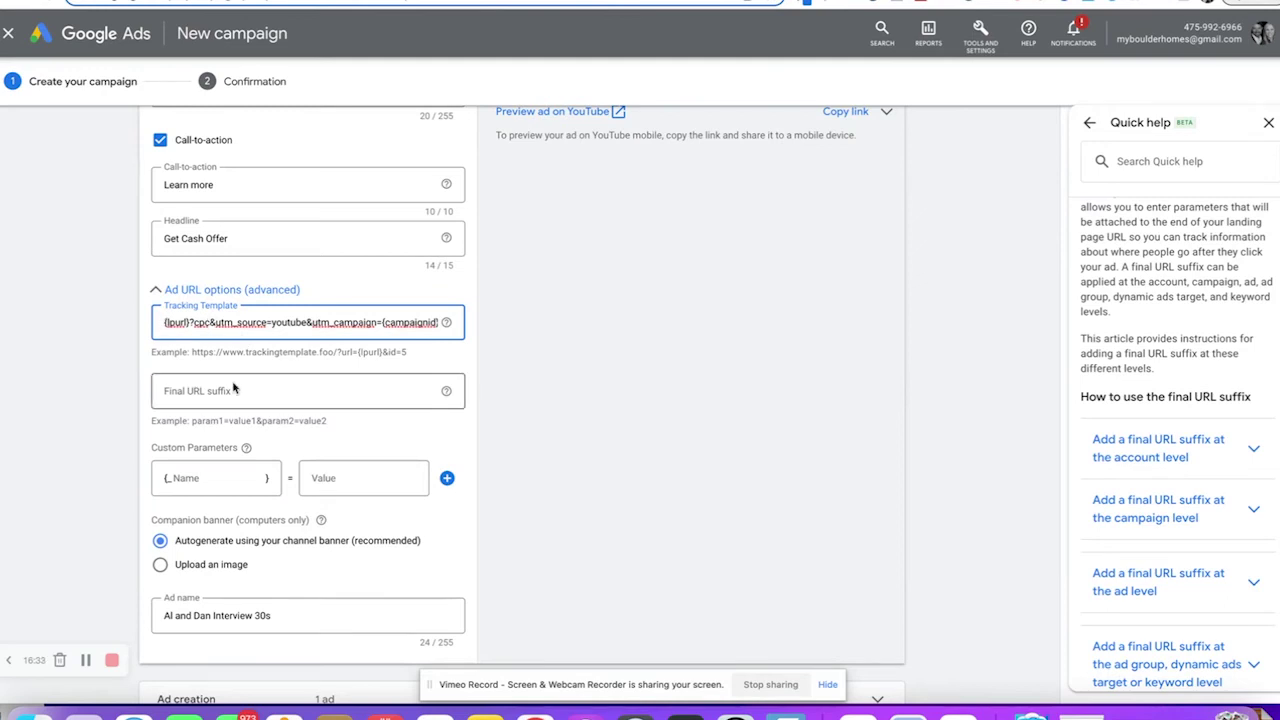
key("BackSpace")
key("BackSpace")
key("BackSpace")
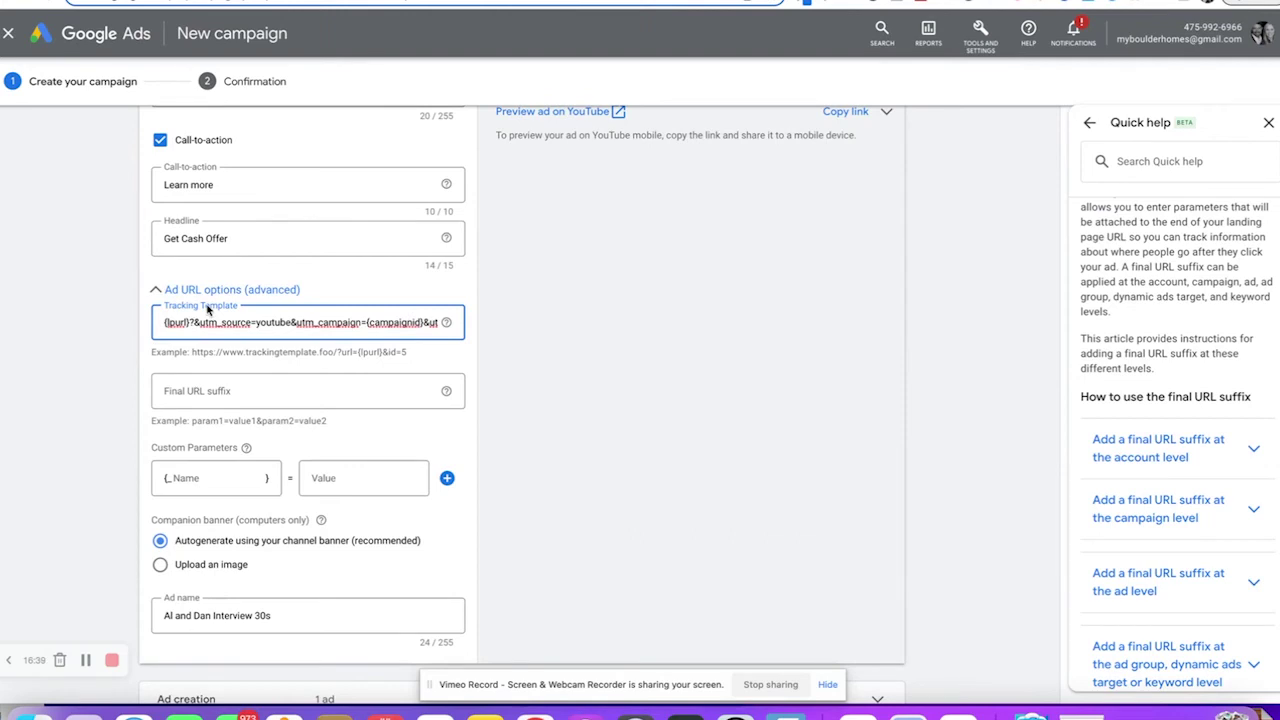
left_click(83, 457)
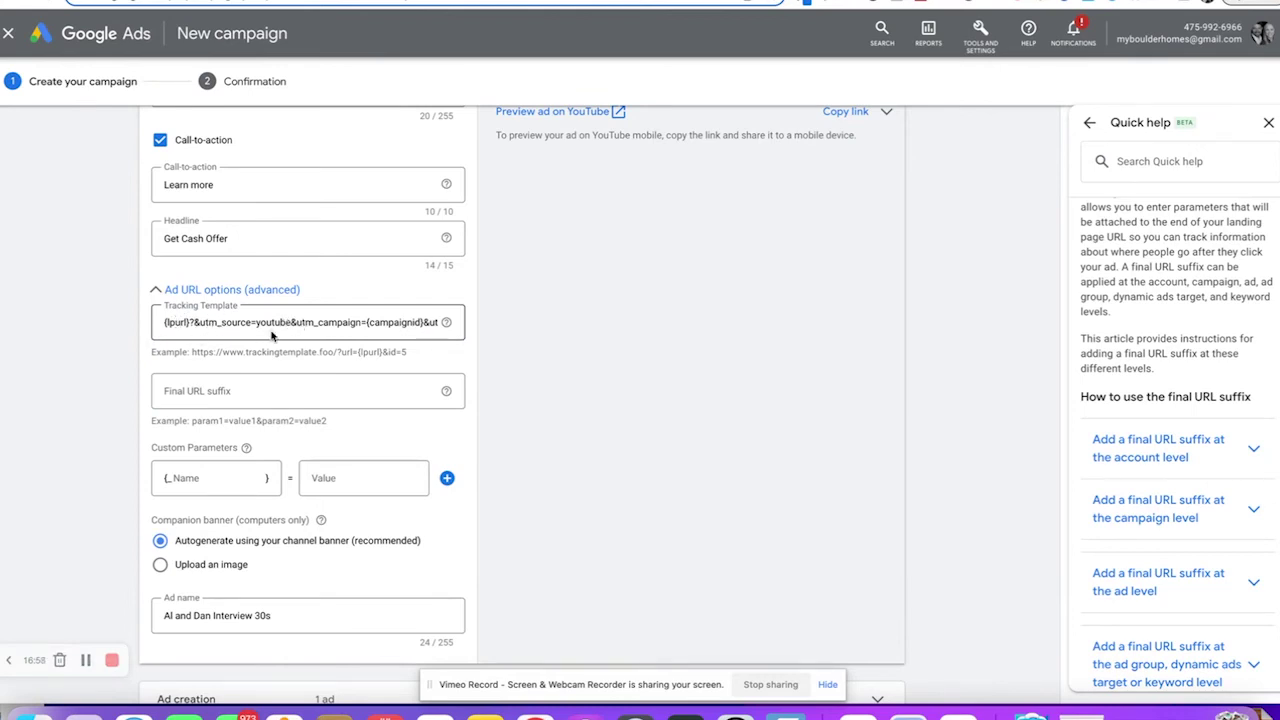
- Check the end of the tracking template and review the ad's URL, companion banner, name and preview settings
left_click(424, 322)
key("End")
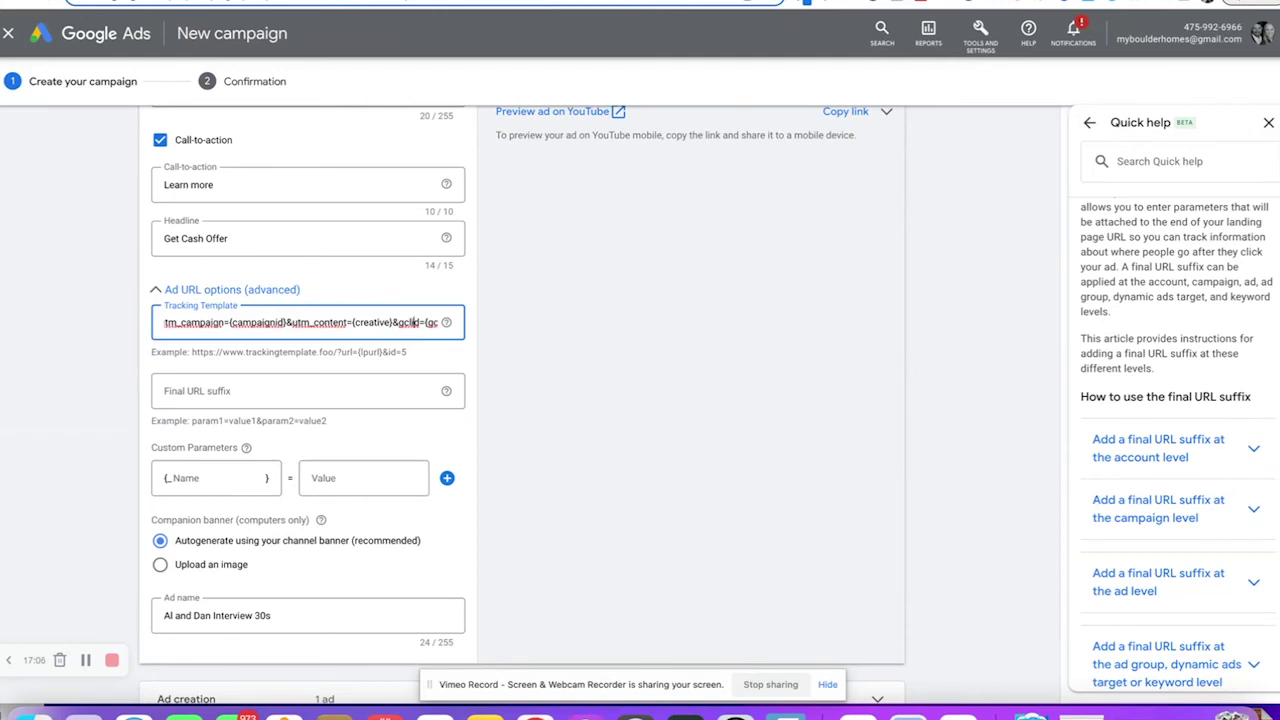
left_click(350, 432)
scroll(345, 428, "down", 1)
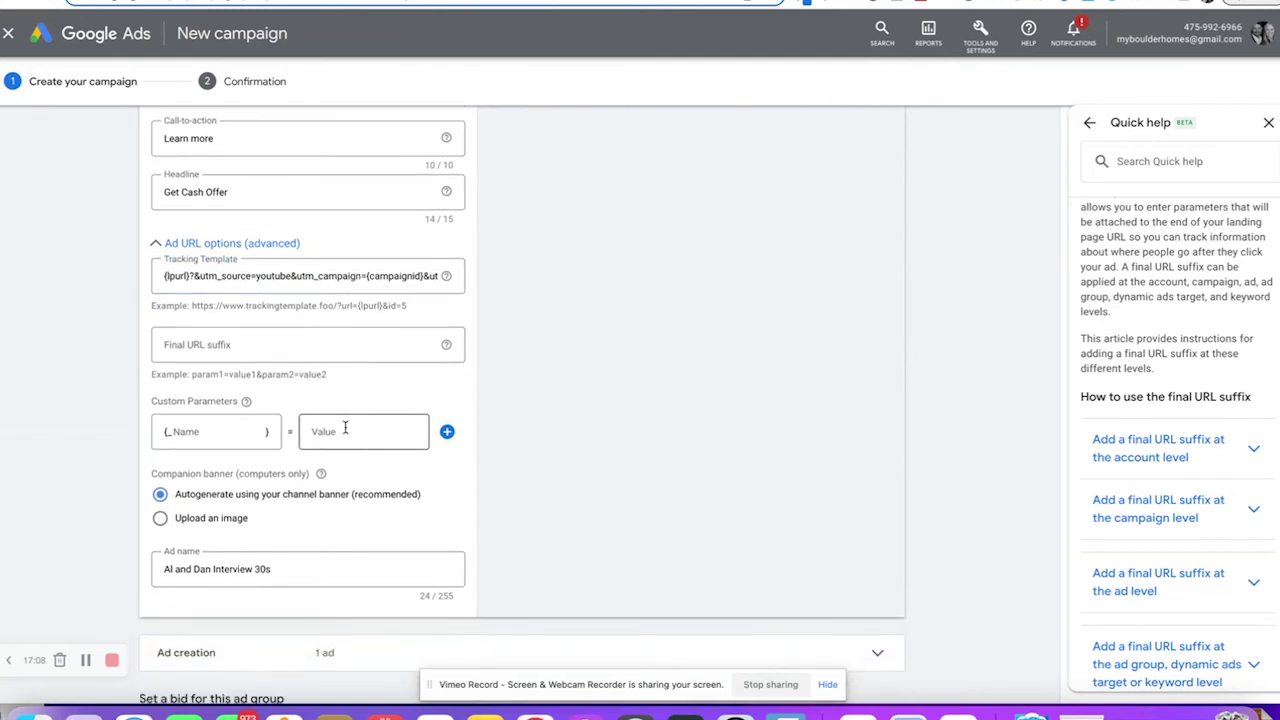
scroll(345, 430, "down", 1)
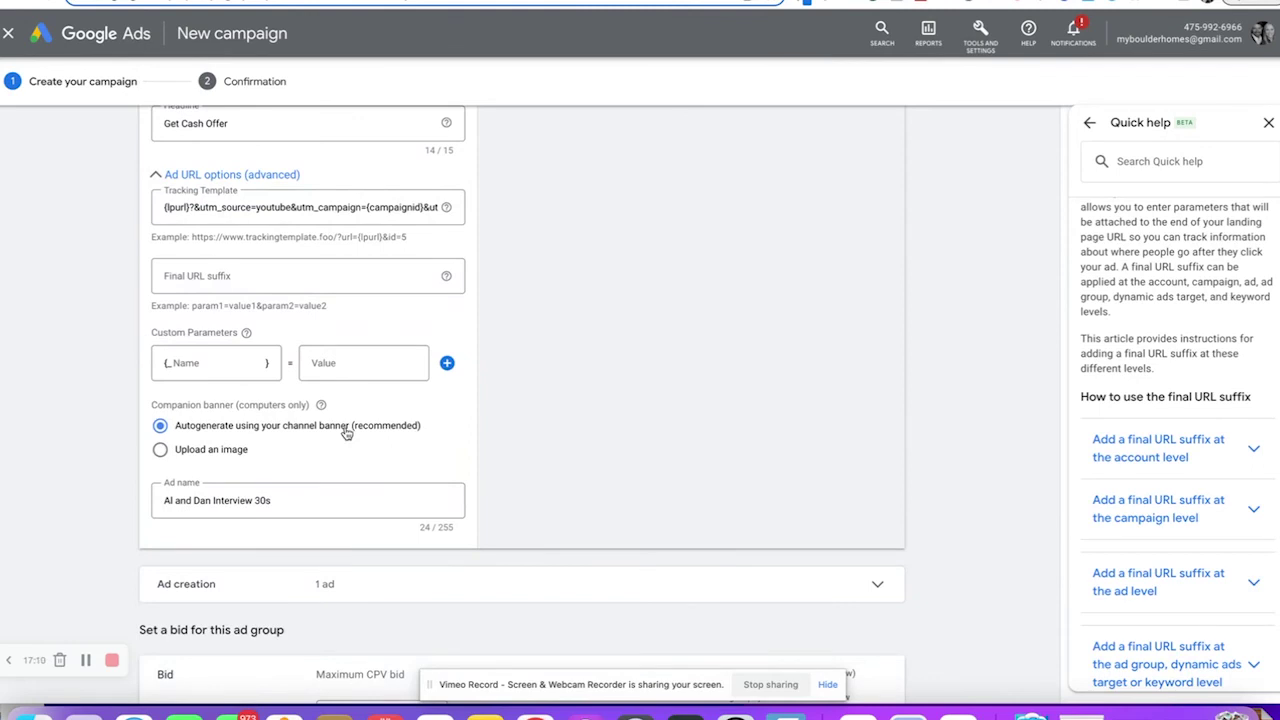
scroll(265, 505, "down", 1)
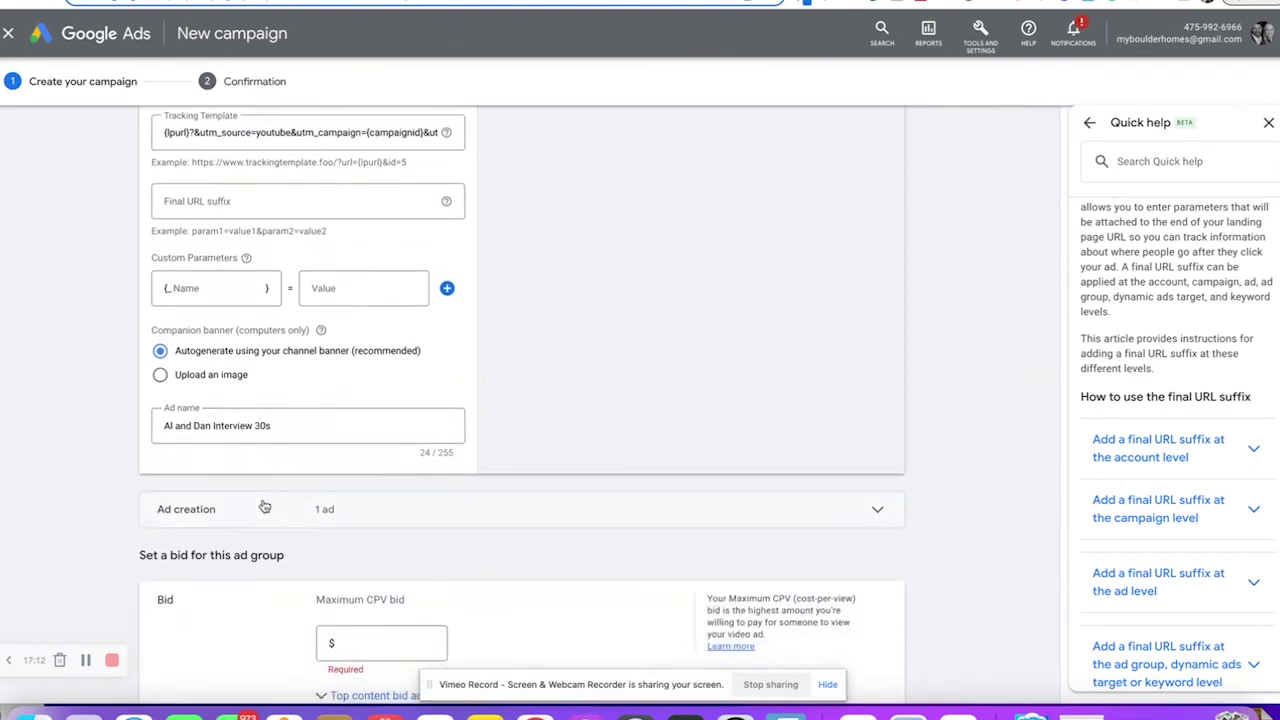
scroll(265, 505, "down", 1)
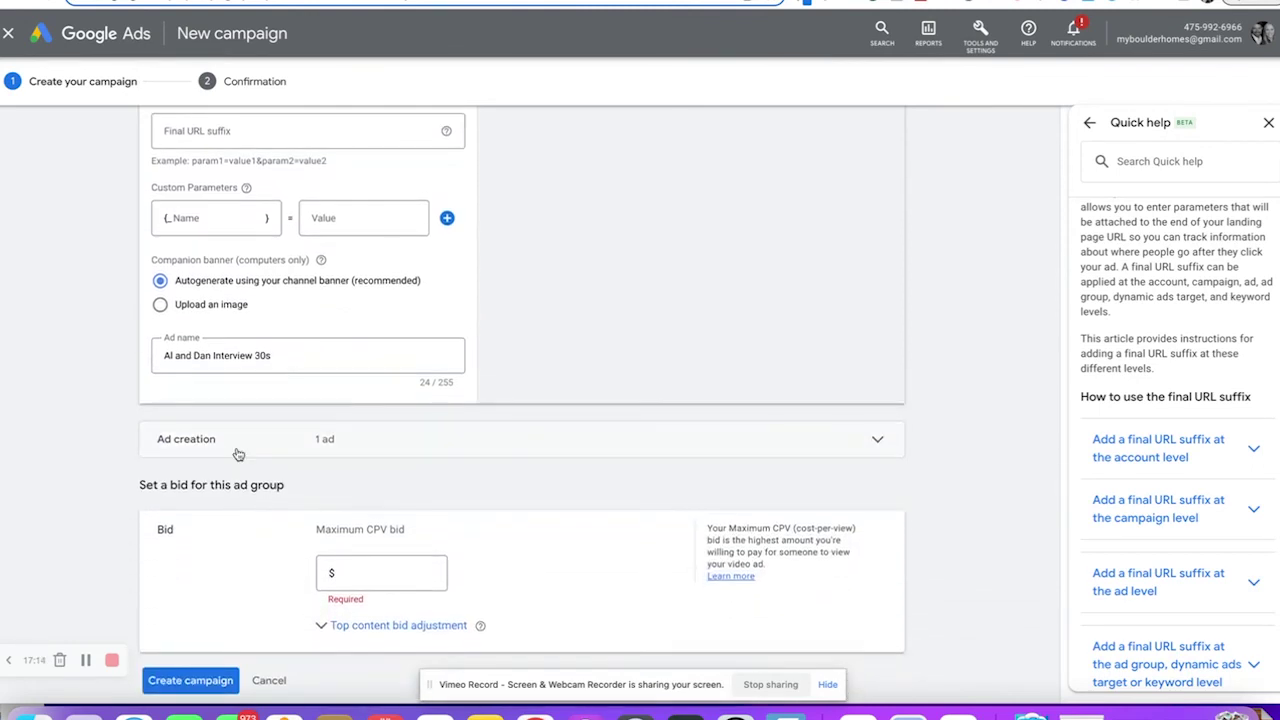
scroll(266, 389, "up", 4)
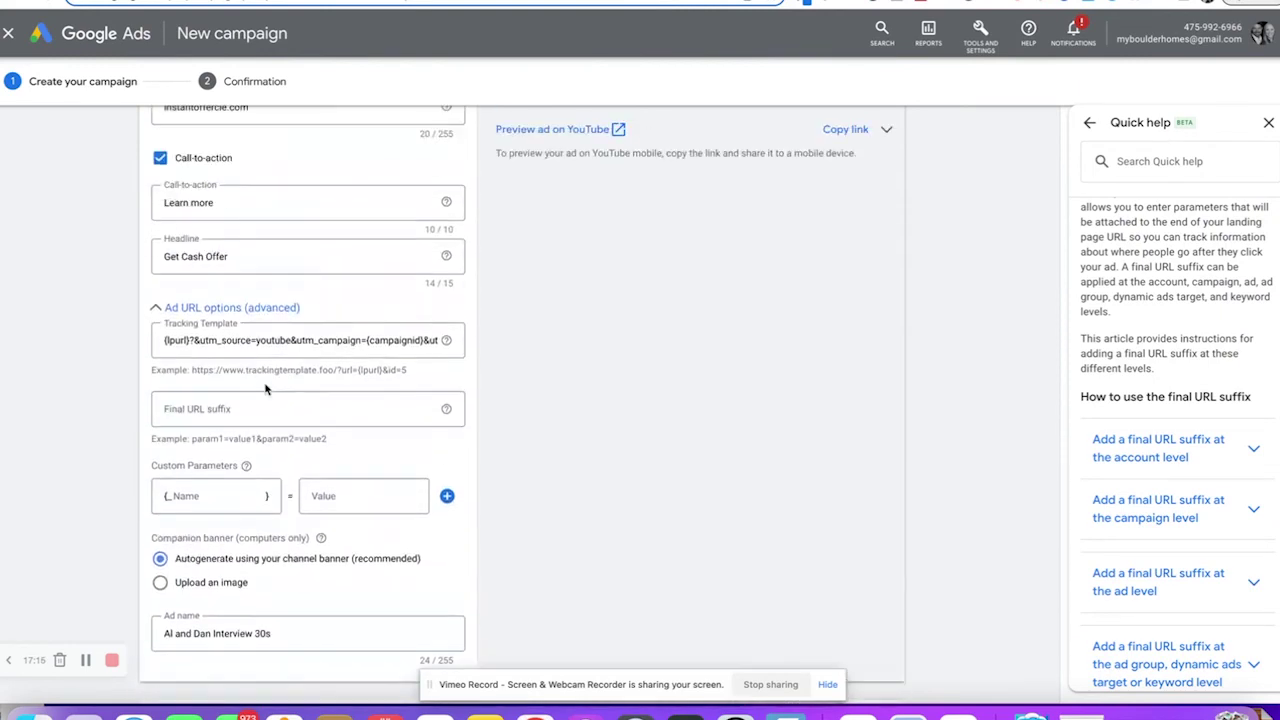
scroll(266, 389, "up", 6)
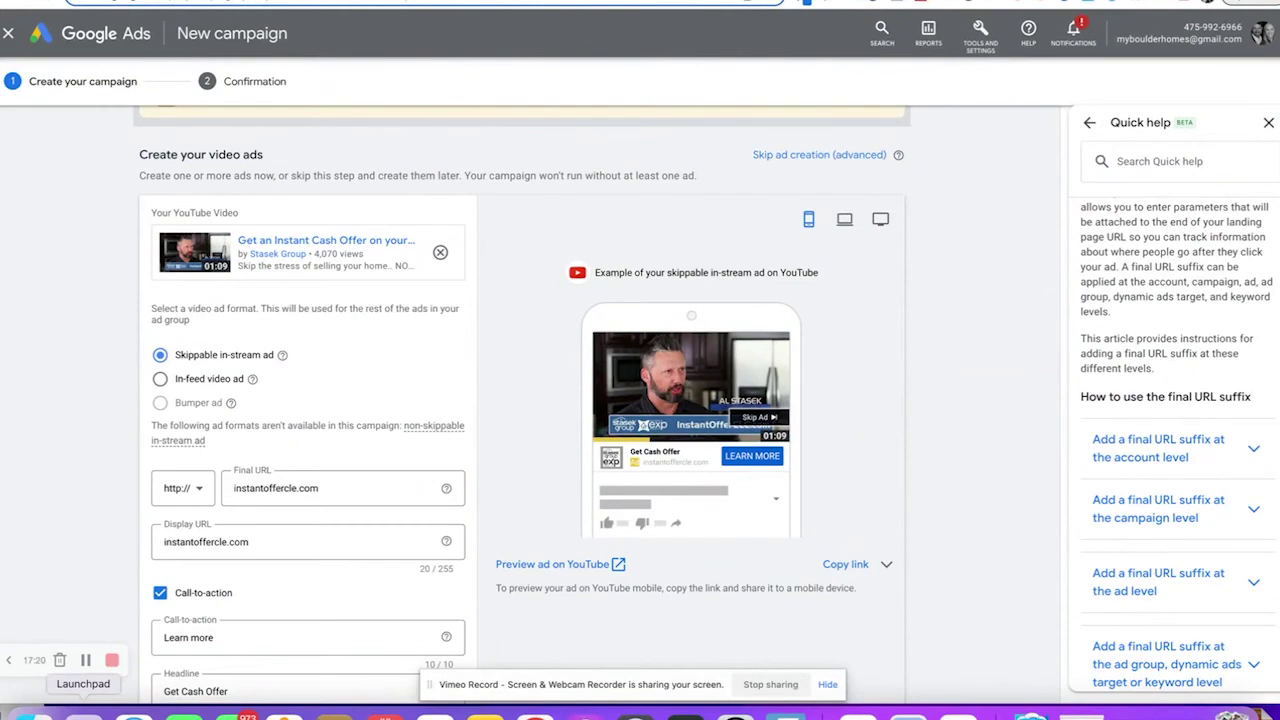
left_click(86, 660)
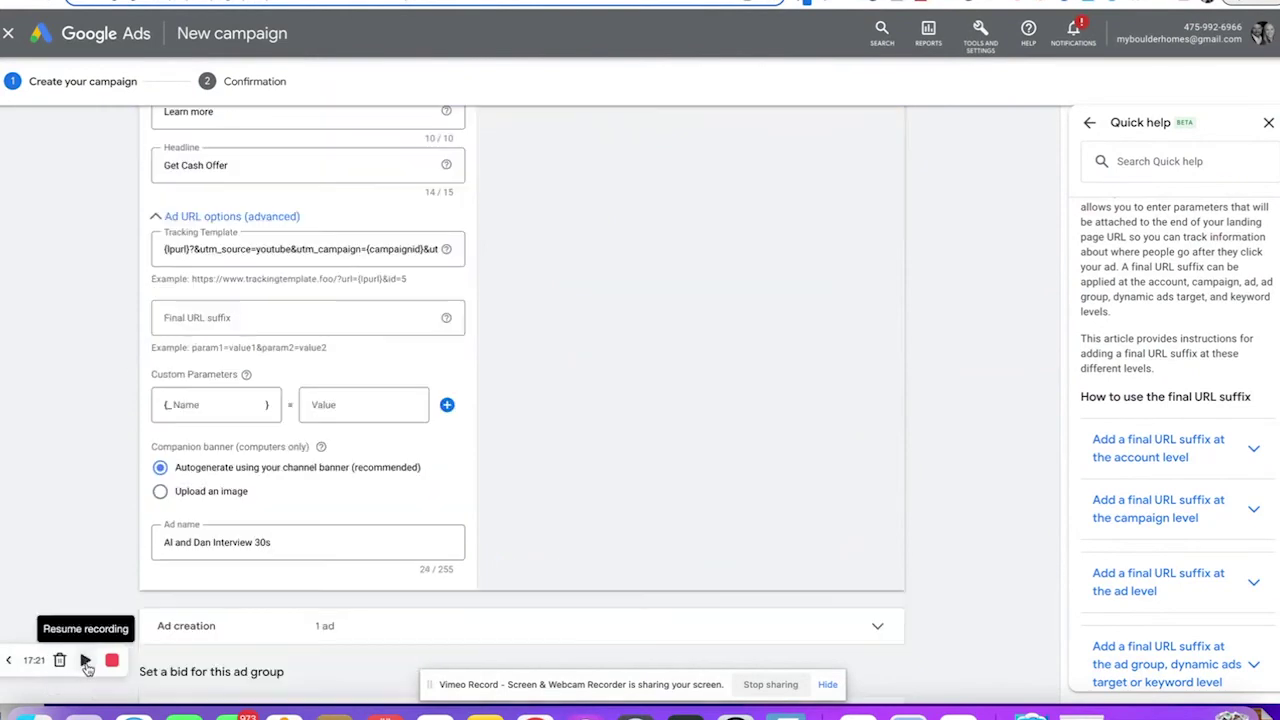
left_click(86, 660)
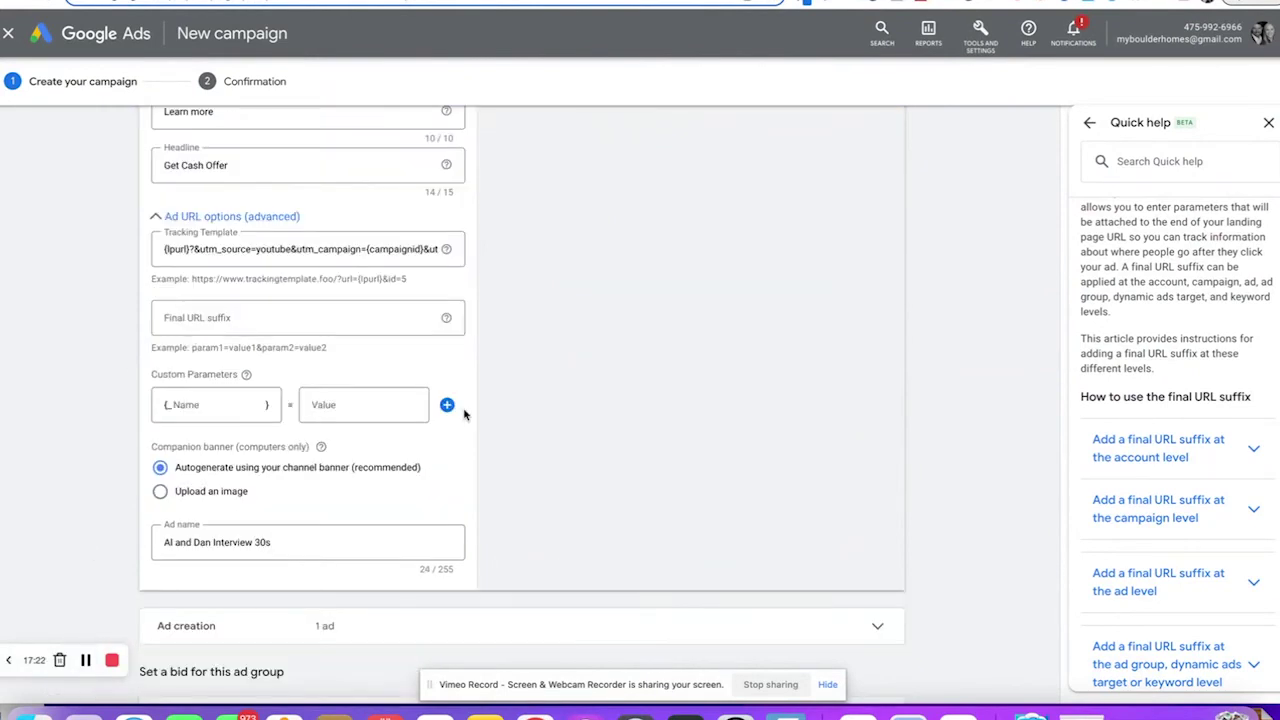
- Expand the ad creation section to view the ads in this ad group, and collapse it again
scroll(464, 413, "down", 1)
scroll(464, 413, "down", 1)
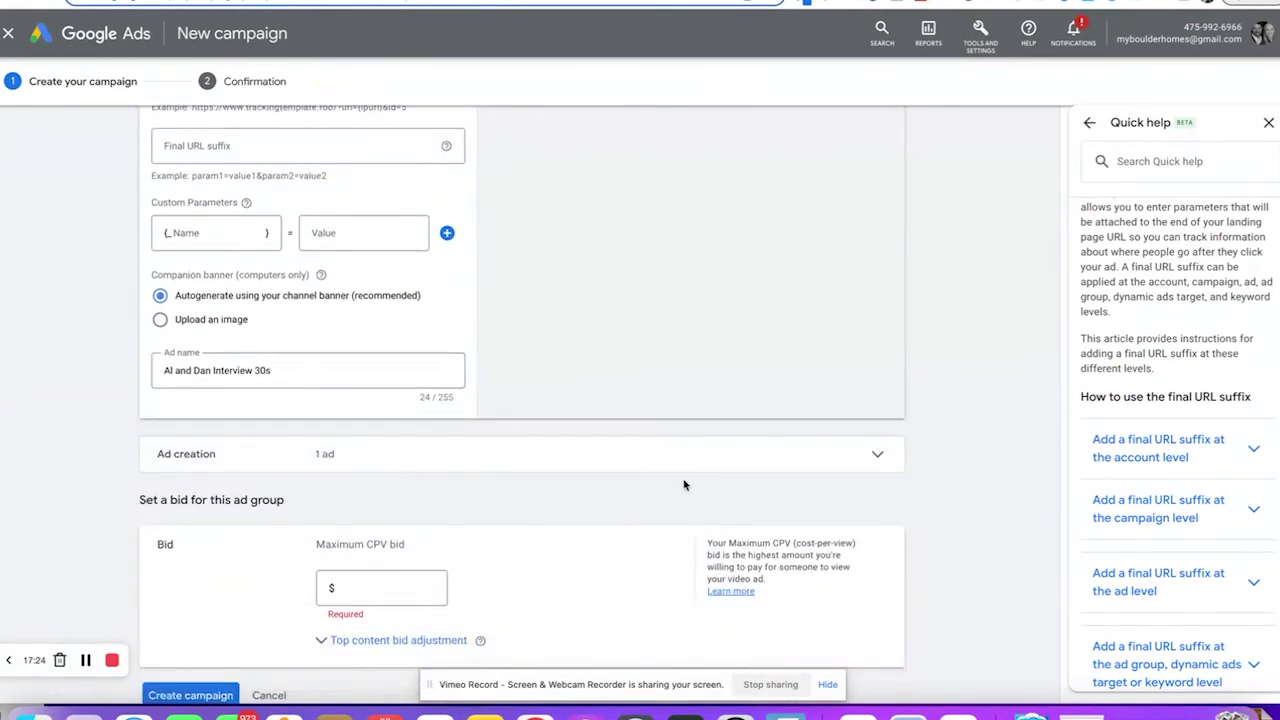
left_click(880, 457)
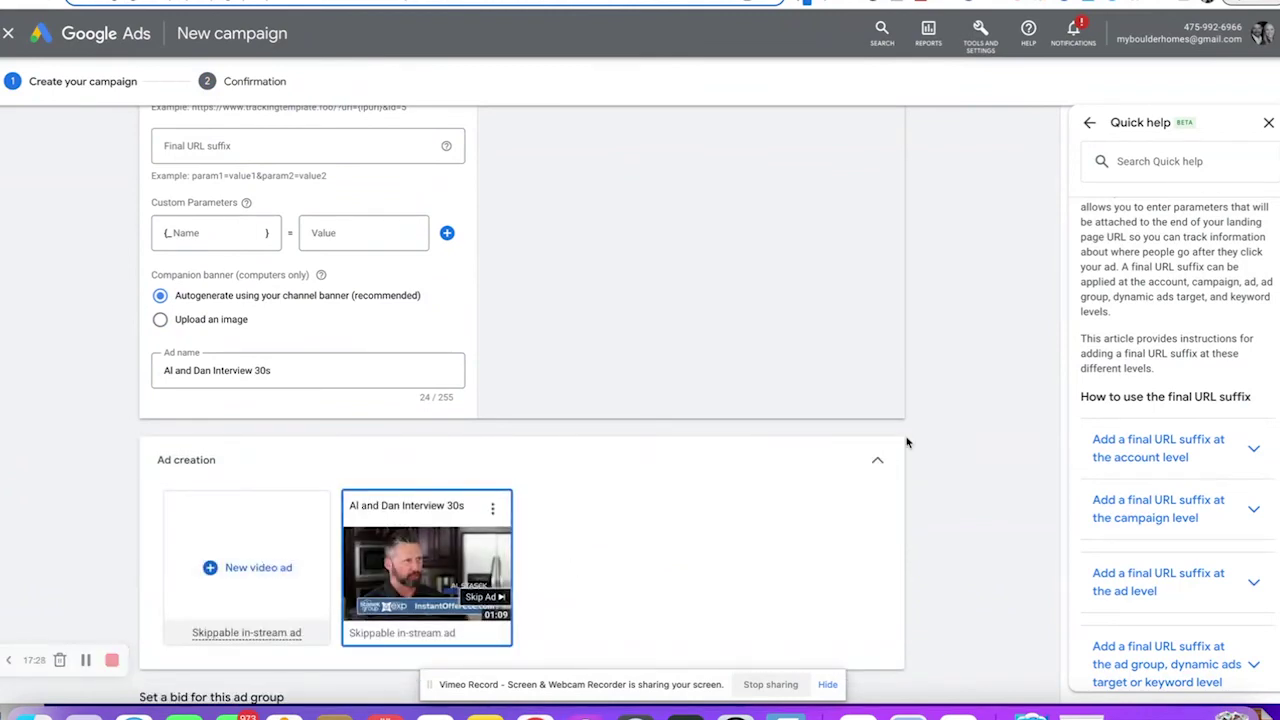
left_click(878, 465)
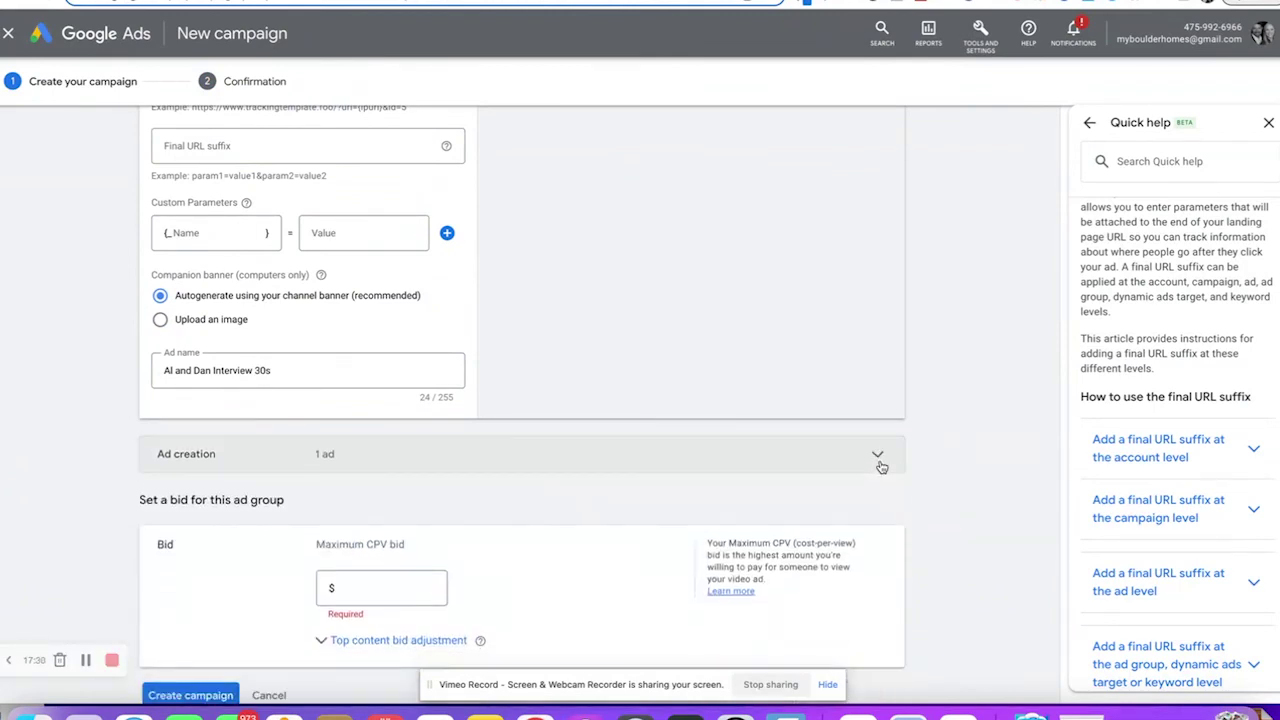
- Set the ad group's maximum CPV bid to $0.45
scroll(881, 467, "down", 1)
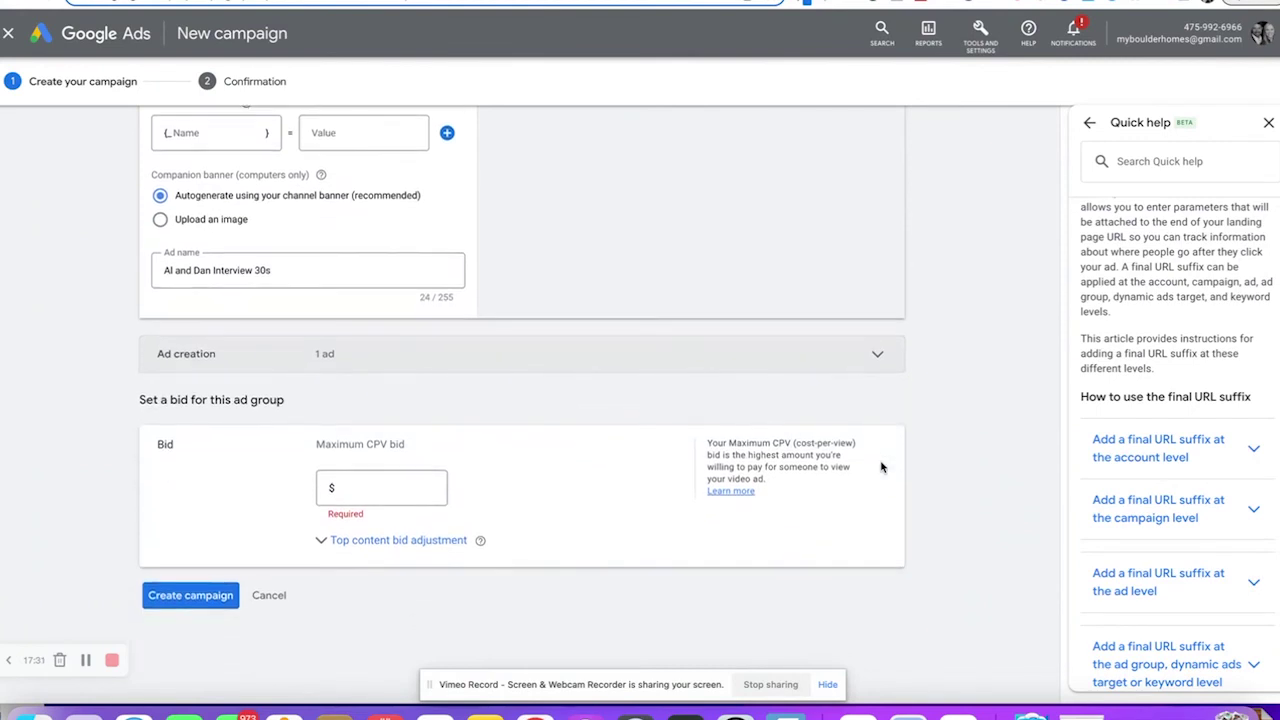
left_click(430, 489)
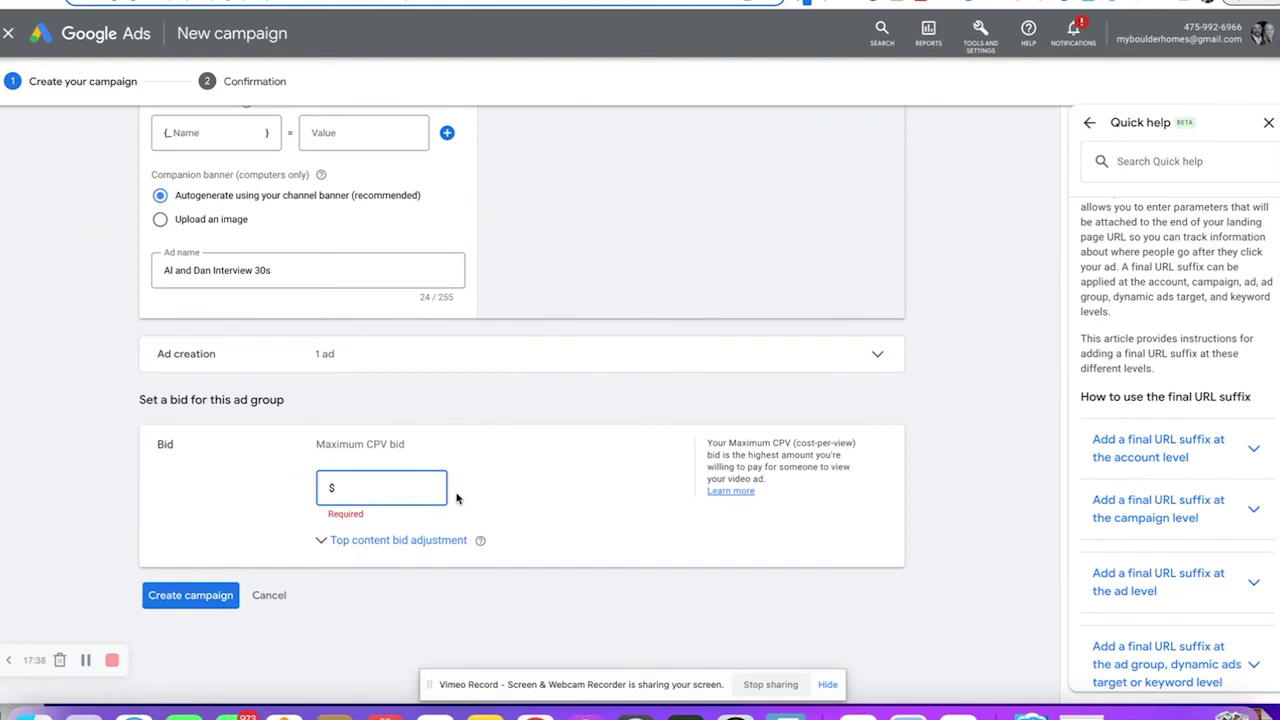
type("0.40")
left_click(536, 458)
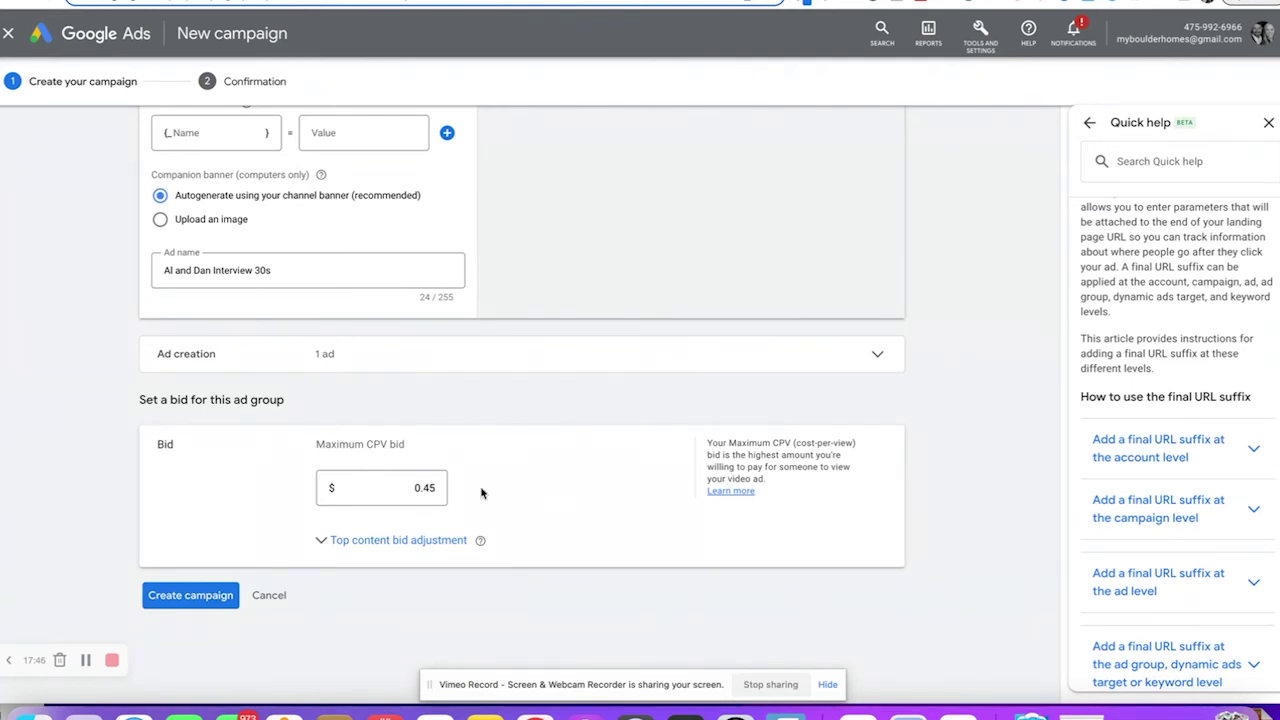
- Try to create the campaign from the completed form
scroll(481, 493, "down", 1)
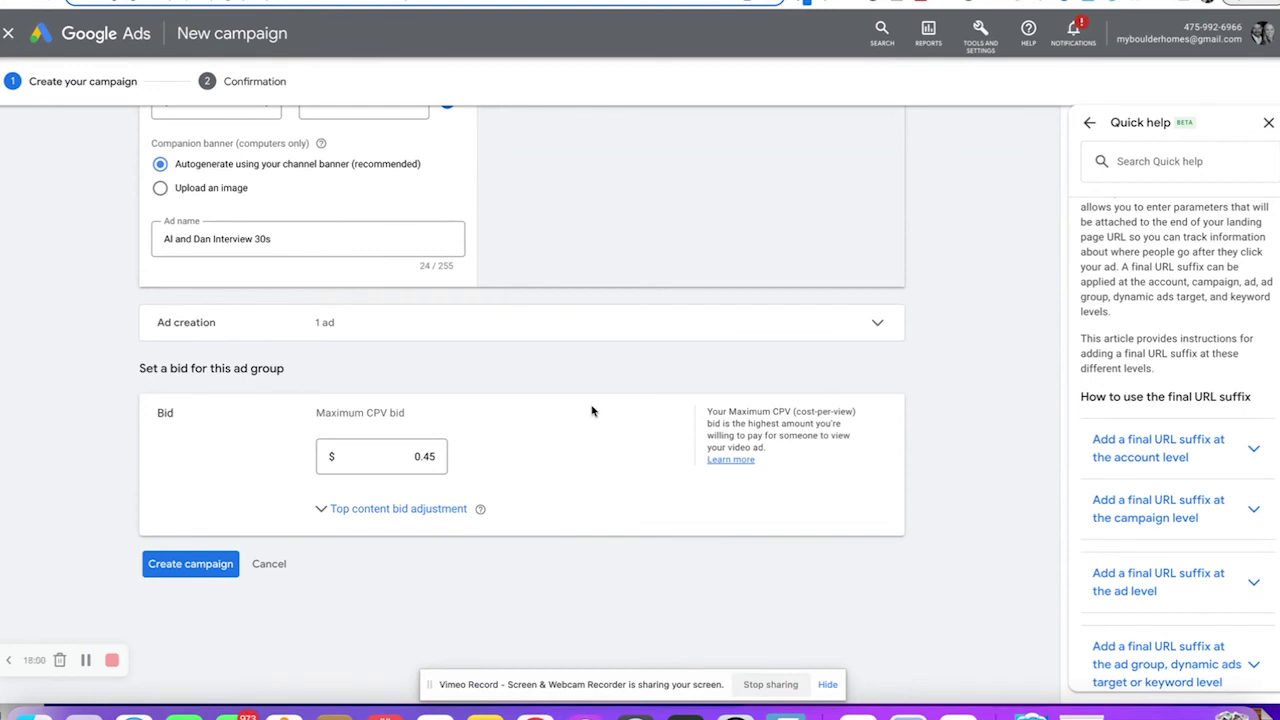
scroll(591, 411, "down", 2)
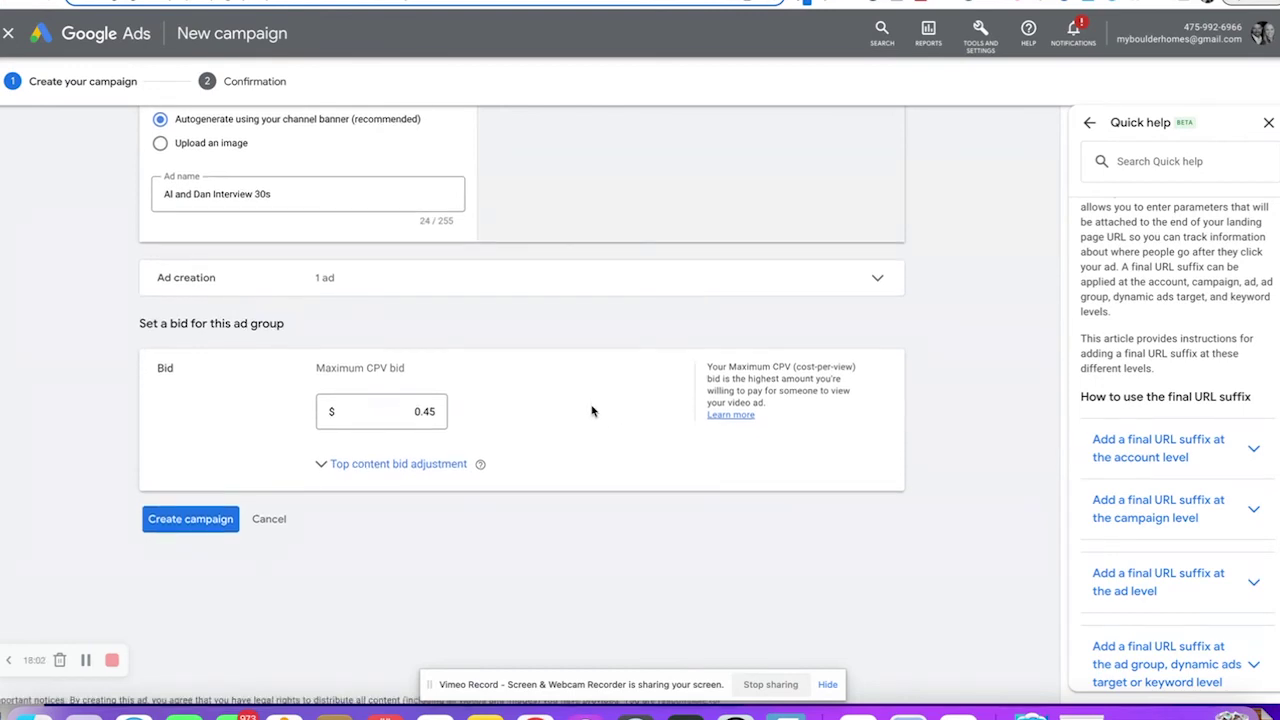
scroll(591, 411, "down", 1)
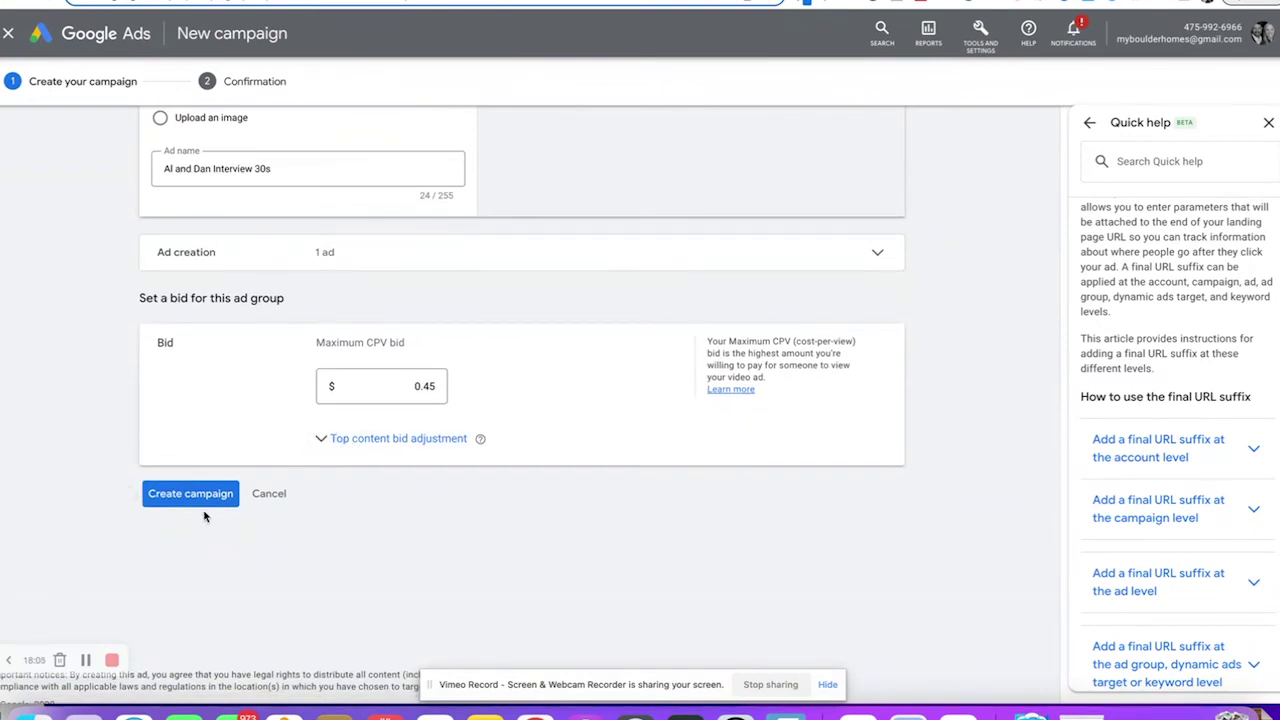
left_click(176, 498)
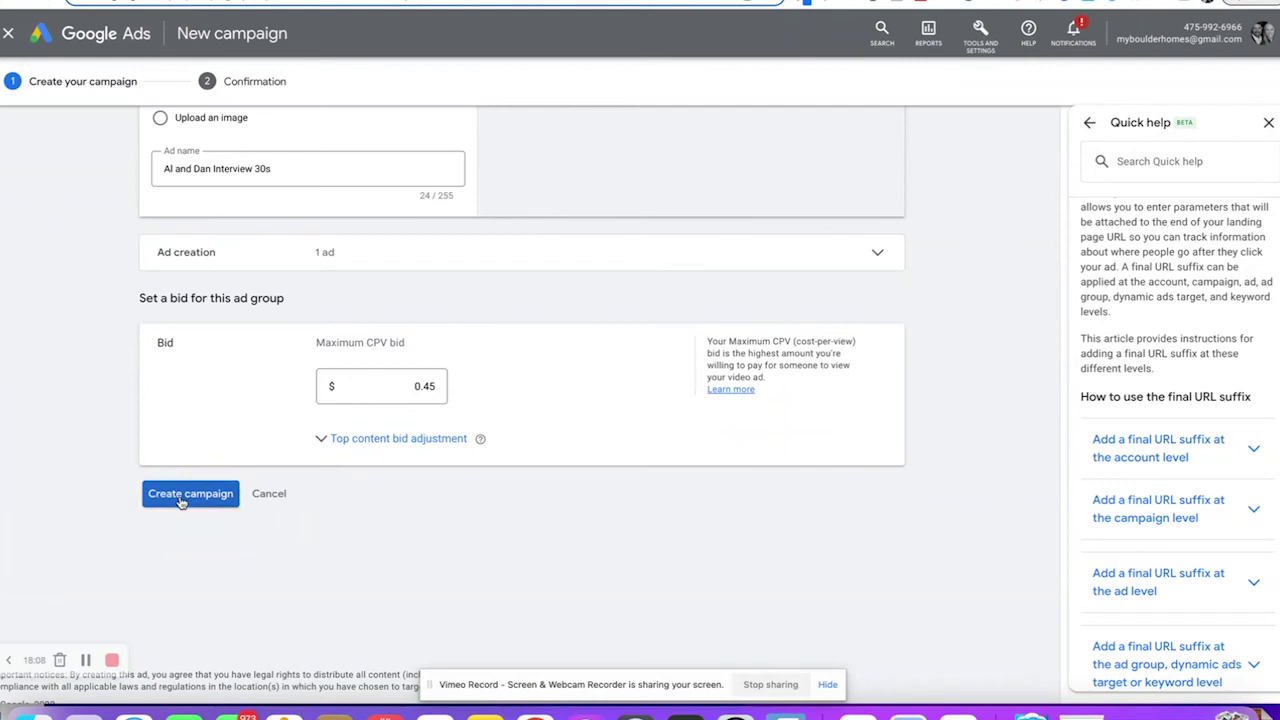
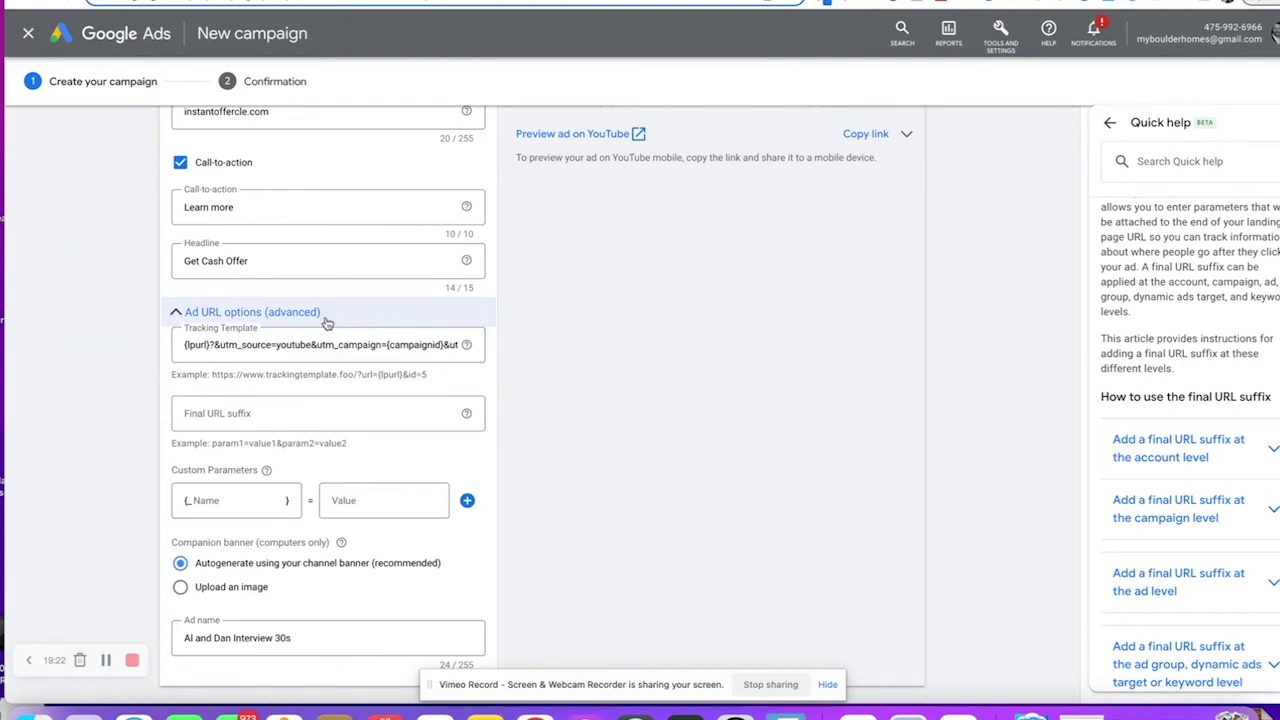
- Review the video ad's format, URLs, call-to-action, headline, tracking template, companion banner and ad name, plus the ad group's maximum CPV bid
scroll(327, 323, "down", 1)
scroll(327, 323, "down", 5)
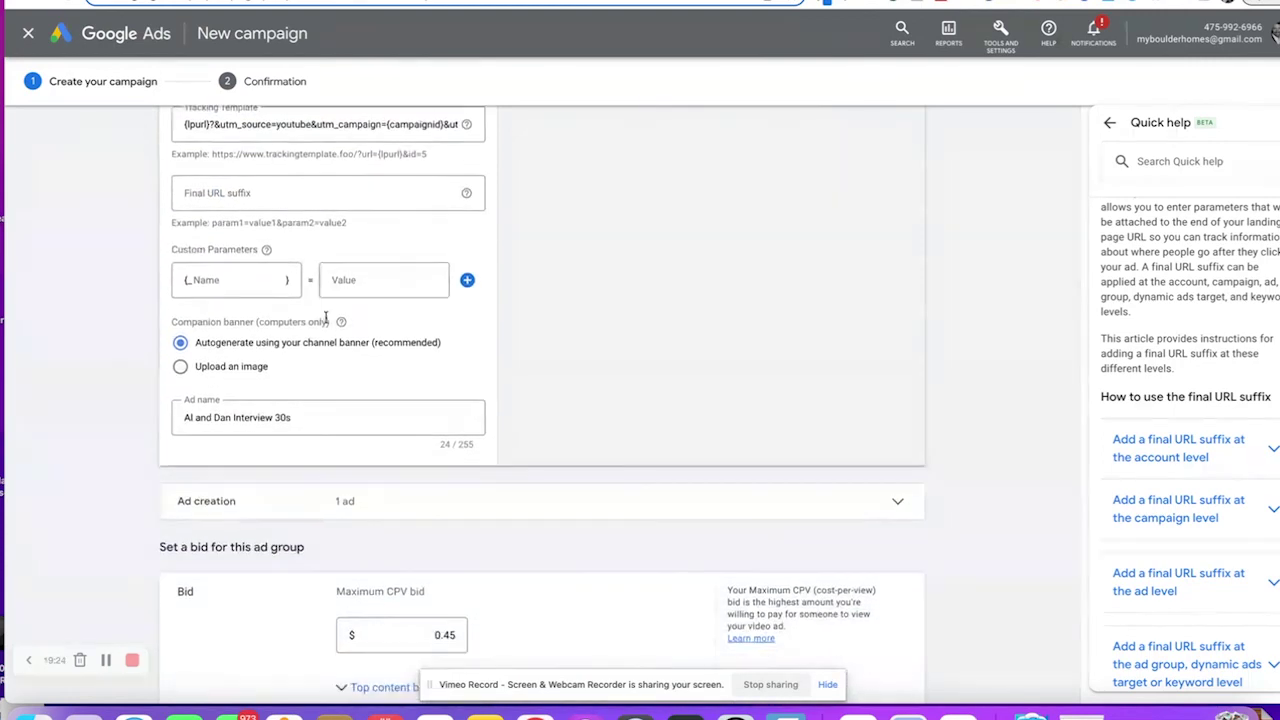
scroll(327, 323, "up", 2)
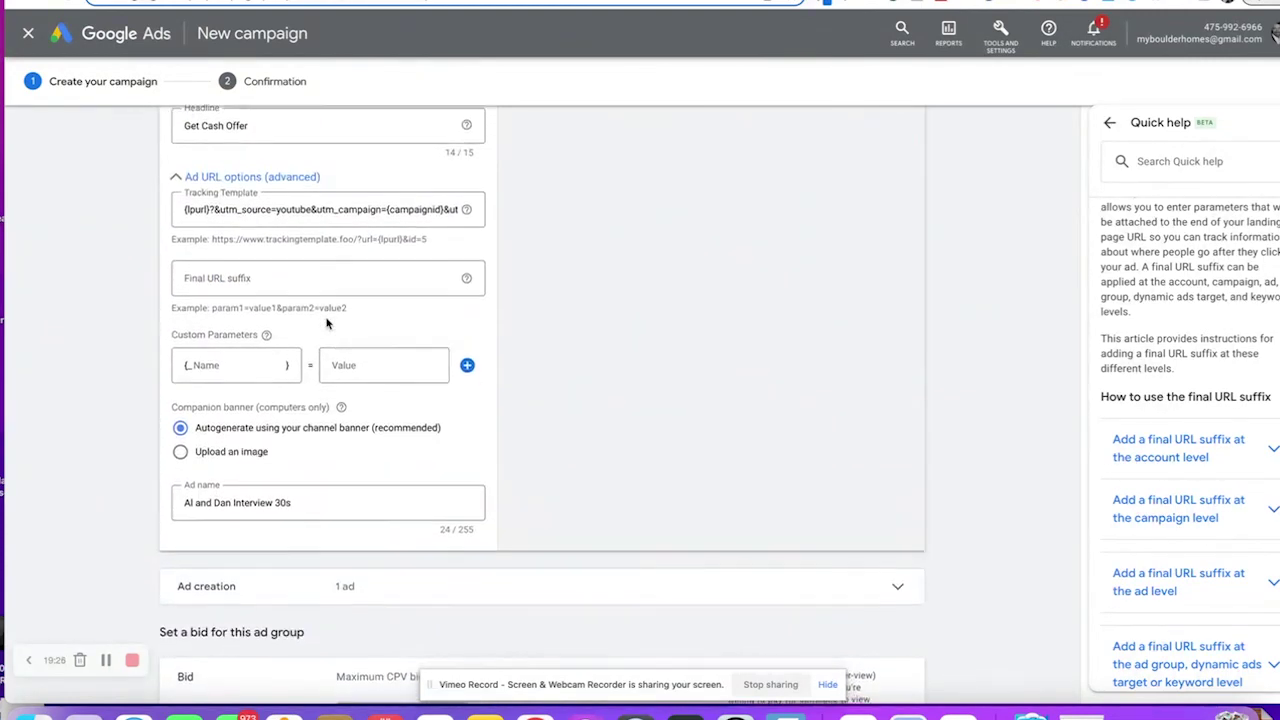
scroll(327, 323, "down", 1)
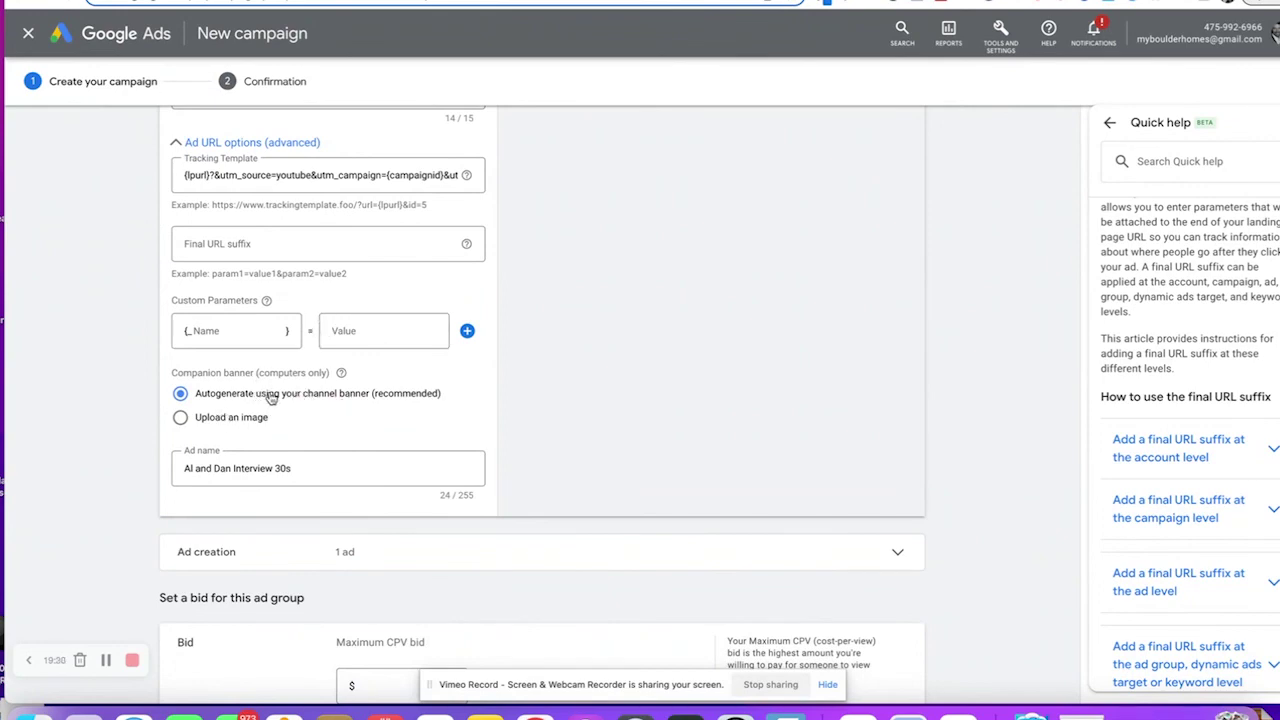
scroll(414, 462, "up", 10)
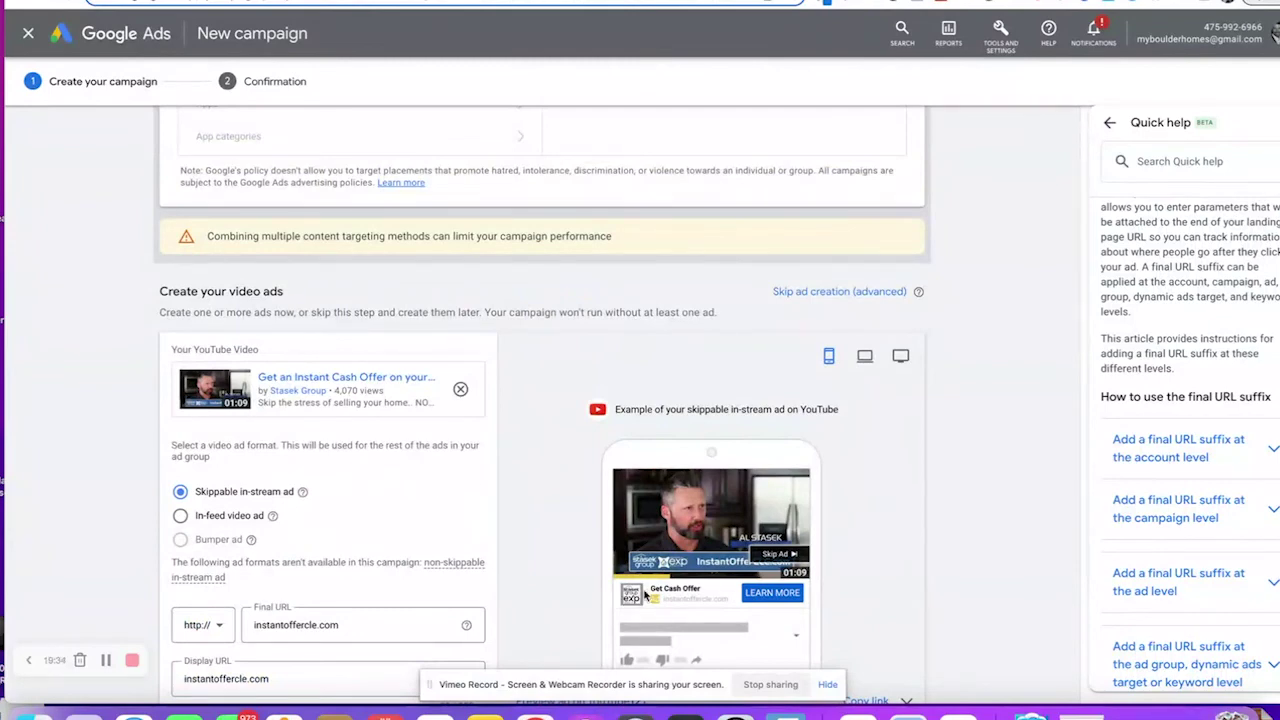
scroll(483, 569, "down", 3)
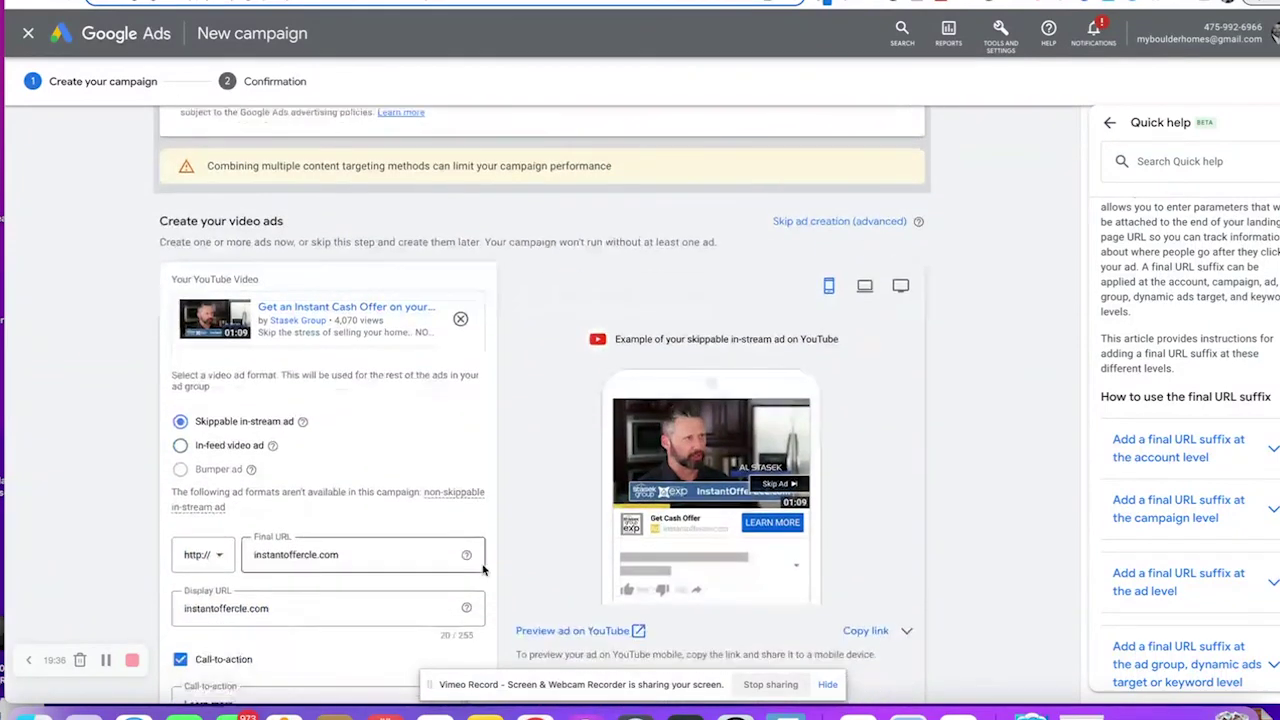
scroll(483, 569, "down", 4)
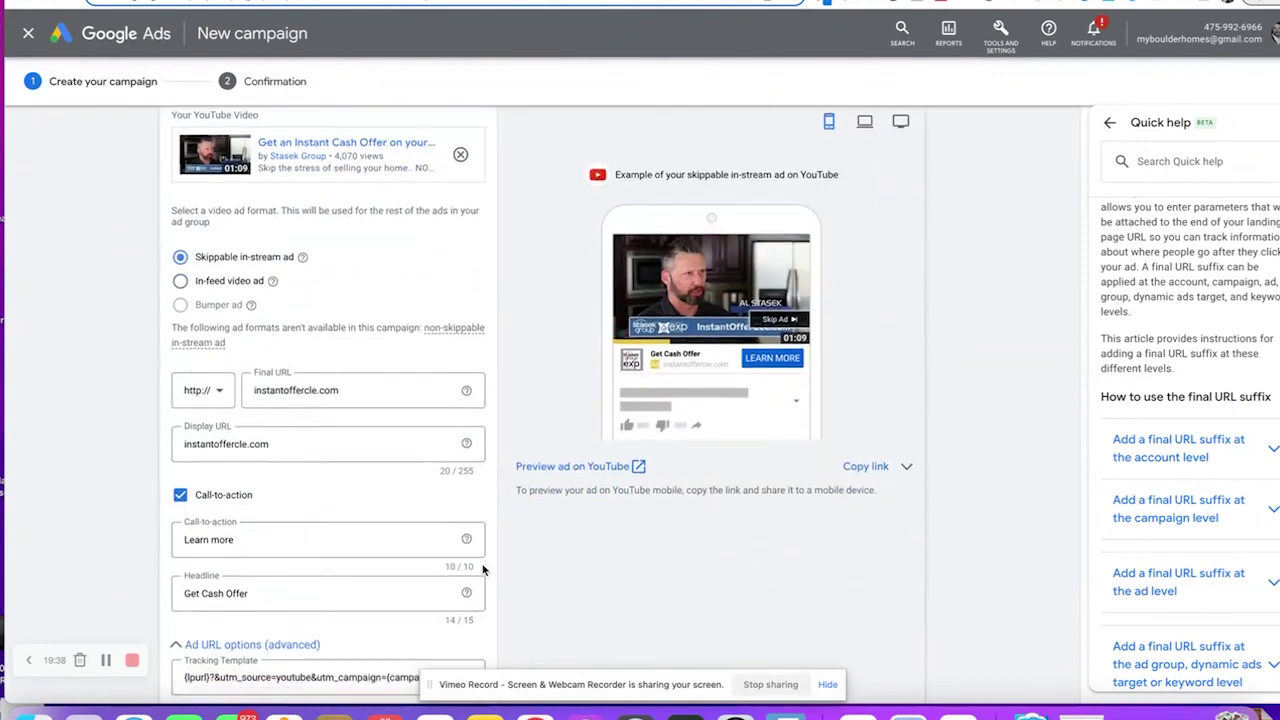
scroll(483, 569, "down", 7)
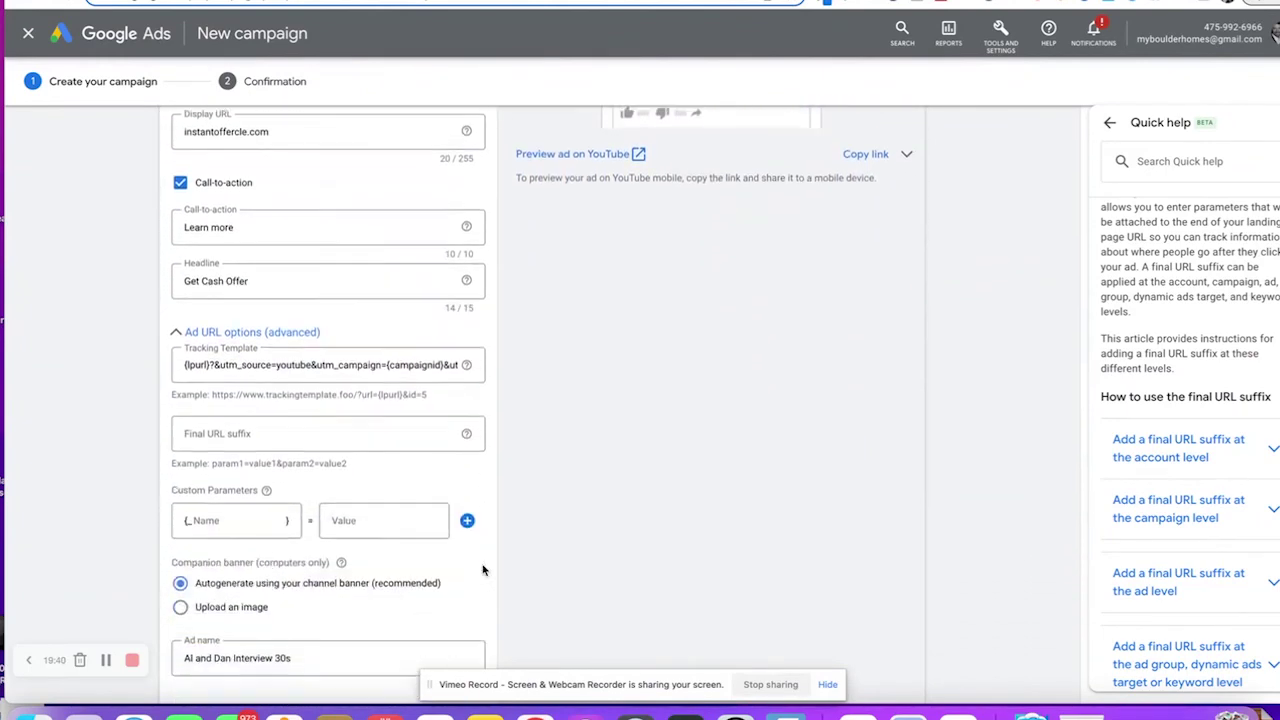
scroll(369, 418, "down", 2)
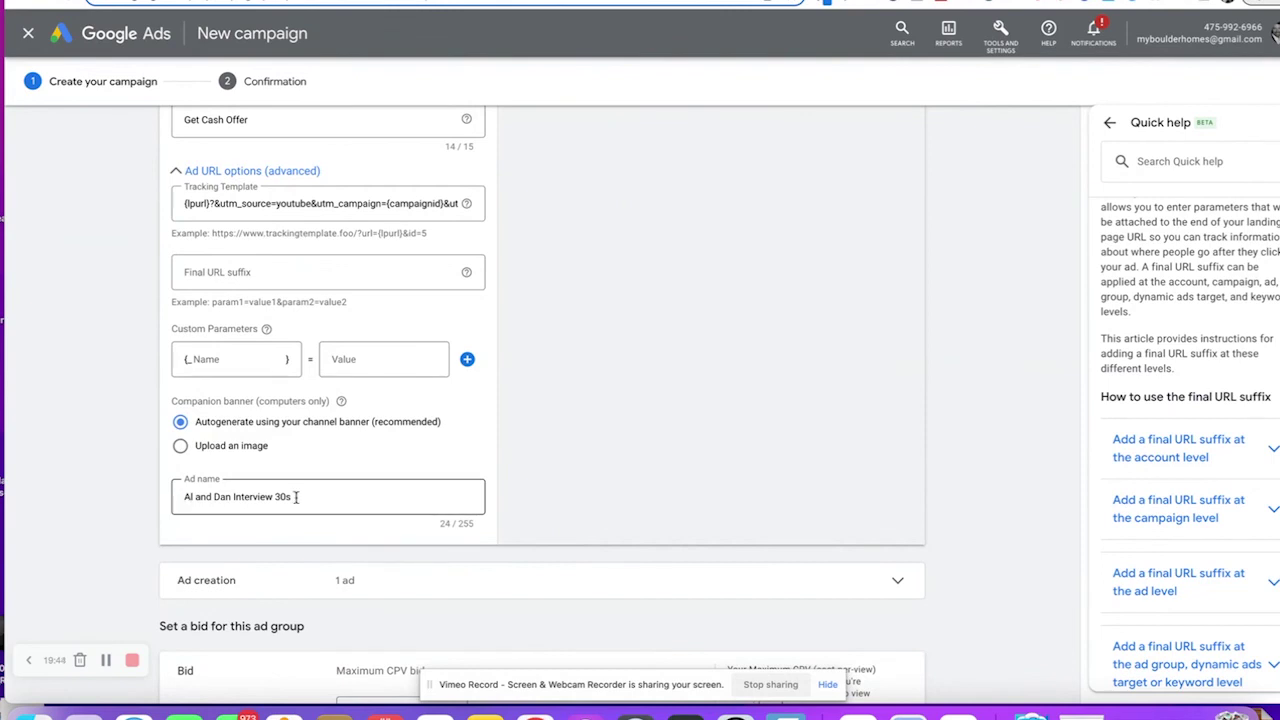
left_click_drag(296, 497, 164, 488)
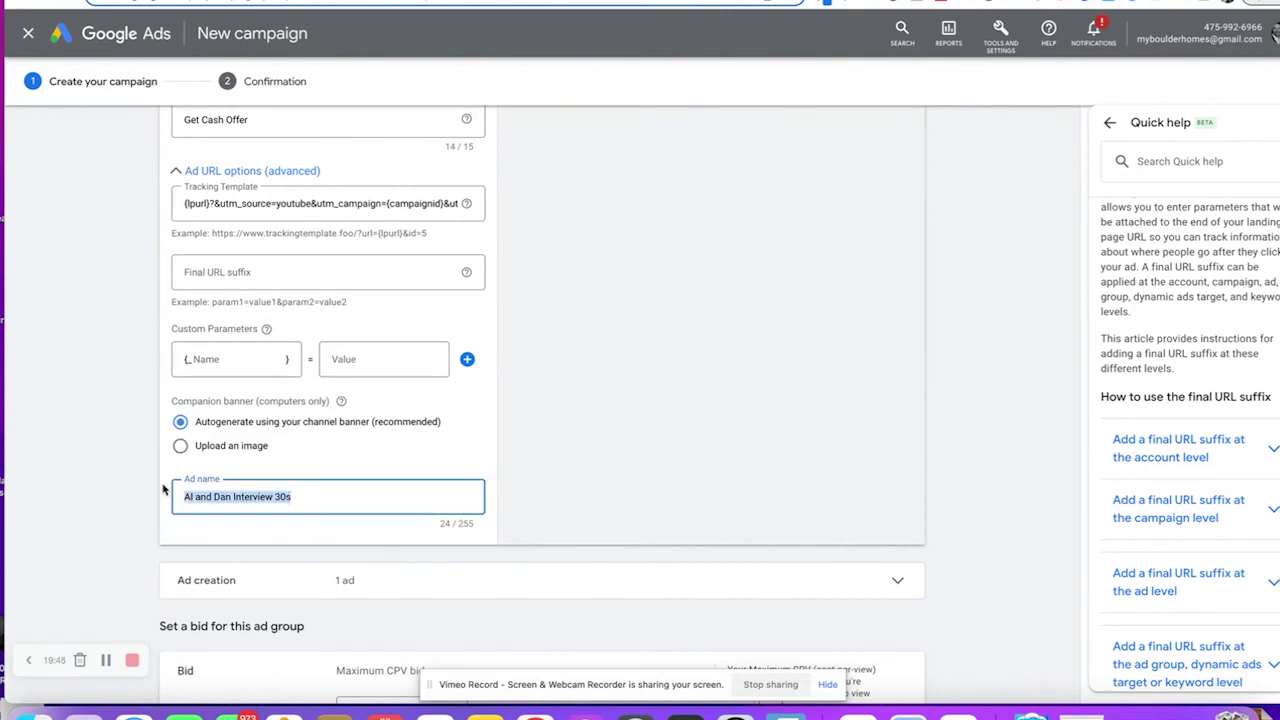
left_click(292, 467)
scroll(292, 467, "down", 2)
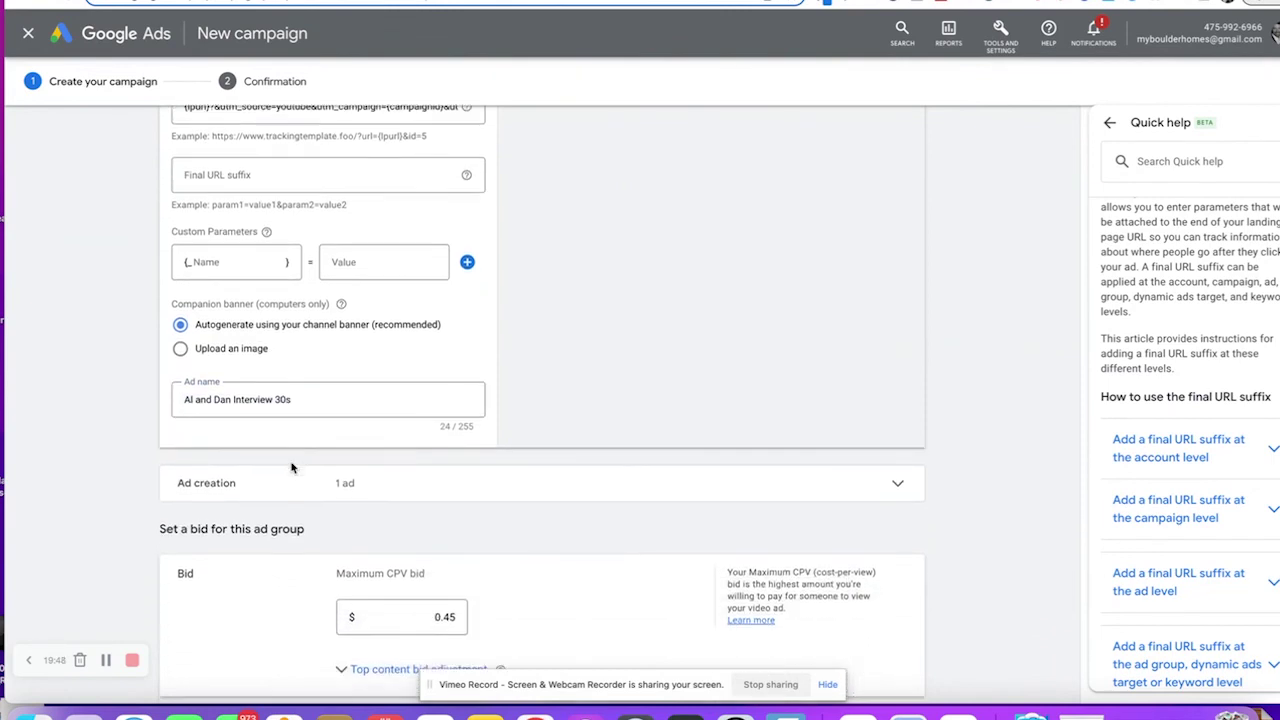
scroll(292, 467, "down", 2)
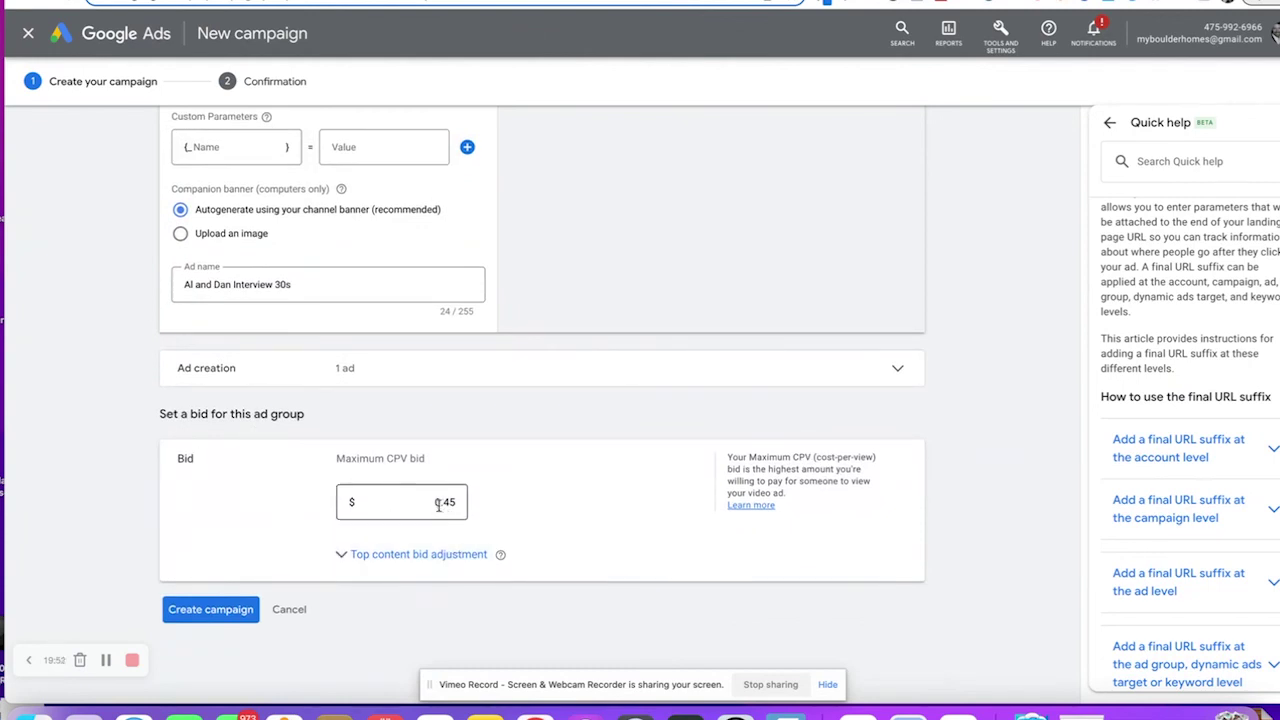
scroll(491, 495, "down", 1)
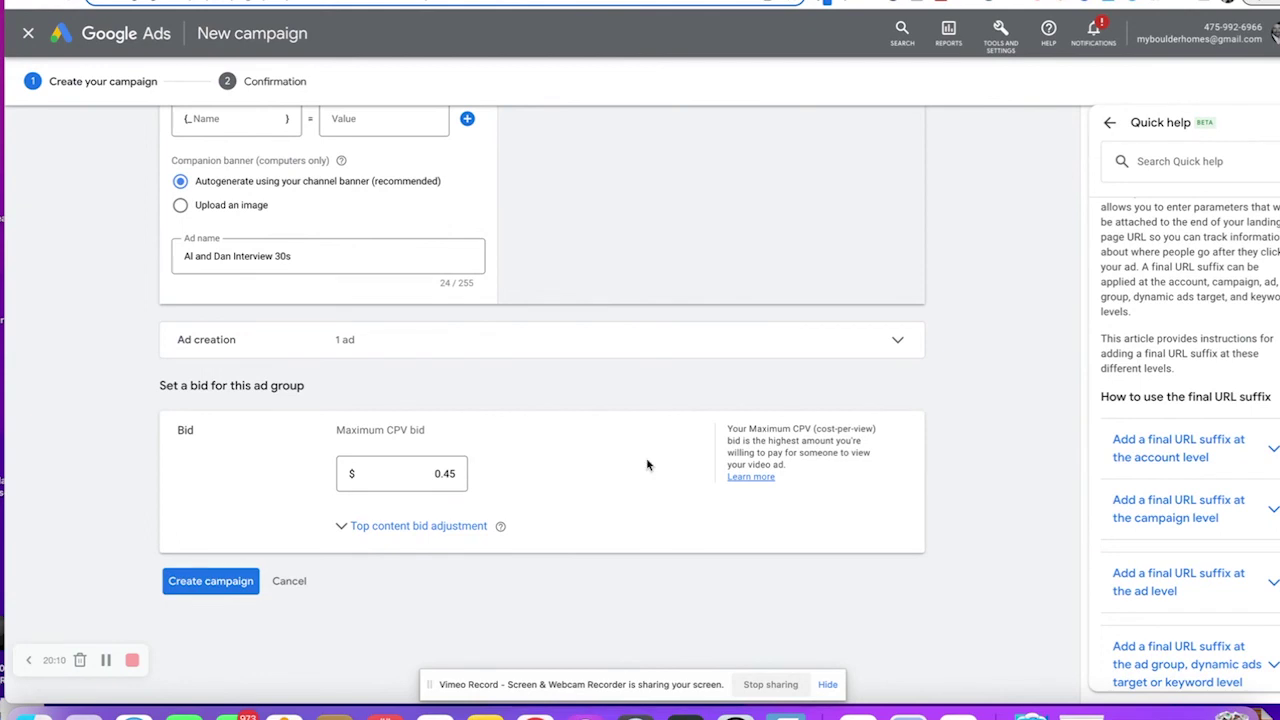
scroll(647, 465, "down", 1)
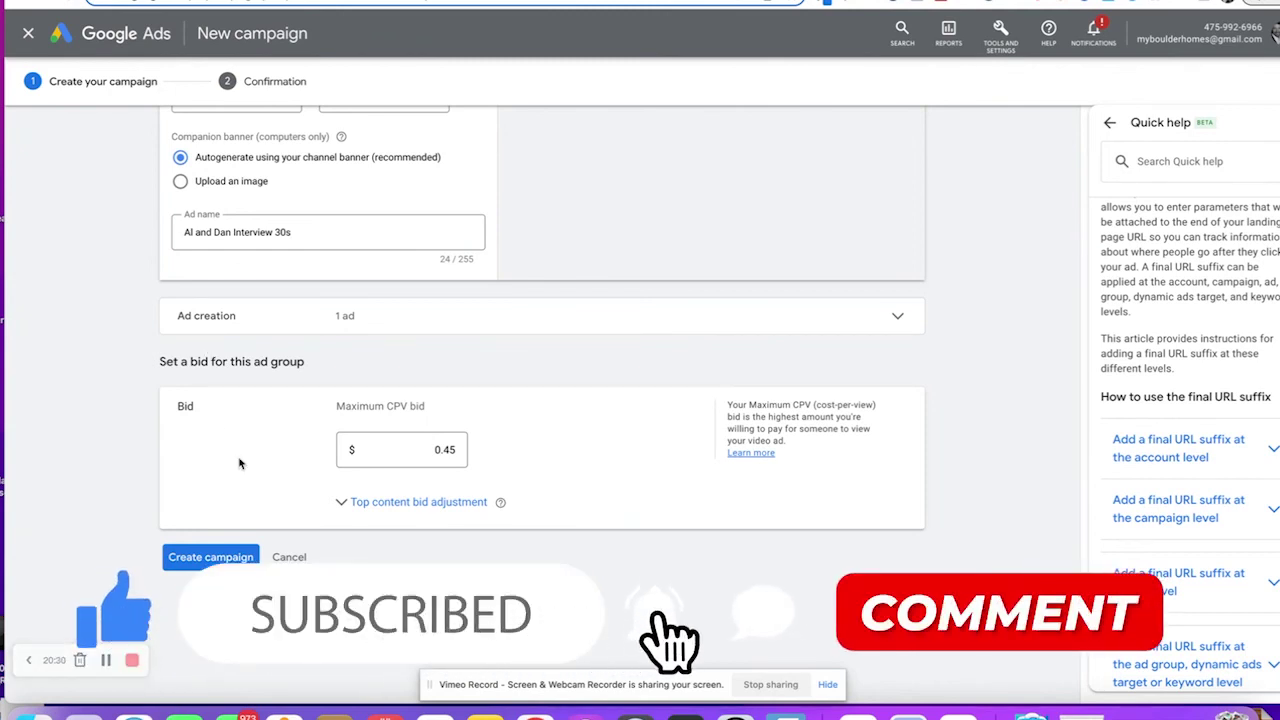
scroll(232, 427, "up", 2)
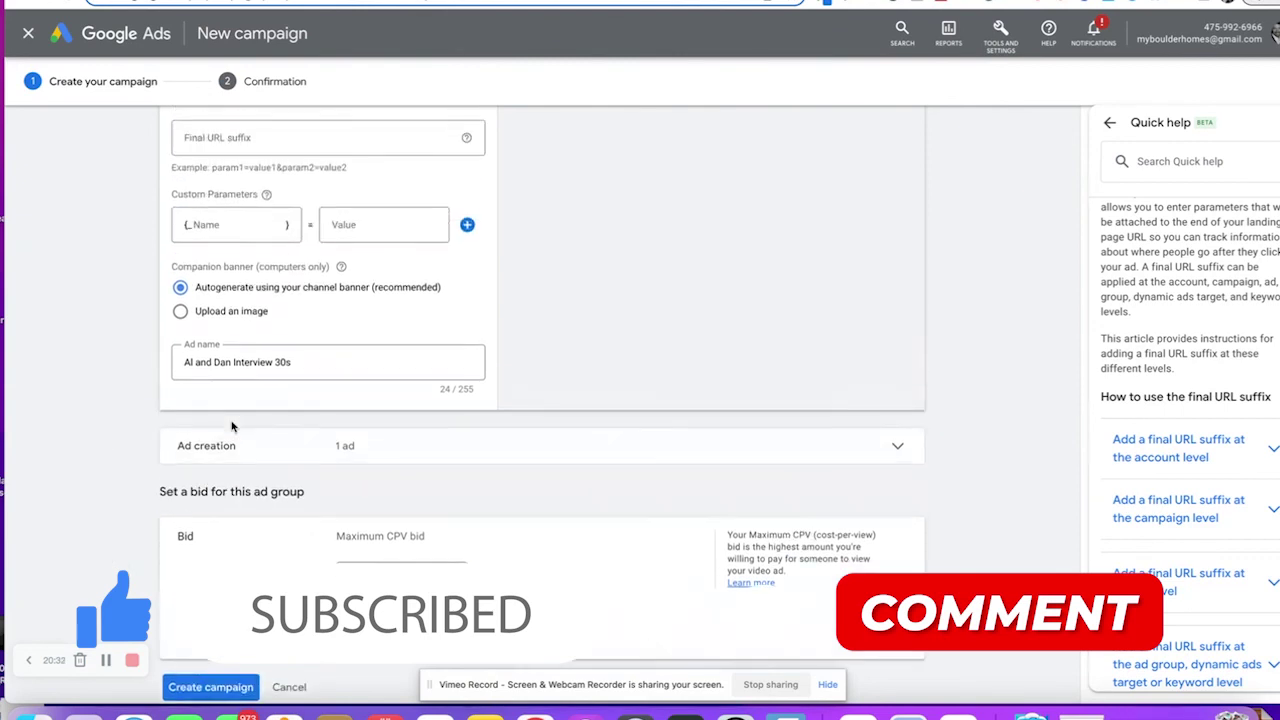
scroll(232, 427, "down", 2)
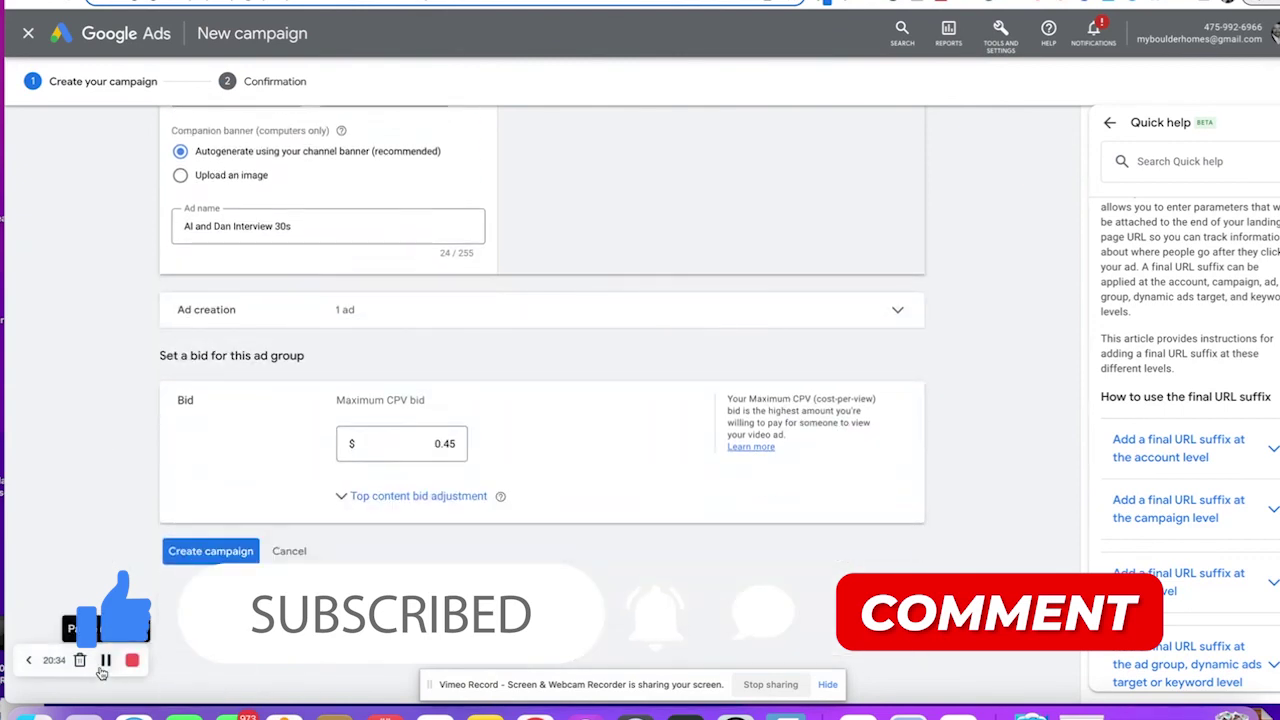